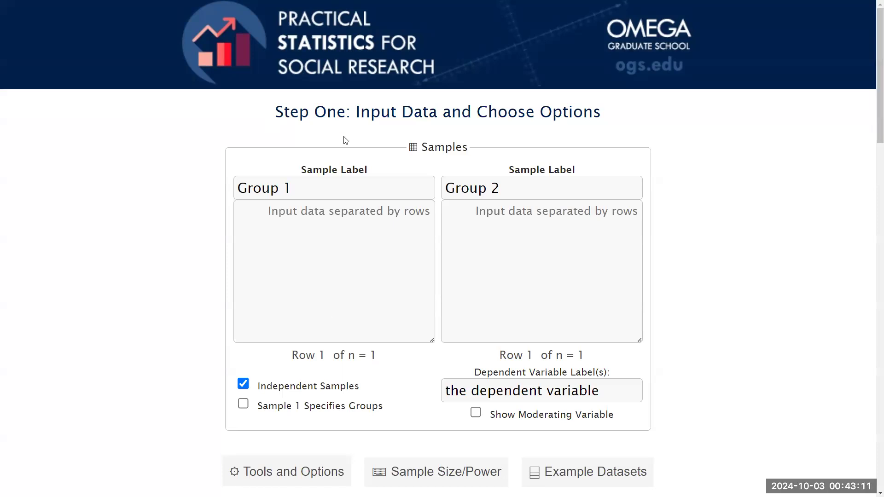
Step: Look over the page's four stages, from data input and options through descriptives and statistical procedures to reviewing results
drag(277, 113, 614, 123)
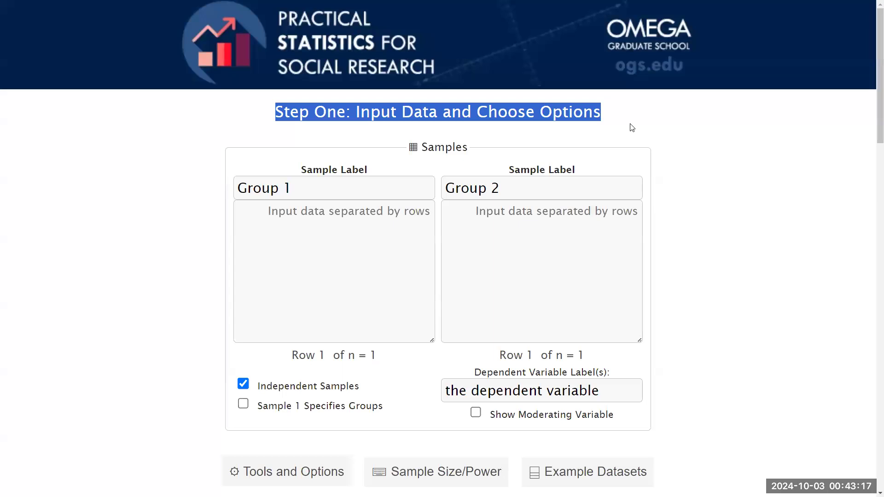
click(630, 125)
drag(879, 120, 874, 241)
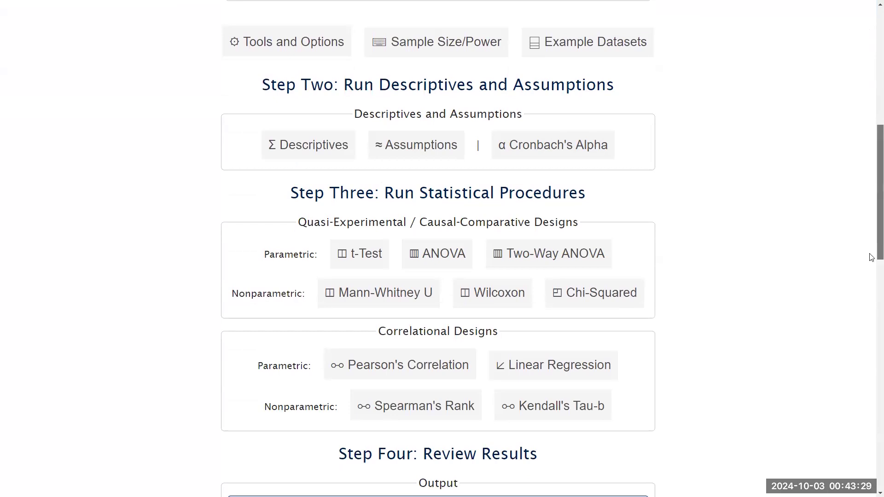
scroll(871, 323, down, 4)
scroll(871, 323, down, 1)
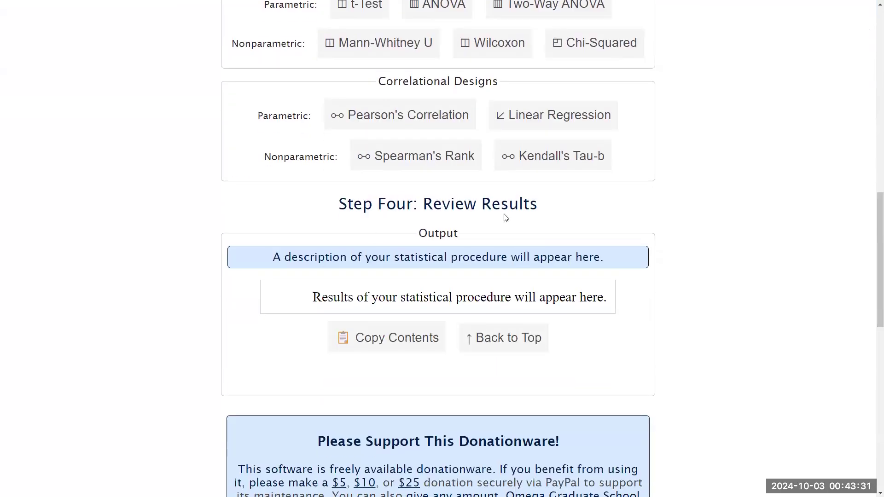
click(873, 177)
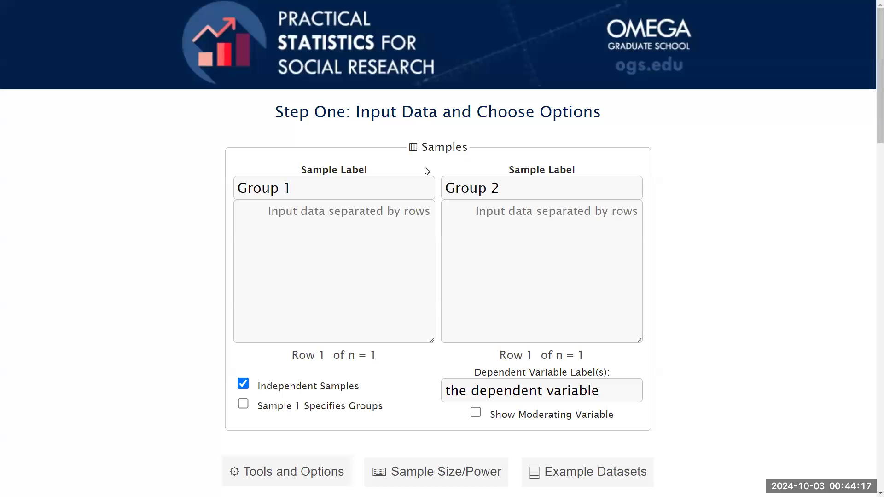
Step: Examine the label fields, data entry areas and row counts of the two samples
click(396, 288)
click(592, 241)
click(372, 234)
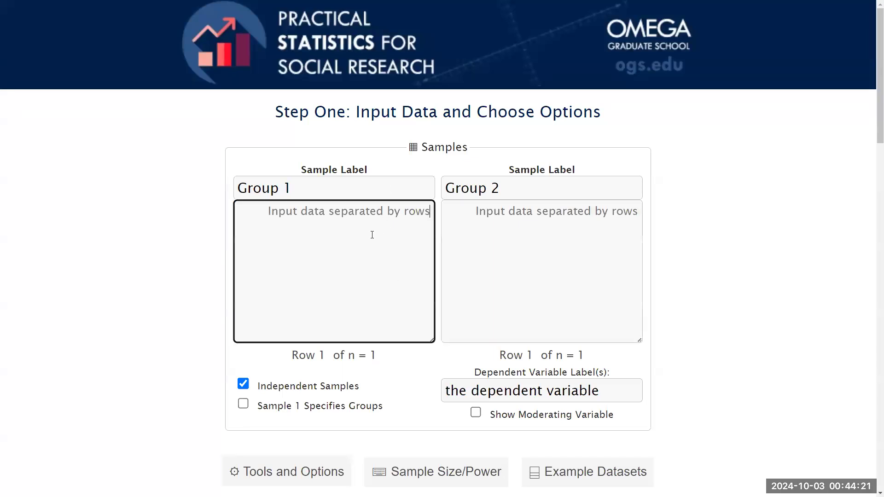
click(313, 182)
click(531, 186)
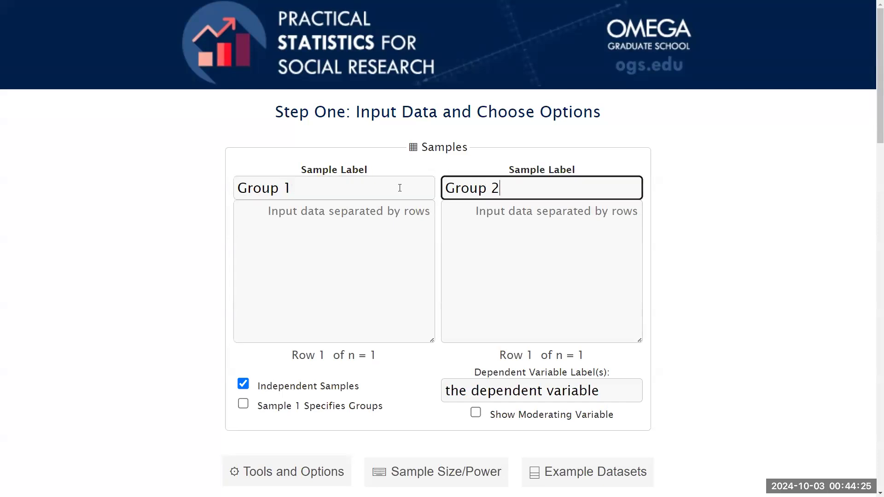
click(393, 189)
click(548, 192)
click(394, 237)
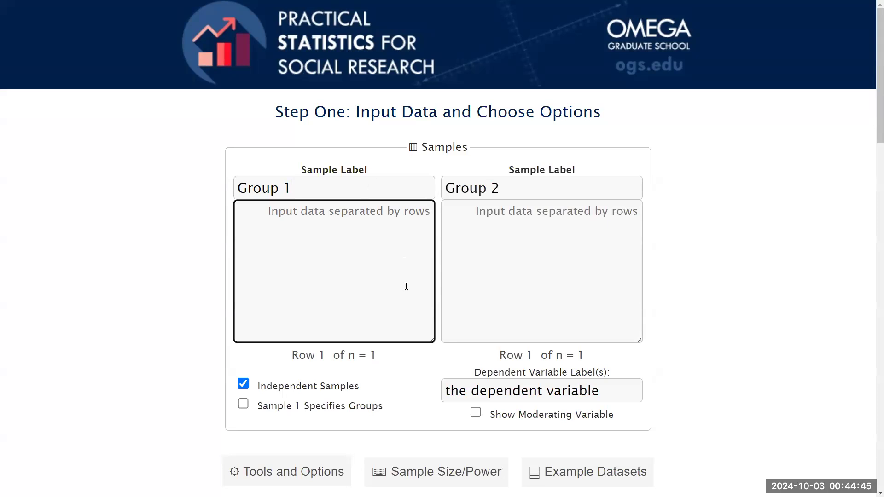
click(561, 267)
click(392, 245)
drag(292, 363, 383, 364)
drag(498, 363, 586, 355)
click(381, 355)
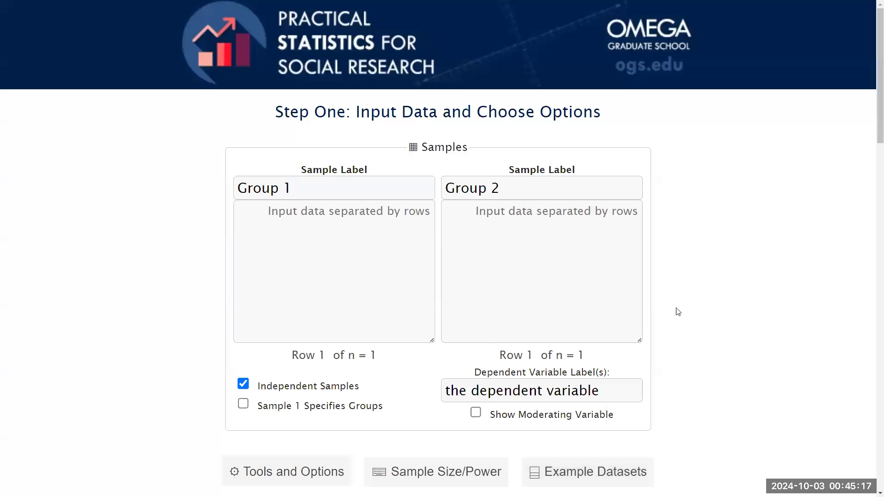
Step: Load the example dataset "Independent t-Tests: Ethical Decision-Making" into the samples
scroll(673, 307, down, 1)
scroll(672, 306, down, 1)
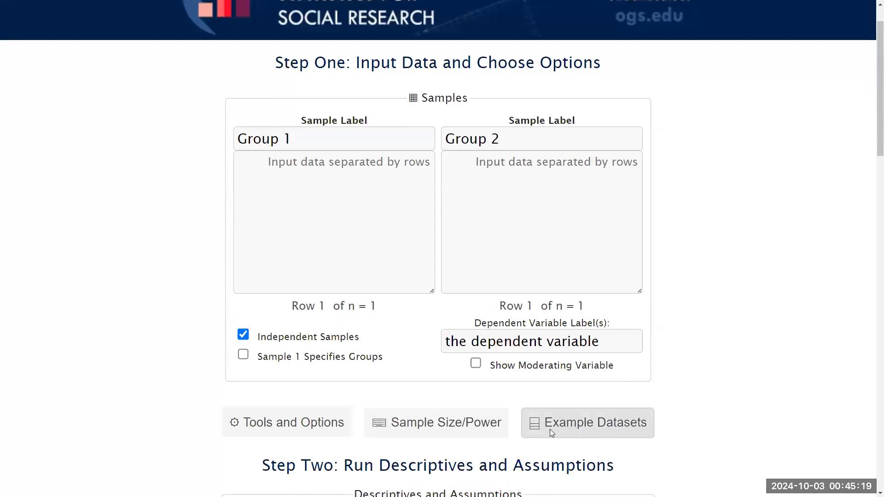
click(599, 425)
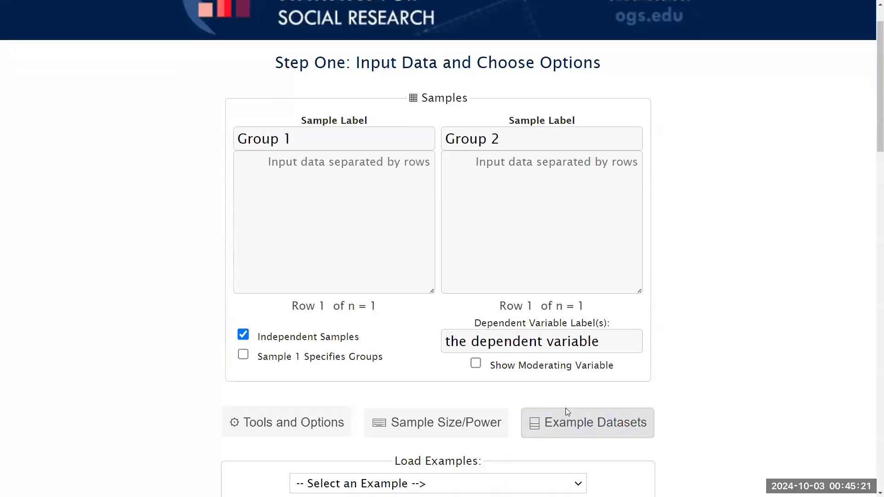
scroll(557, 404, down, 4)
scroll(548, 401, down, 2)
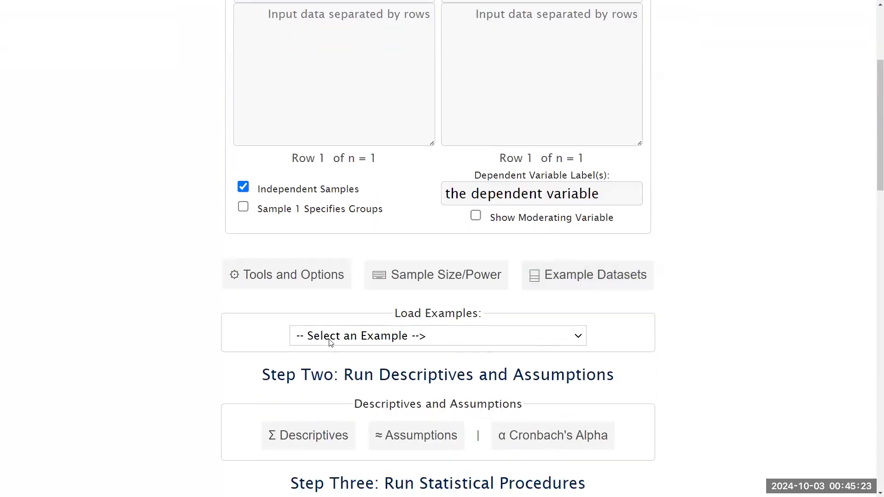
click(356, 340)
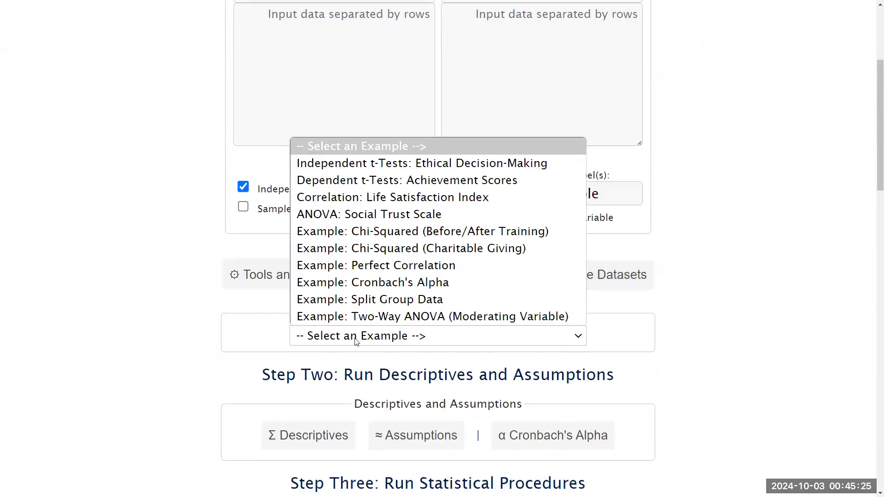
click(371, 169)
scroll(470, 249, up, 3)
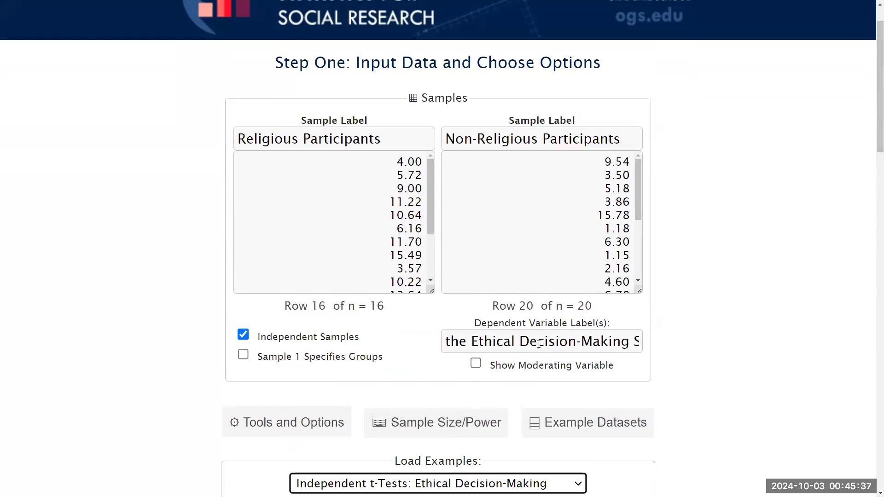
Step: Read the full dependent variable label of the loaded example from beginning to end
drag(471, 343, 639, 345)
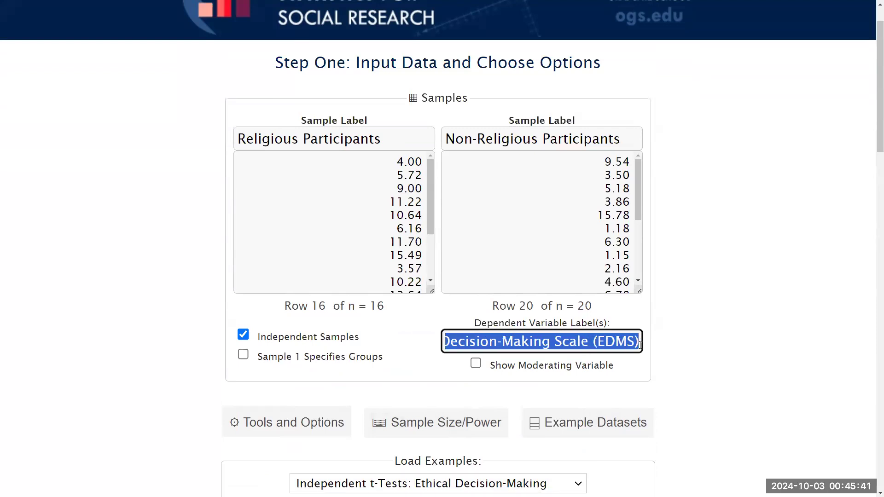
click(615, 345)
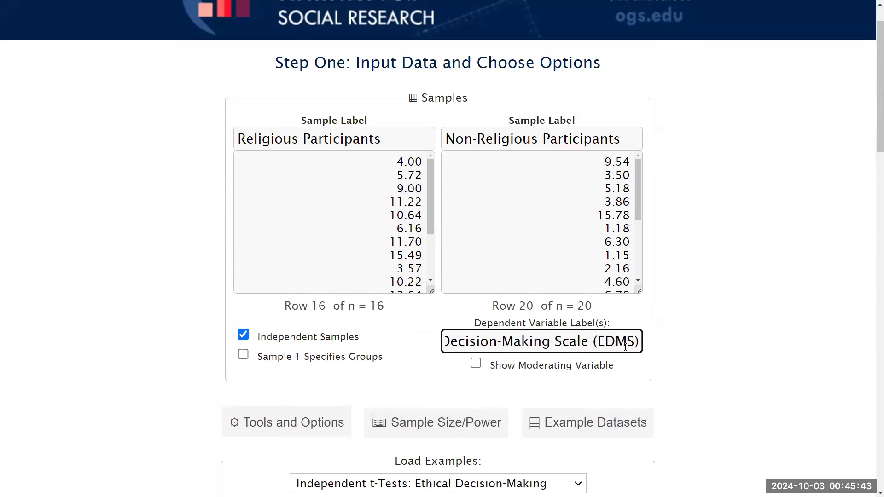
drag(639, 347, 441, 344)
click(459, 301)
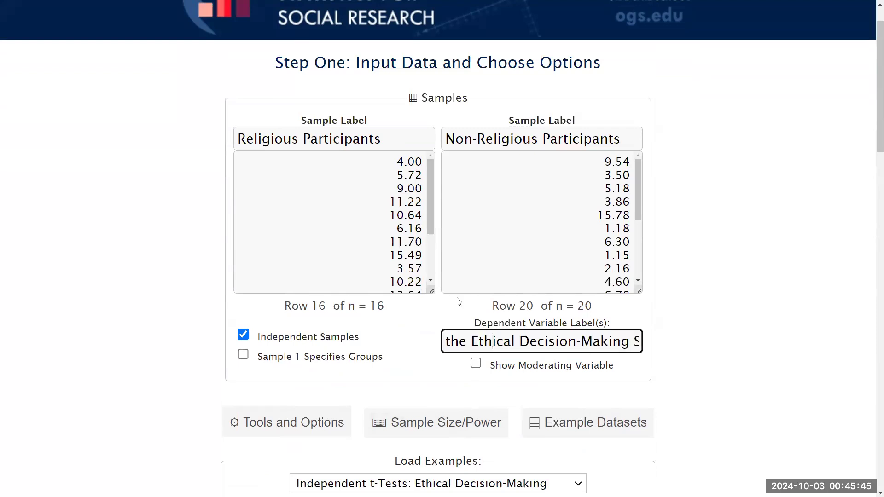
Step: Examine the labels, data values and sample sizes of the religious and non-religious participant groups
drag(430, 186, 432, 260)
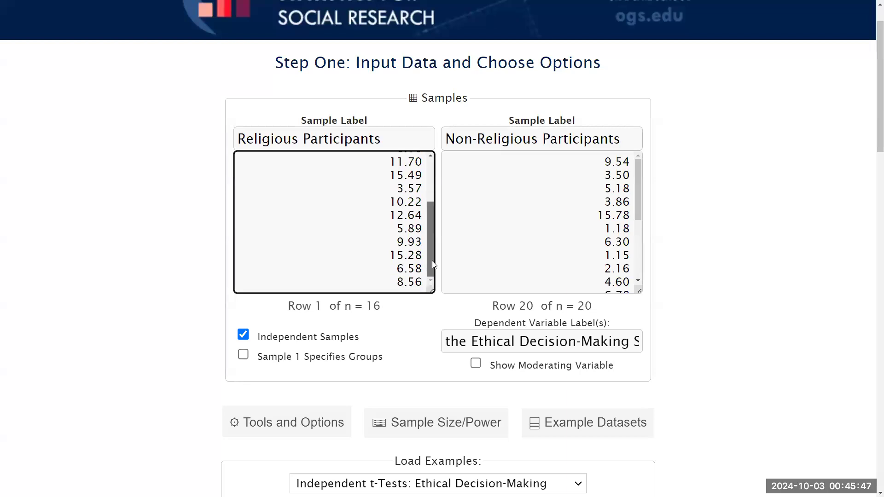
drag(432, 217, 430, 162)
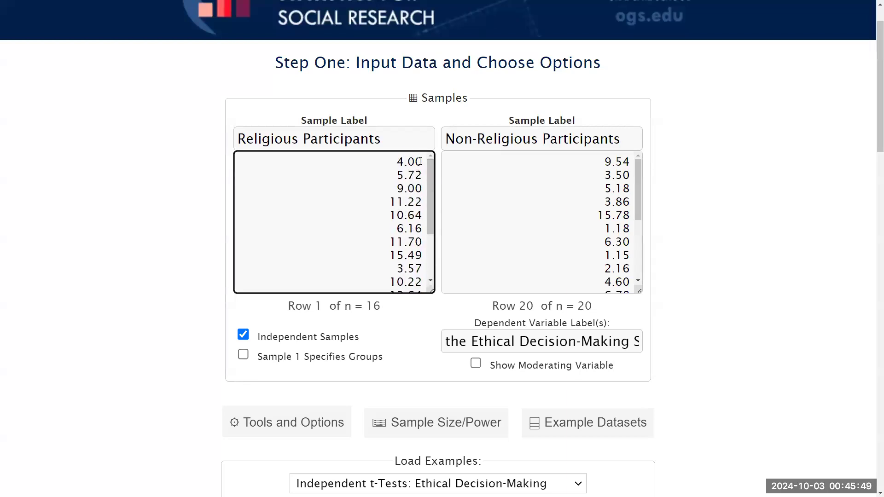
drag(429, 217, 434, 179)
drag(636, 166, 638, 187)
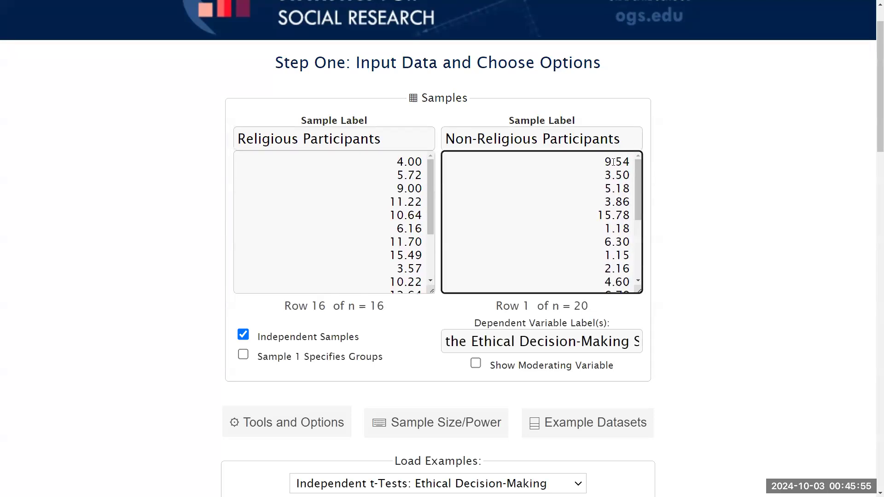
mouse_move(431, 165)
mouse_down()
mouse_move(432, 212)
mouse_move(433, 161)
mouse_up()
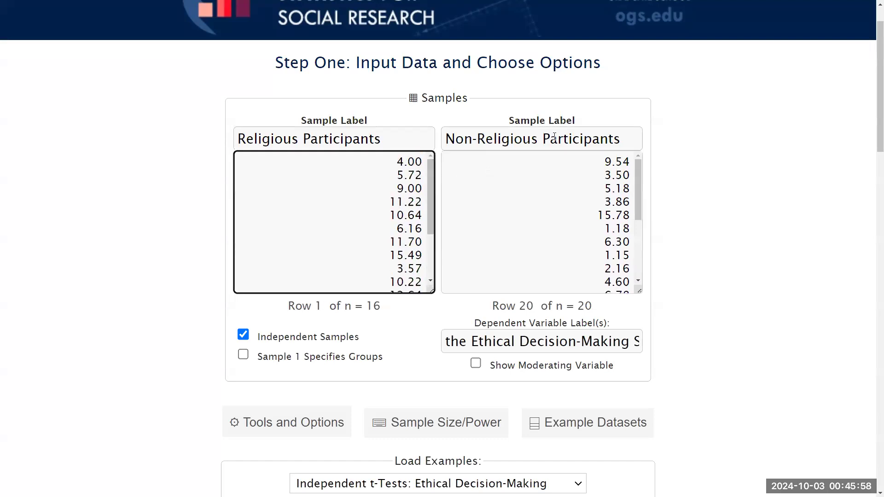
click(639, 156)
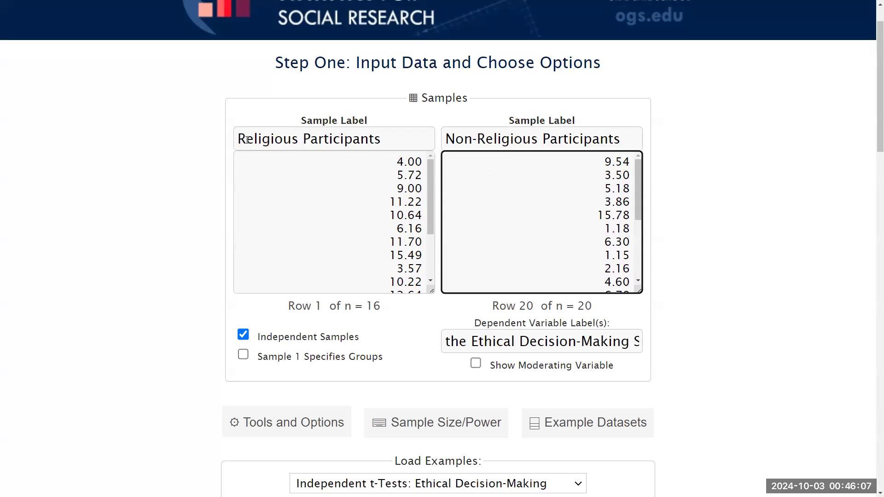
drag(238, 139, 399, 138)
drag(454, 140, 635, 146)
click(639, 148)
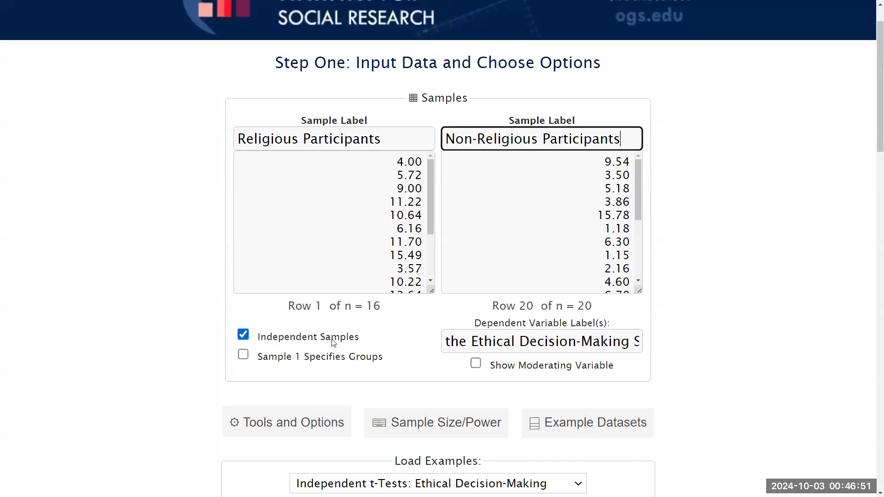
mouse_move(431, 225)
mouse_down()
mouse_move(431, 273)
mouse_move(434, 212)
mouse_up()
drag(640, 180, 531, 165)
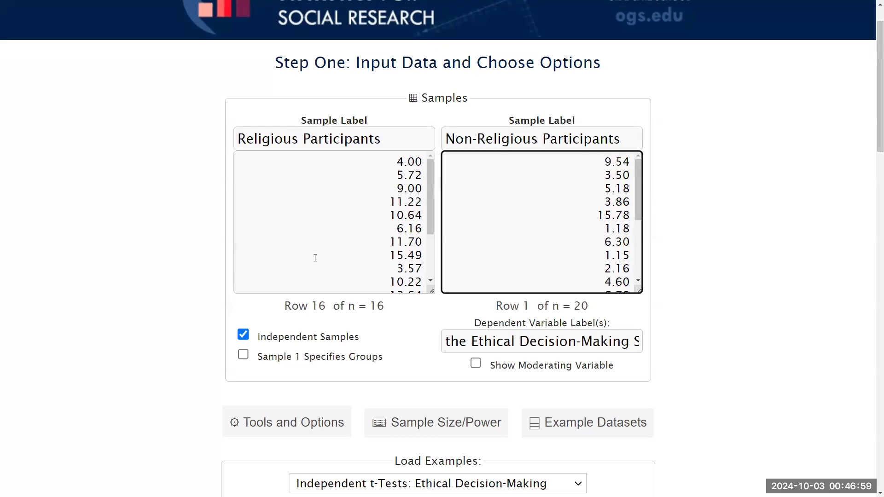
drag(637, 184, 625, 136)
drag(350, 308, 389, 311)
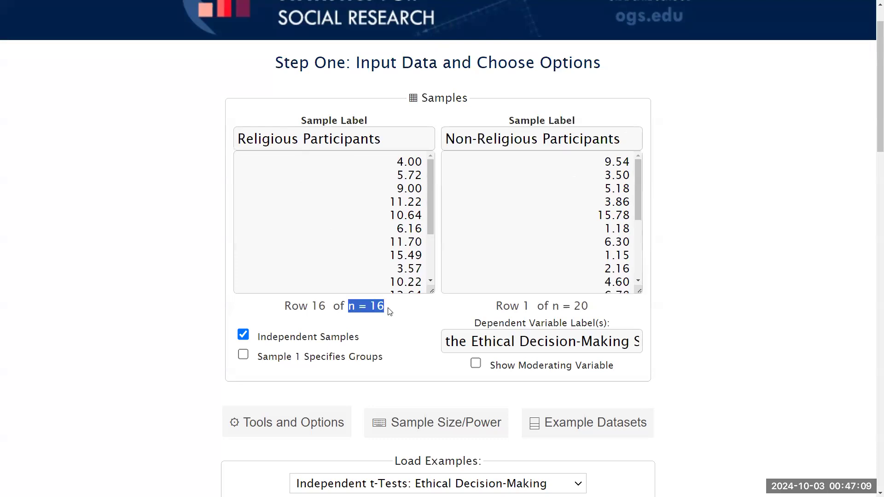
drag(428, 211, 424, 177)
drag(641, 193, 641, 171)
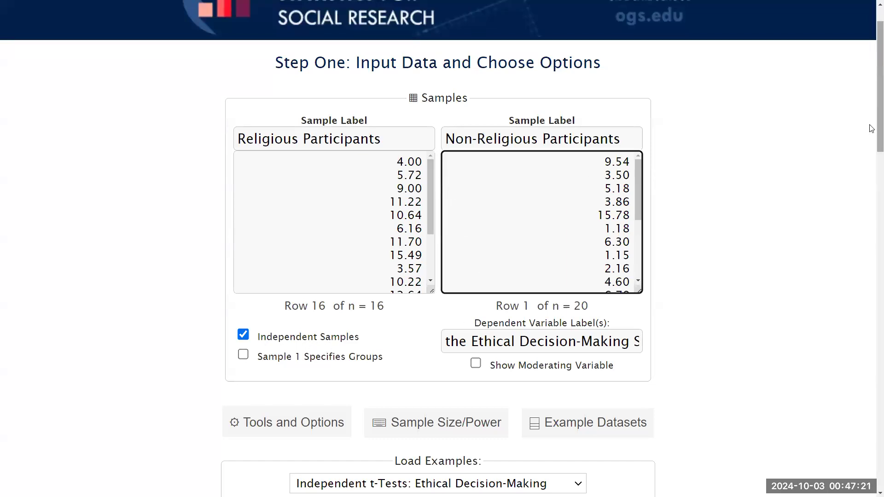
Step: Examine the quasi-experimental and causal-comparative procedures and relate them to the two samples' group labels
drag(871, 129, 870, 241)
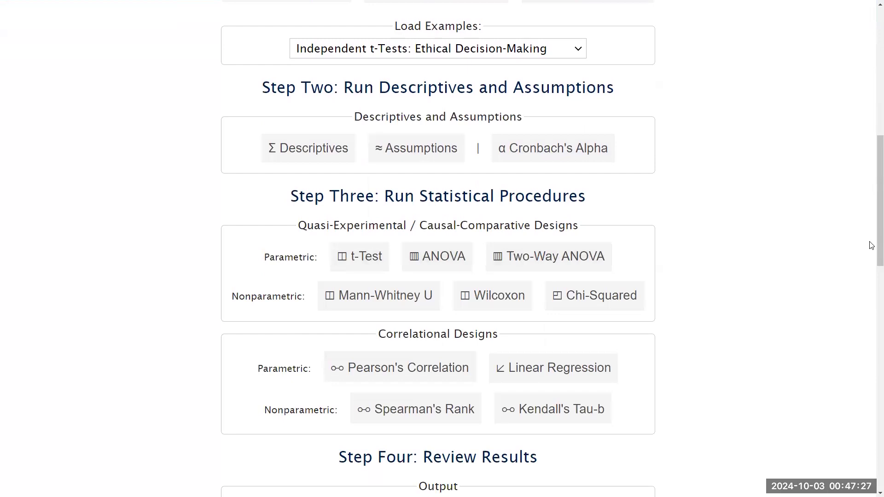
drag(298, 226, 411, 226)
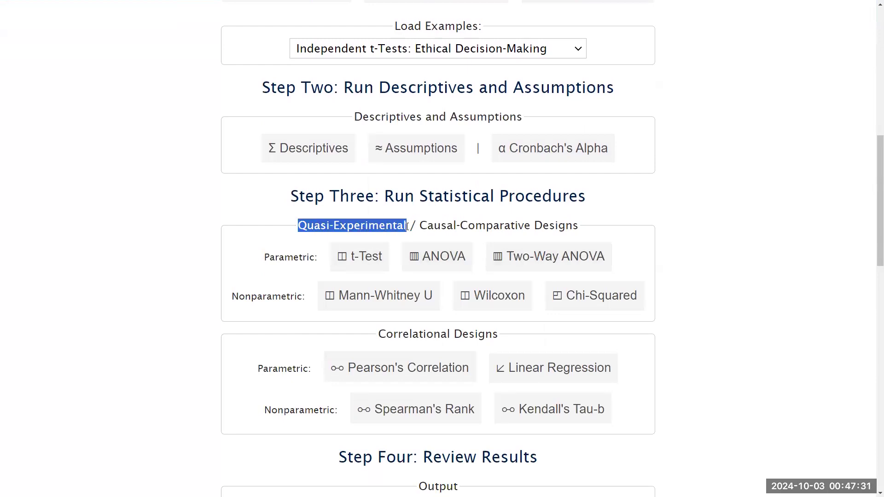
click(359, 225)
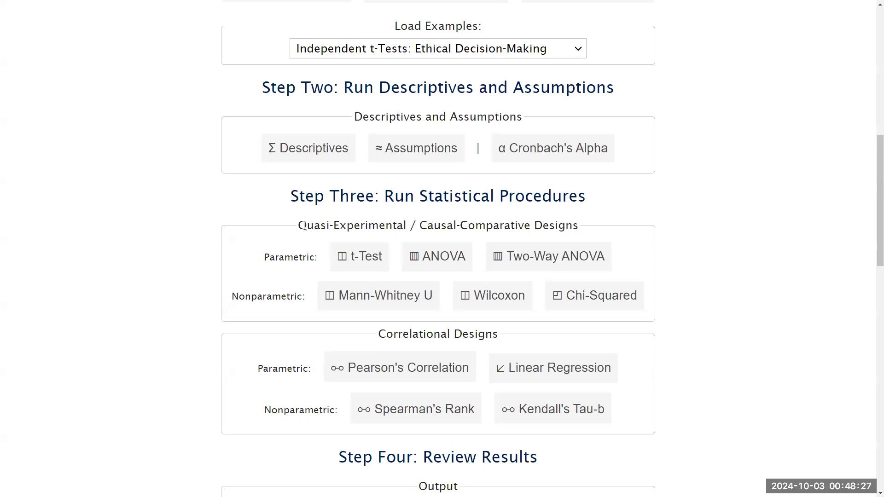
scroll(871, 242, up, 10)
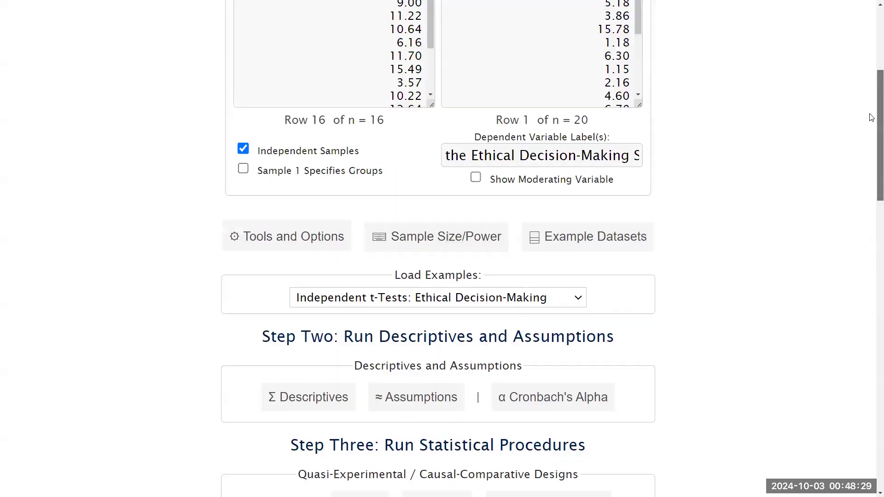
double_click(283, 188)
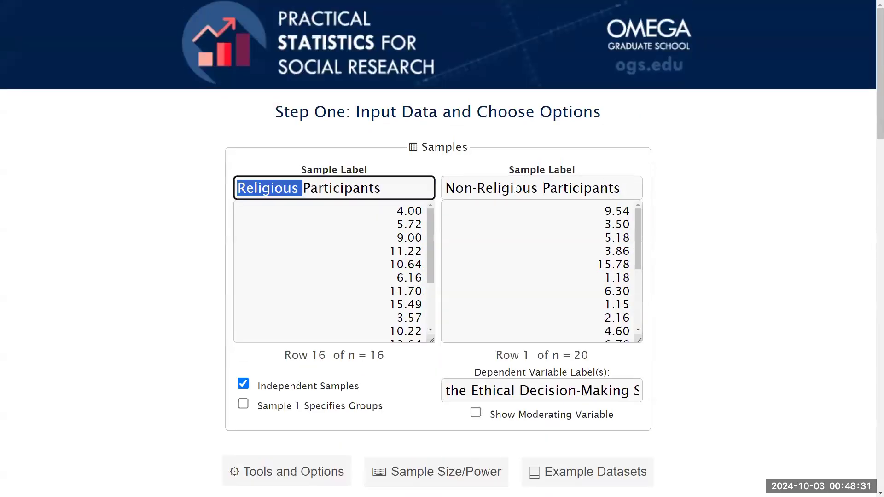
double_click(465, 193)
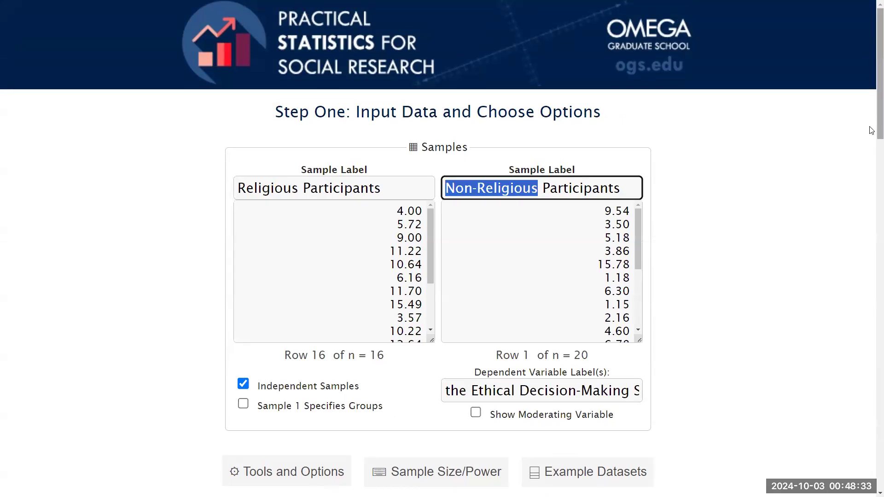
drag(871, 130, 871, 248)
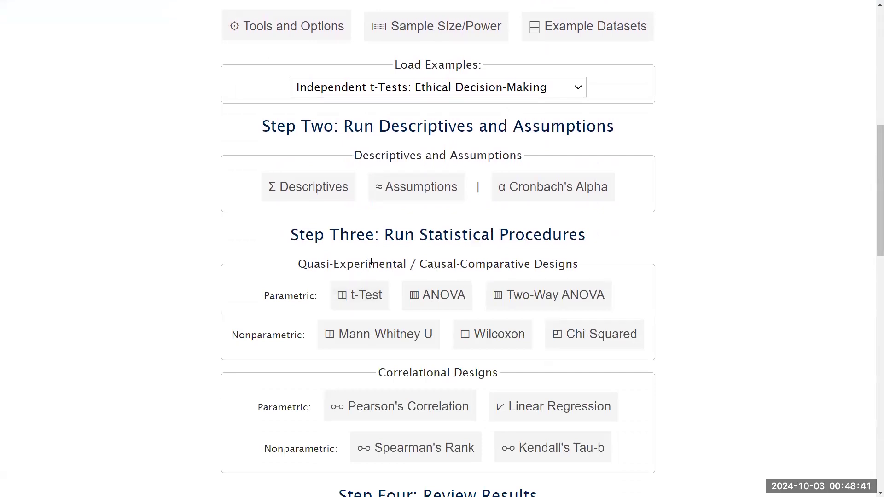
drag(879, 245, 878, 108)
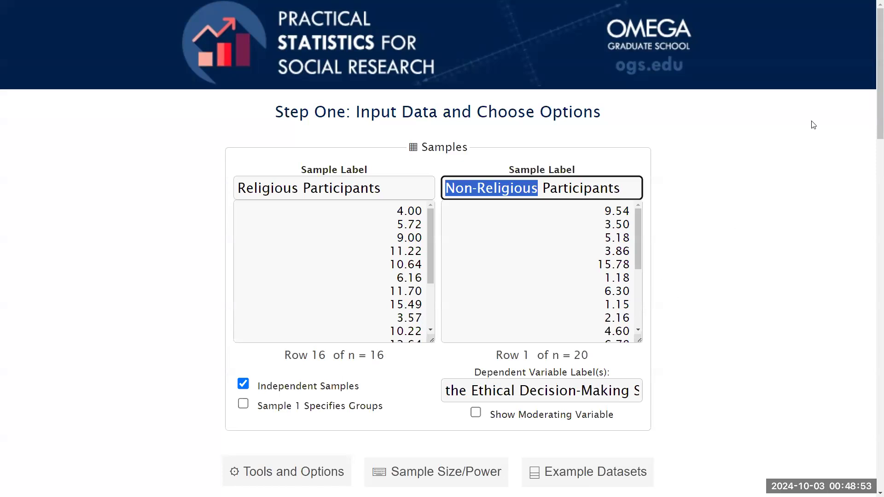
Step: Review the data values entered for both participant groups once more
scroll(871, 111, down, 2)
scroll(871, 118, up, 1)
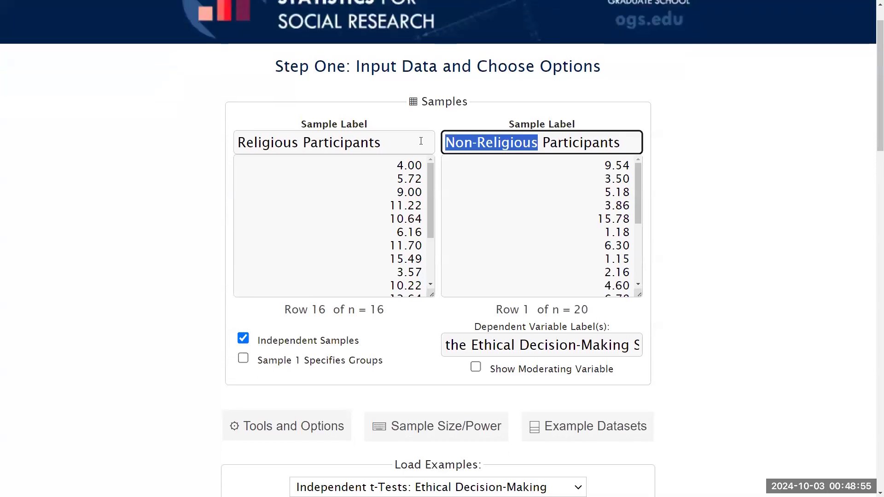
mouse_move(429, 190)
mouse_down()
mouse_move(436, 209)
mouse_move(432, 193)
mouse_up()
mouse_move(639, 184)
mouse_down()
mouse_move(640, 300)
mouse_move(639, 171)
mouse_up()
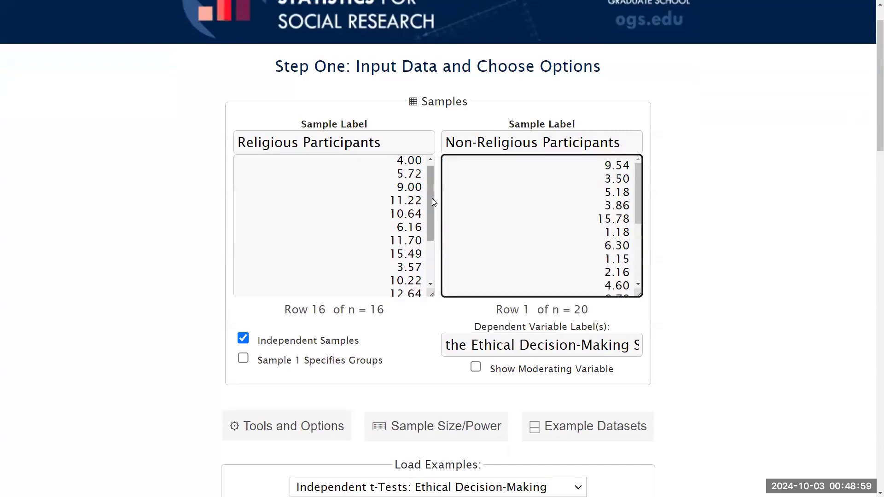
drag(431, 198, 430, 182)
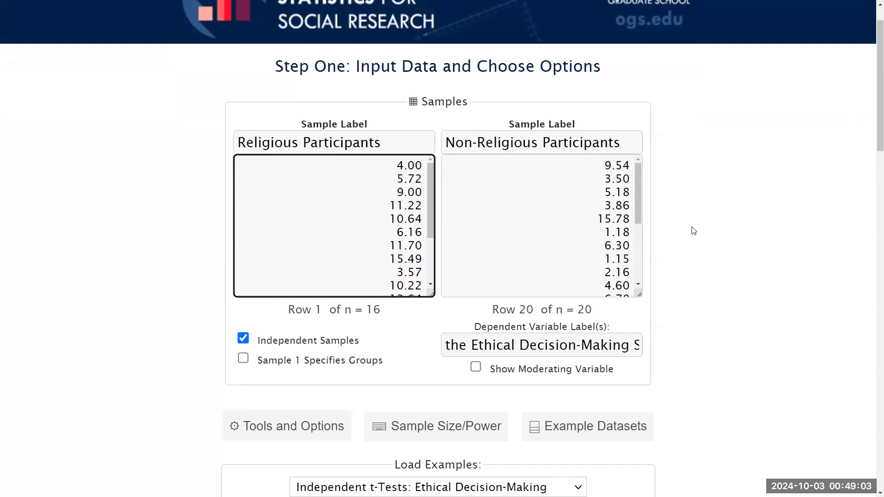
click(427, 220)
key(Return)
key(Delete)
key(Left)
key(BackSpace)
text(4)
key(Down)
Step: Add an empty row after the last value in the religious participants' data and remove it again
drag(431, 225, 430, 277)
click(426, 284)
key(Return)
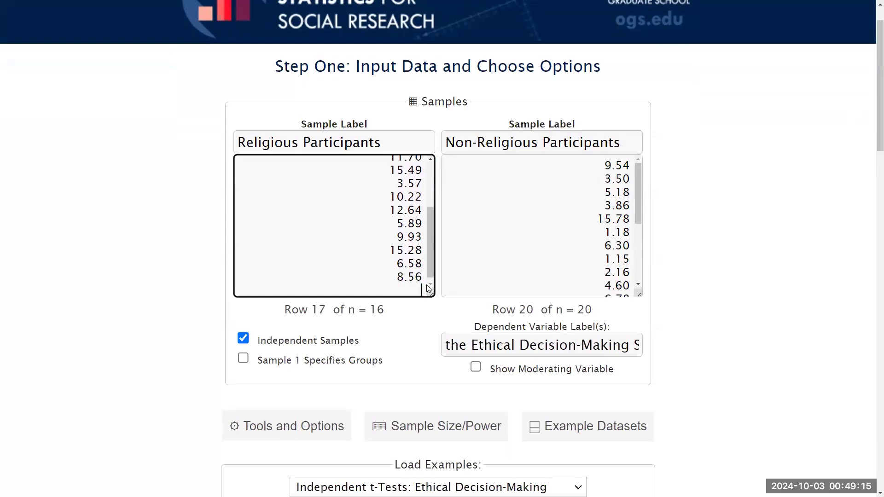
key(BackSpace)
key(BackSpace)
key(BackSpace)
key(BackSpace)
key(BackSpace)
scroll(427, 244, up, 3)
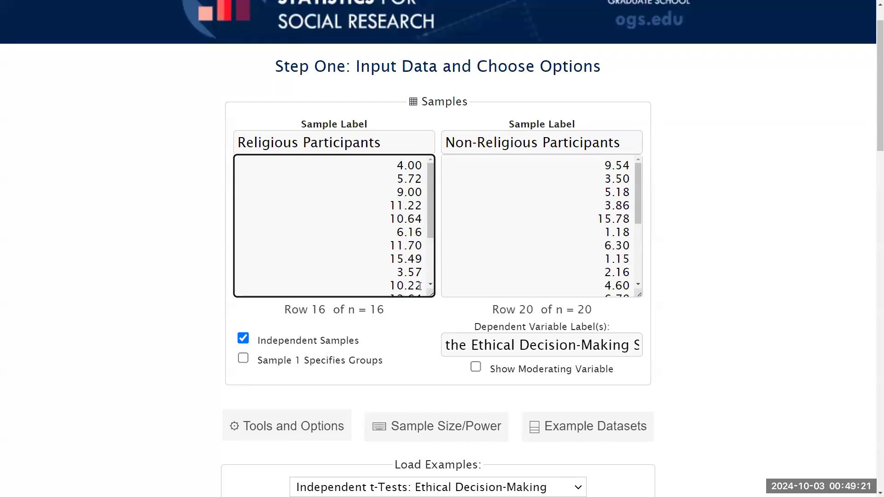
Step: Compare the data values listed for the religious and non-religious participant groups
drag(428, 223, 435, 193)
drag(429, 177, 447, 155)
mouse_move(637, 194)
mouse_down()
mouse_move(638, 210)
mouse_move(637, 192)
mouse_up()
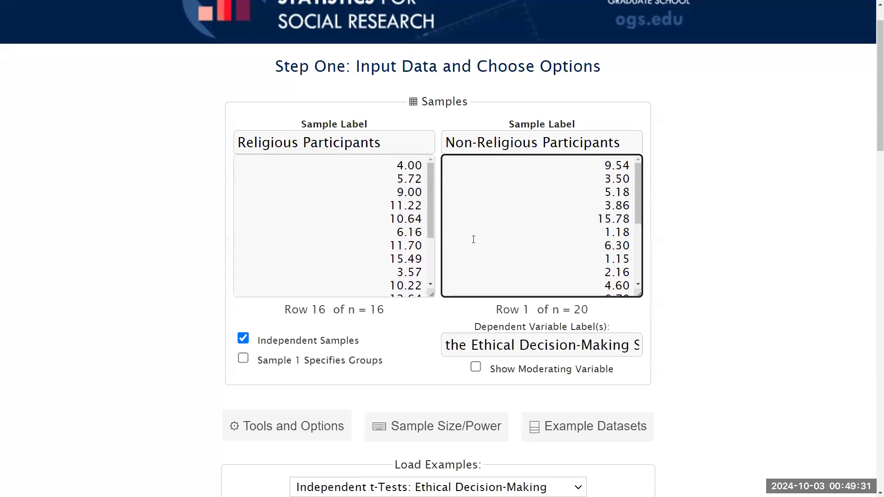
drag(430, 192, 442, 169)
mouse_move(636, 184)
mouse_down()
mouse_move(650, 266)
mouse_move(636, 167)
mouse_move(635, 190)
mouse_up()
click(636, 192)
drag(428, 186, 436, 168)
mouse_move(639, 170)
mouse_down()
mouse_move(642, 241)
mouse_move(642, 178)
mouse_up()
Step: Run the descriptive statistics for both participant groups
scroll(395, 323, down, 5)
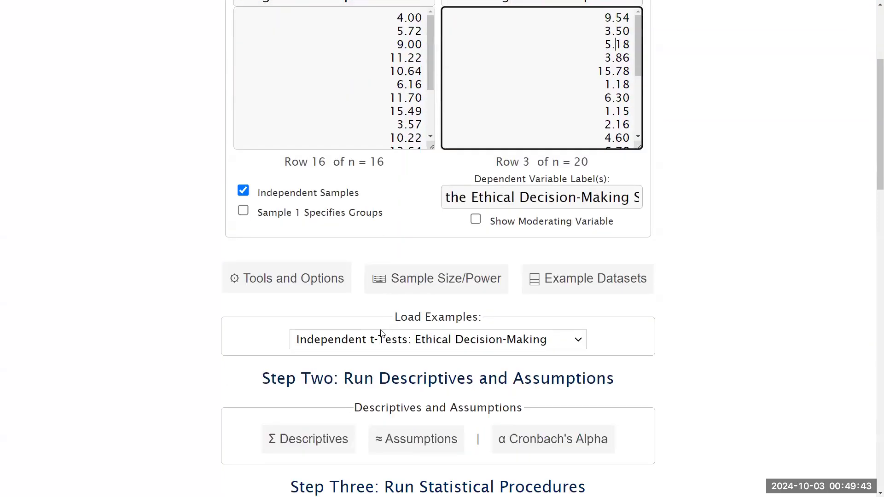
scroll(381, 336, down, 3)
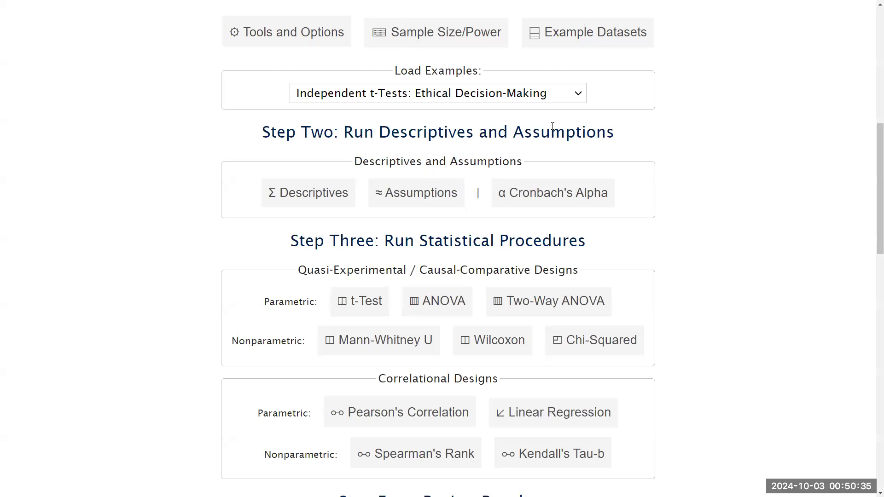
click(313, 205)
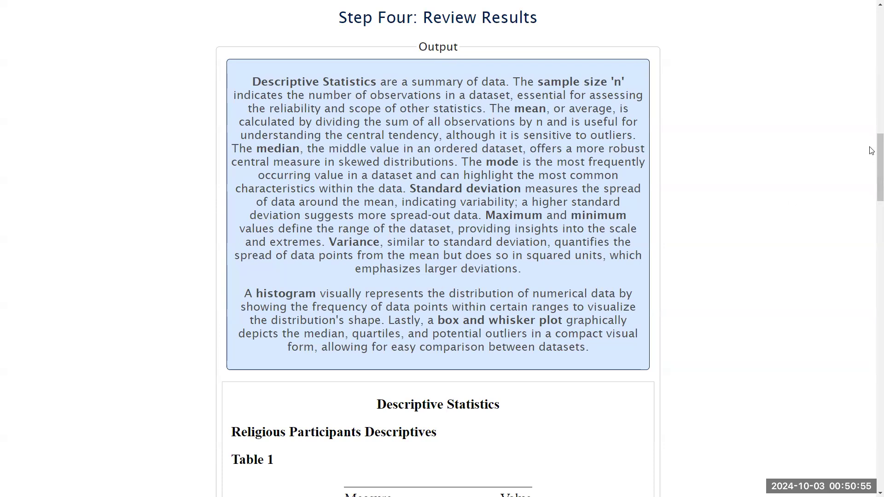
Step: Look through the descriptives output and find the separate sections for the religious and non-religious participants
drag(871, 151, 872, 202)
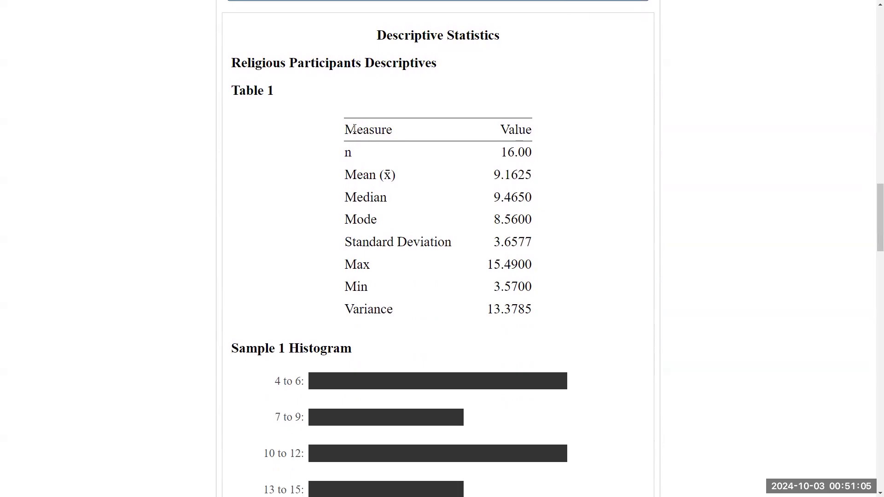
drag(874, 216, 872, 252)
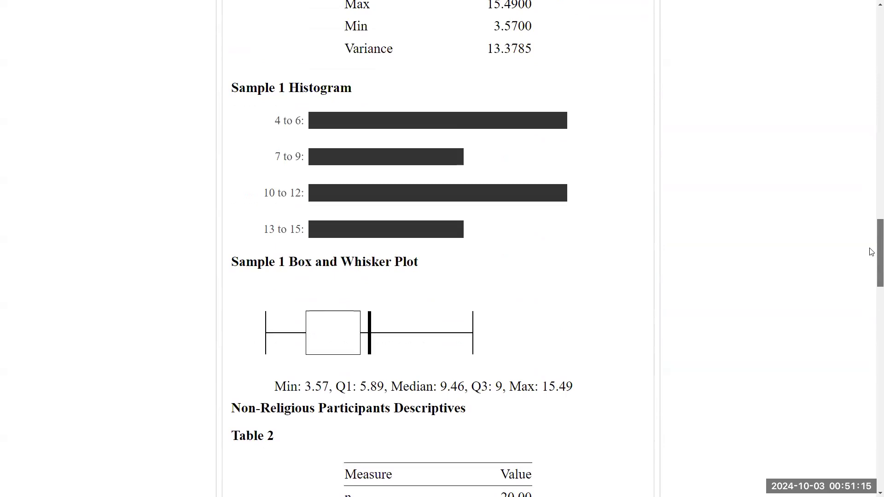
drag(872, 251, 872, 208)
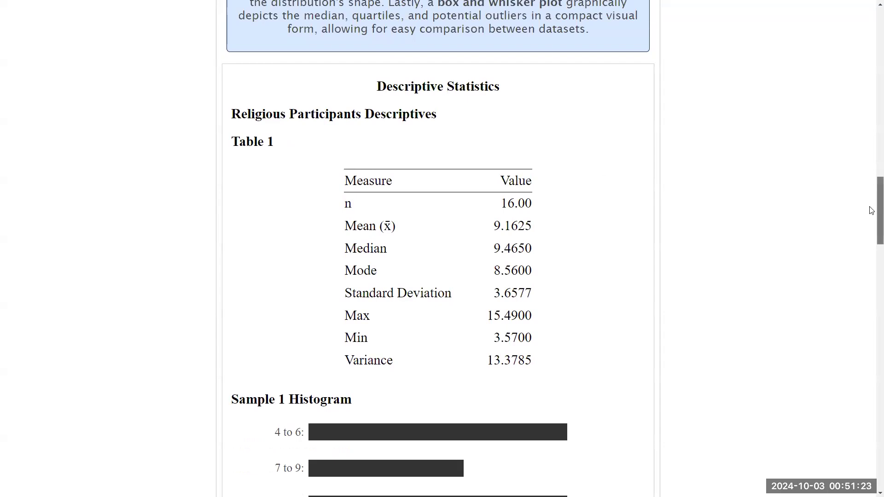
drag(232, 115, 361, 115)
scroll(871, 223, down, 9)
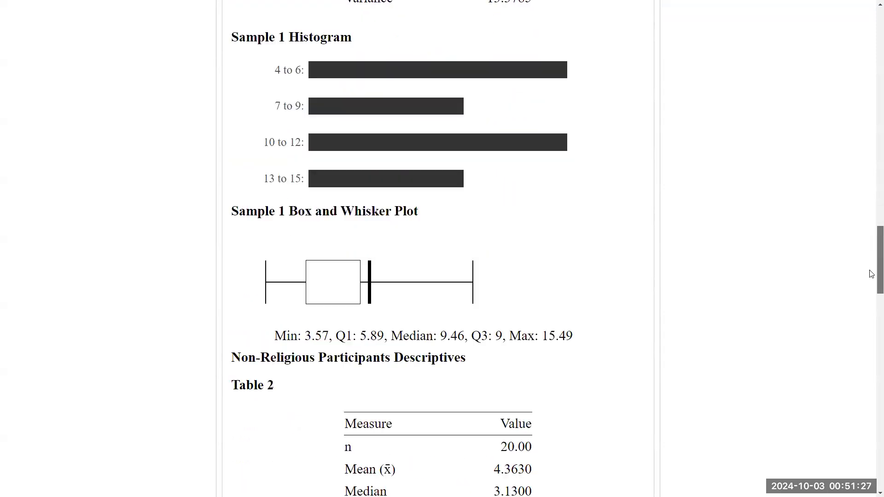
drag(233, 303, 390, 303)
drag(871, 237, 874, 184)
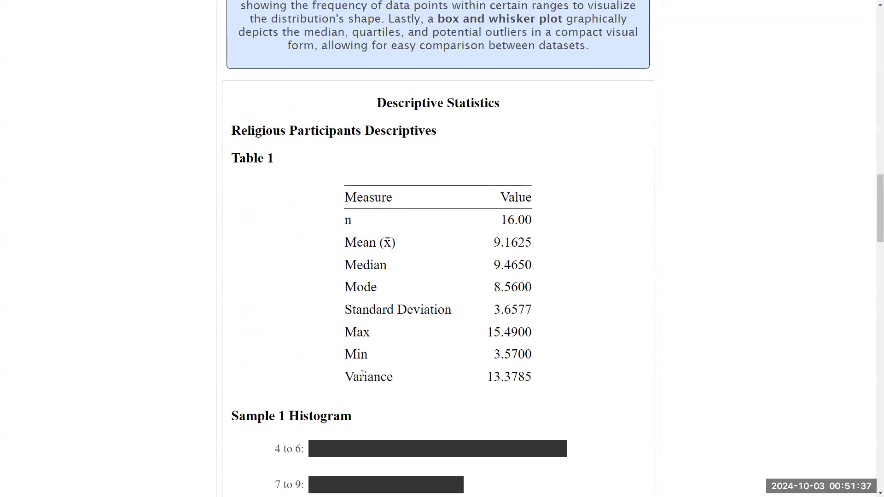
Step: Examine the religious participants' descriptives table, from the sample size and mean through the standard deviation and variance
drag(346, 220, 409, 233)
click(396, 234)
drag(534, 289, 348, 244)
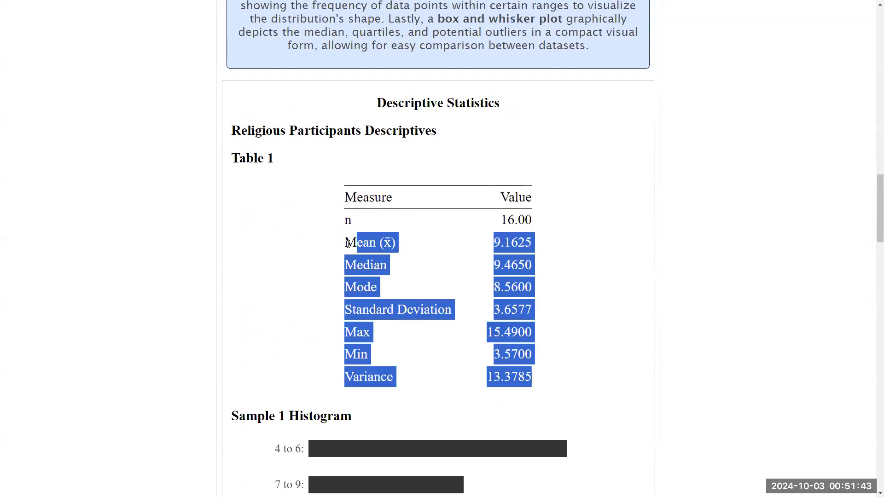
click(351, 321)
drag(352, 321, 517, 313)
click(396, 339)
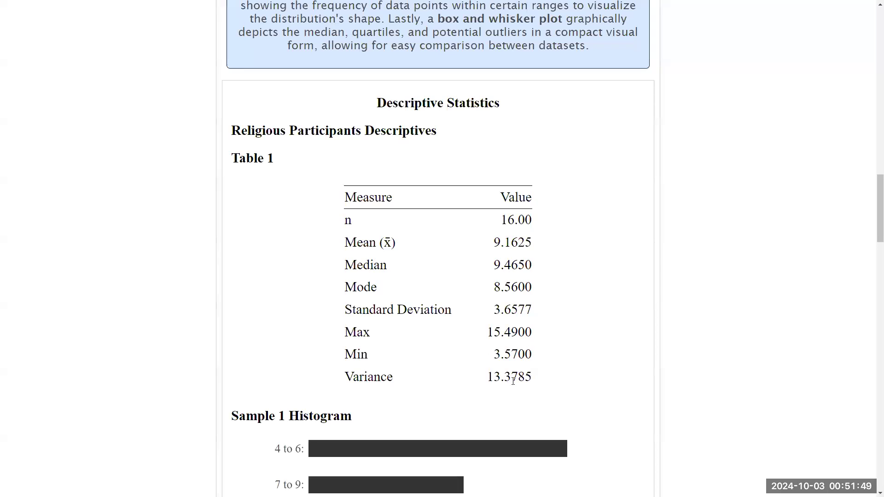
Step: Examine the Sample 1 histogram and its score ranges, from 4 to 6 up to 13 to 15
scroll(873, 221, down, 3)
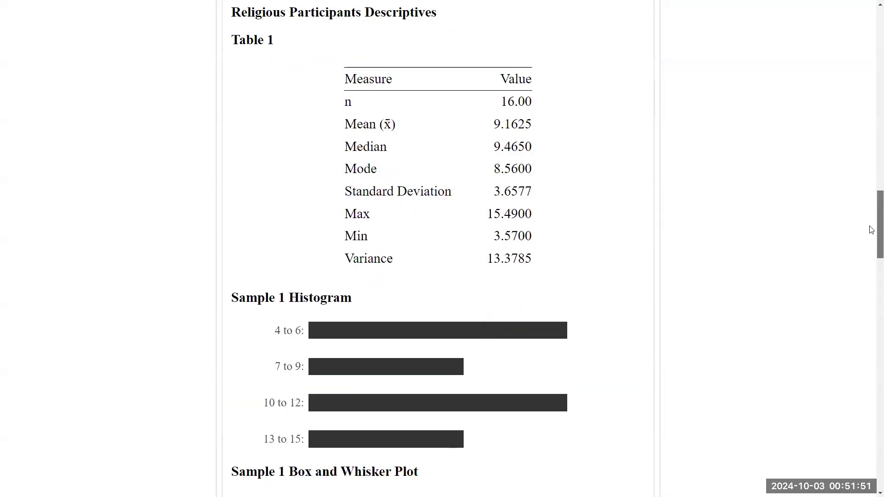
scroll(873, 244, down, 2)
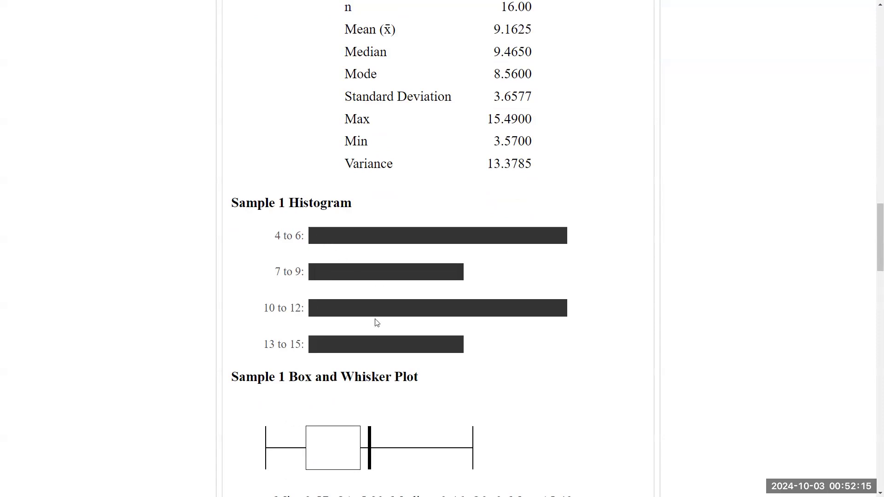
mouse_move(276, 236)
mouse_down()
mouse_move(311, 239)
mouse_move(275, 237)
mouse_up()
click(310, 239)
click(304, 236)
drag(269, 307, 303, 312)
click(289, 271)
drag(303, 345, 269, 343)
drag(275, 271, 293, 282)
drag(260, 346, 303, 347)
click(303, 346)
Step: Examine the Sample 1 box and whisker plot and its minimum, quartile, median and maximum values
scroll(349, 359, down, 2)
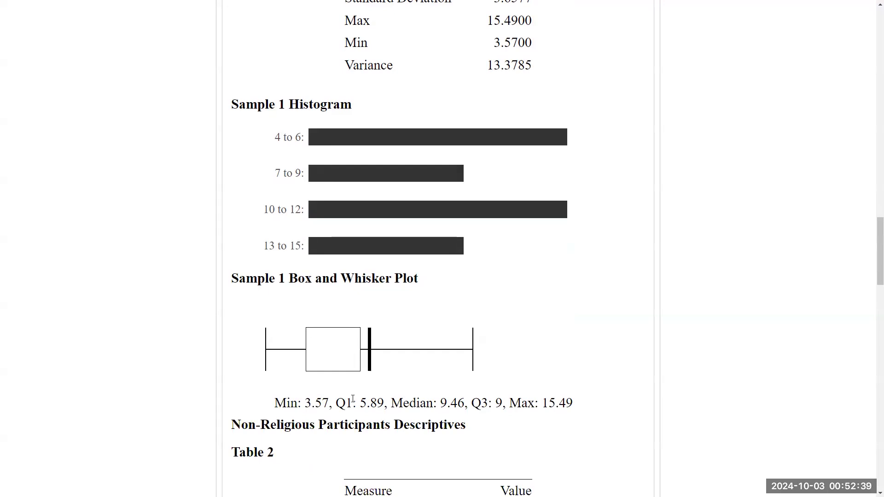
scroll(352, 398, down, 1)
drag(274, 354, 582, 358)
click(582, 358)
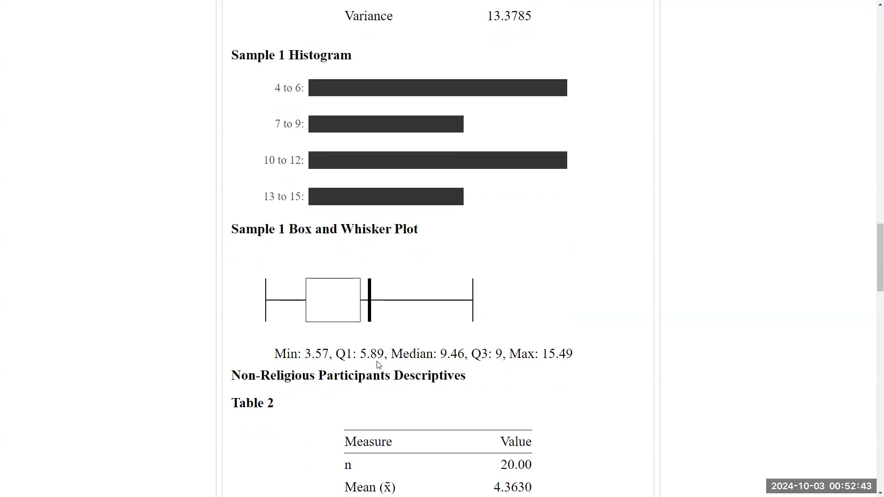
drag(336, 355, 385, 357)
click(416, 365)
Step: Review the religious participants' descriptives table once more
drag(870, 268, 862, 184)
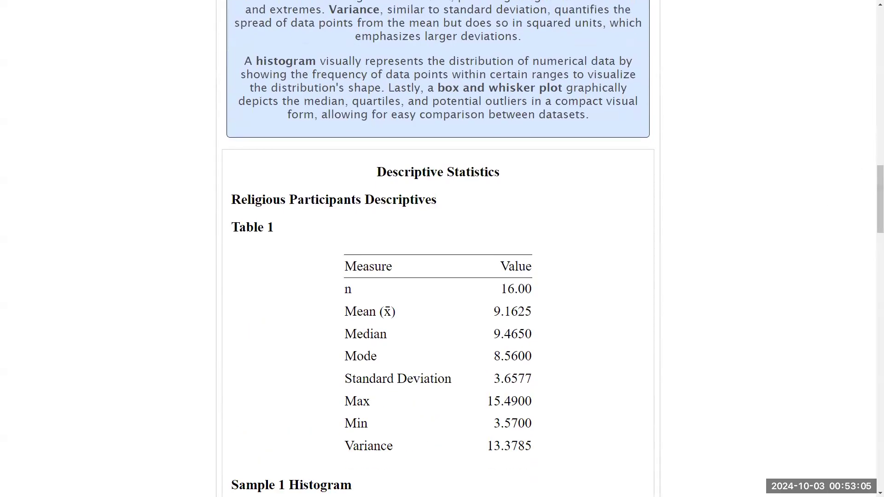
drag(871, 190, 871, 202)
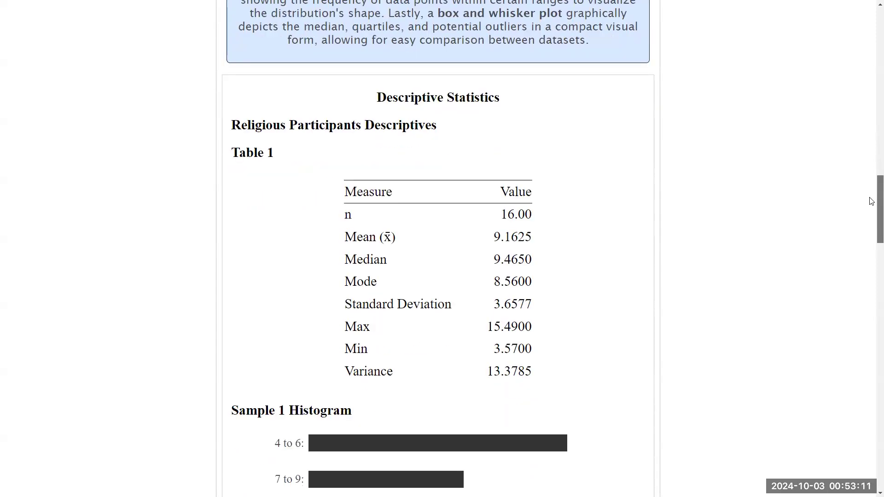
mouse_move(871, 201)
mouse_down()
mouse_move(871, 217)
mouse_move(865, 209)
mouse_up()
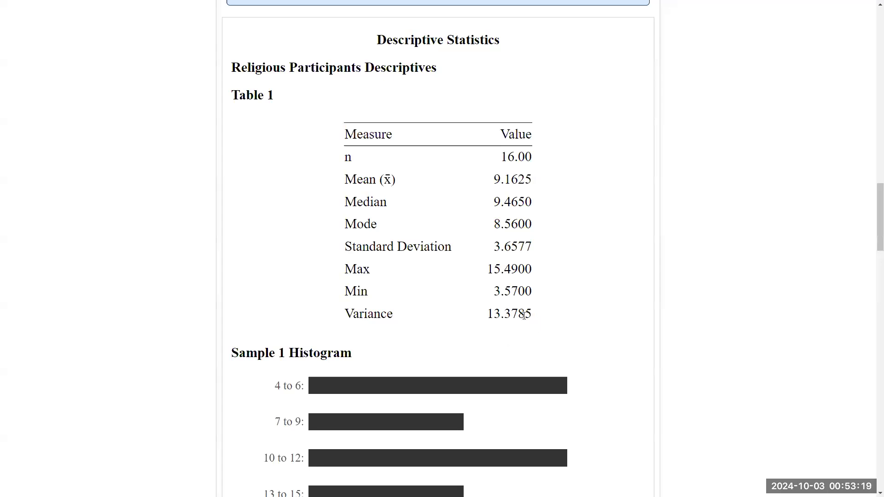
Step: Run the assumptions tests for normality and equal variances on both samples
drag(871, 233, 872, 120)
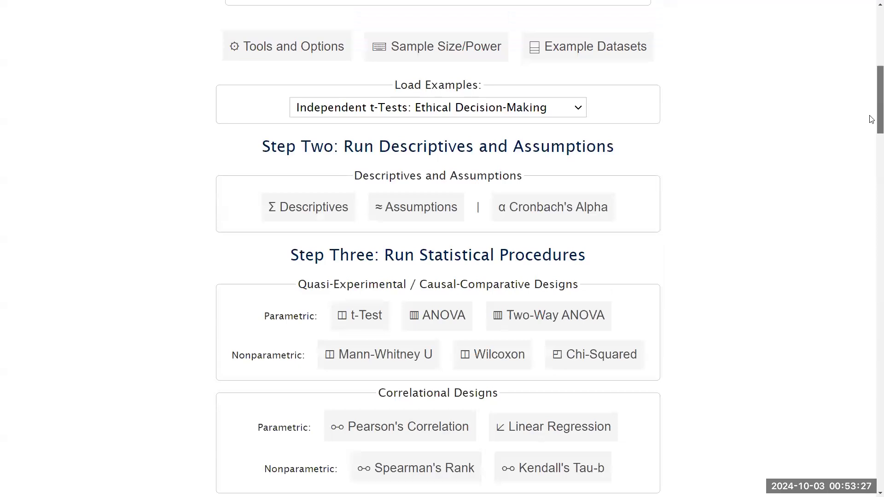
click(404, 214)
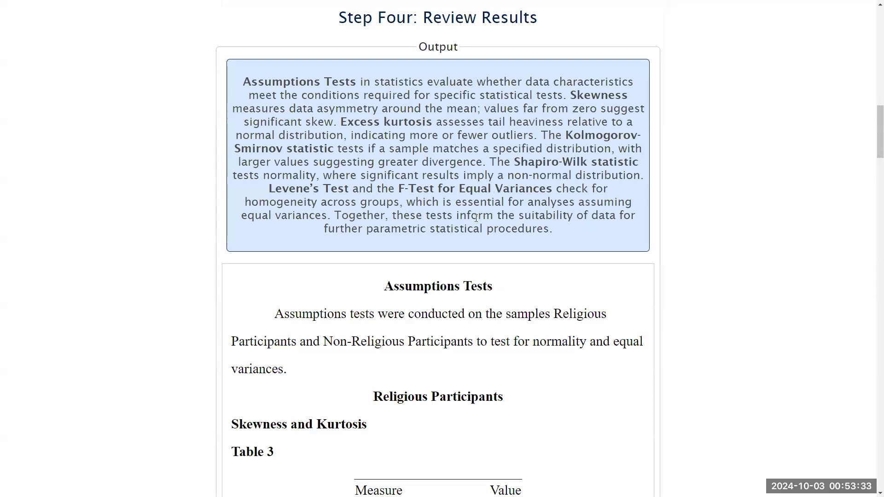
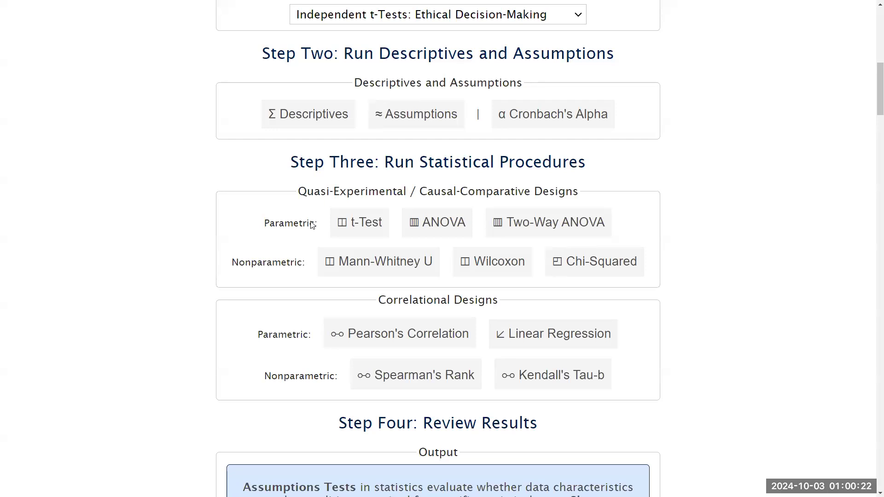
Step: Run the parametric t-Test comparing the means of the religious and non-religious participants
click(368, 238)
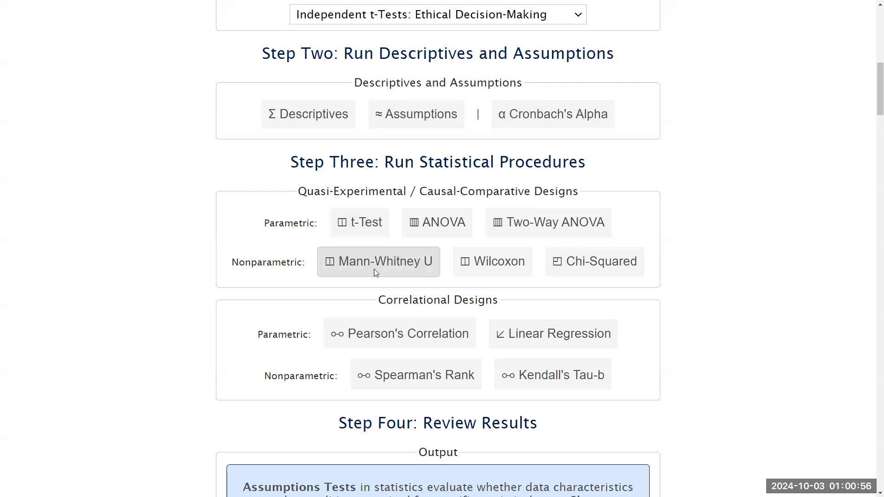
click(370, 227)
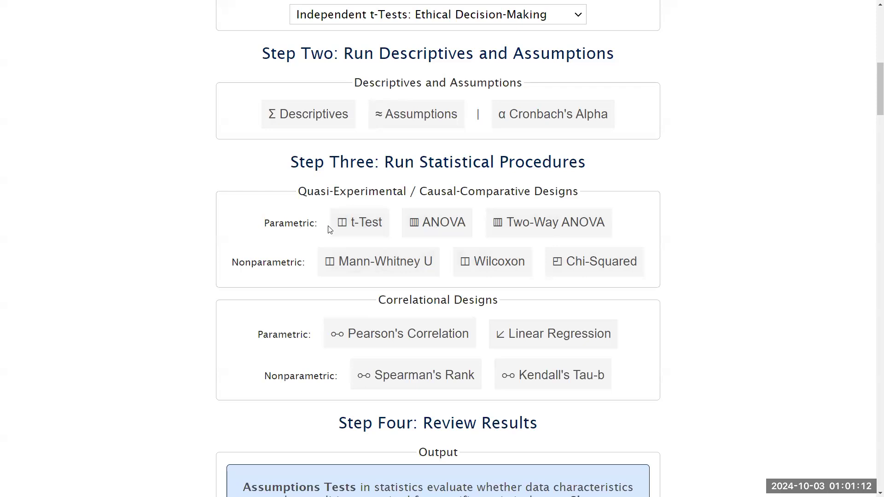
click(341, 229)
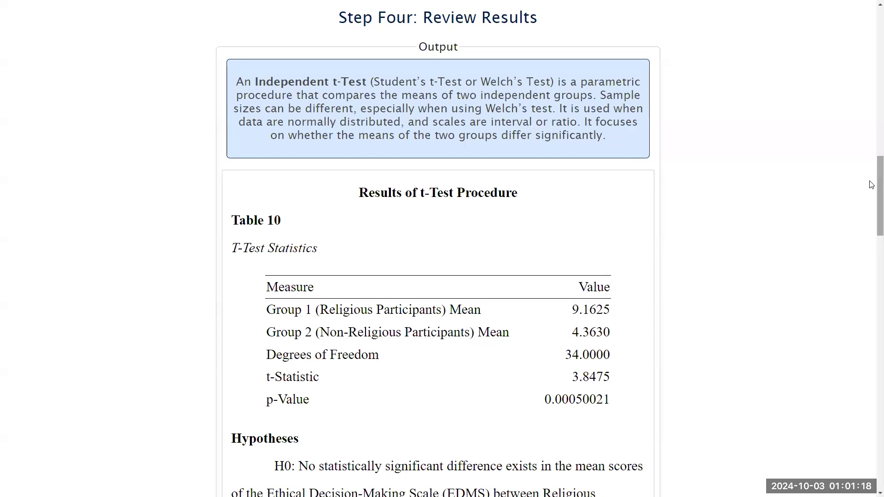
Step: Examine the t-Test statistics table, especially the p-value, and read the null and alternative hypotheses
scroll(871, 189, down, 2)
scroll(871, 189, down, 2)
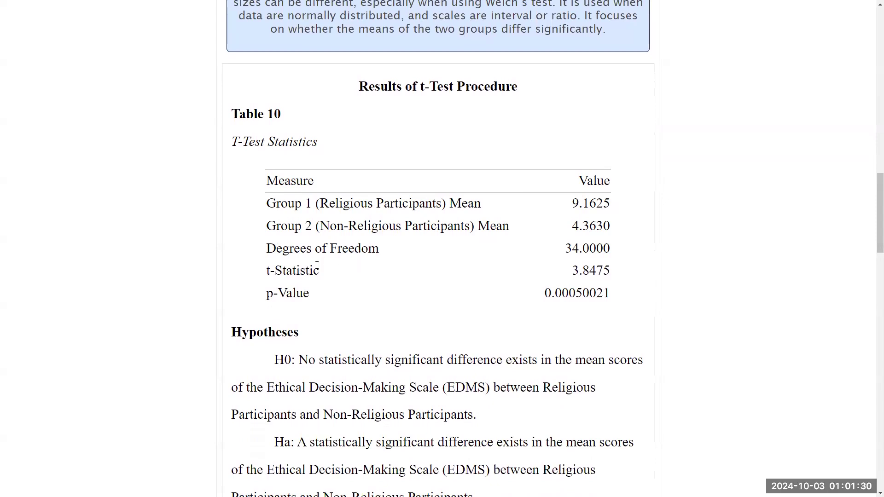
drag(264, 297, 597, 293)
click(556, 311)
scroll(312, 304, down, 1)
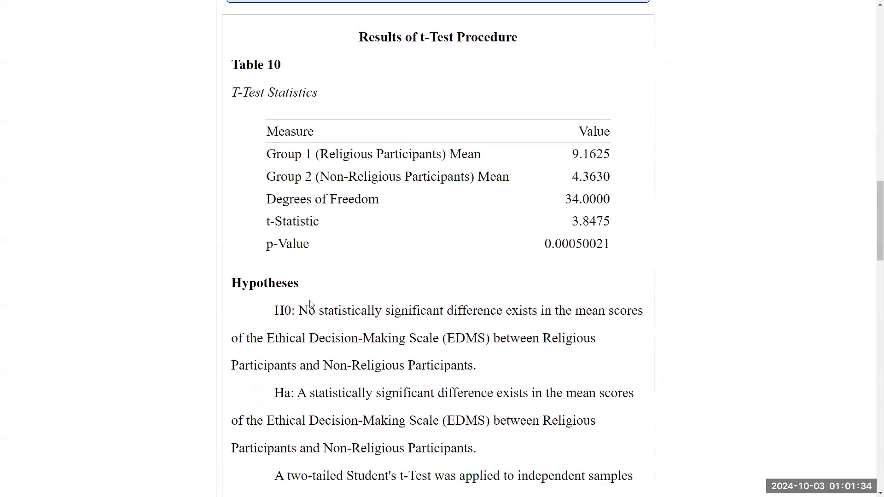
scroll(313, 303, down, 1)
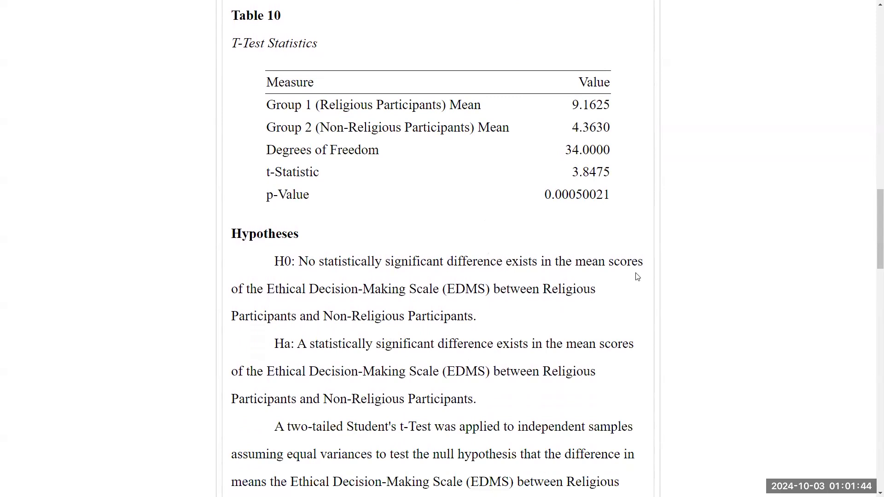
Step: Go back to the input data and read the full dependent variable label to relate it to the hypotheses' wording
drag(871, 265, 871, 68)
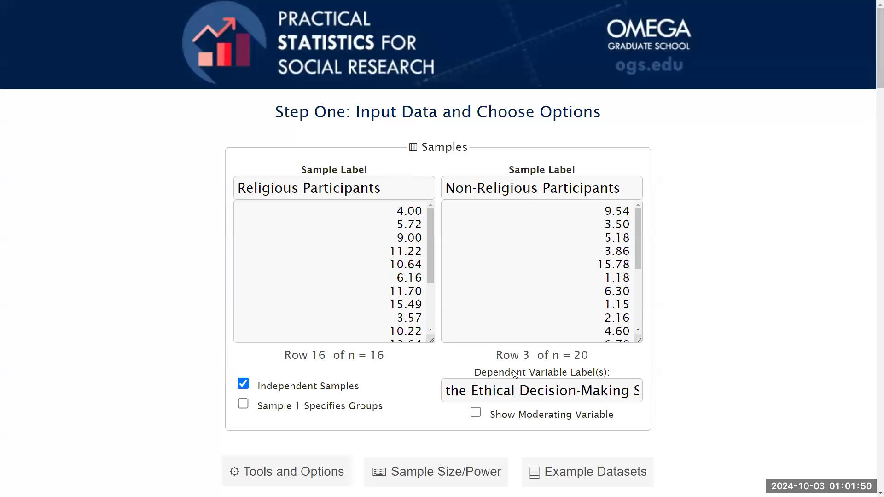
drag(576, 391, 667, 394)
click(496, 389)
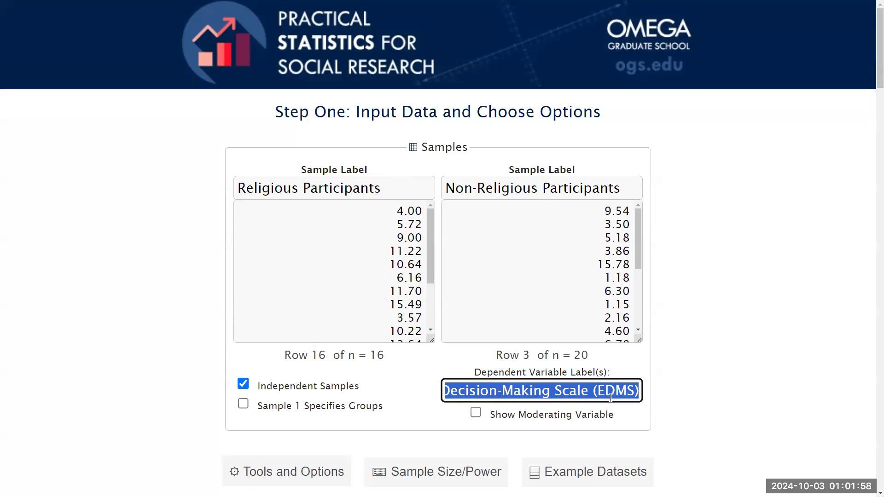
click(610, 398)
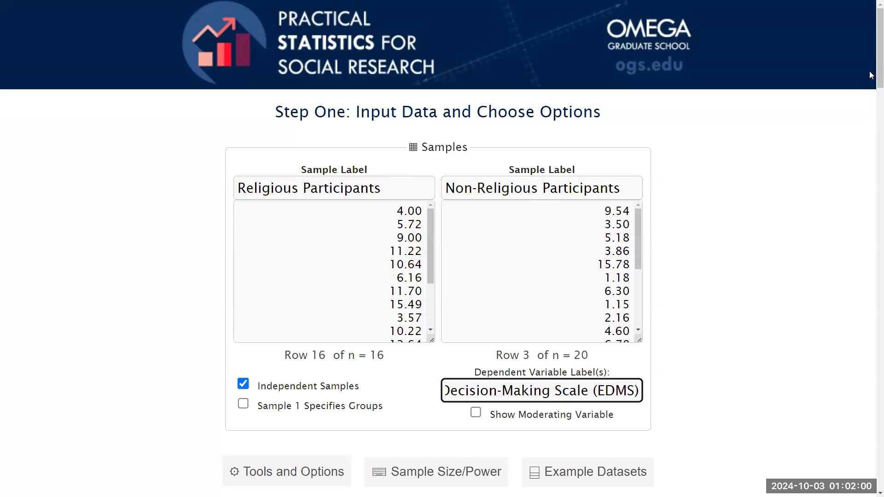
scroll(547, 312, down, 3)
scroll(547, 312, up, 2)
drag(516, 342, 424, 345)
click(454, 342)
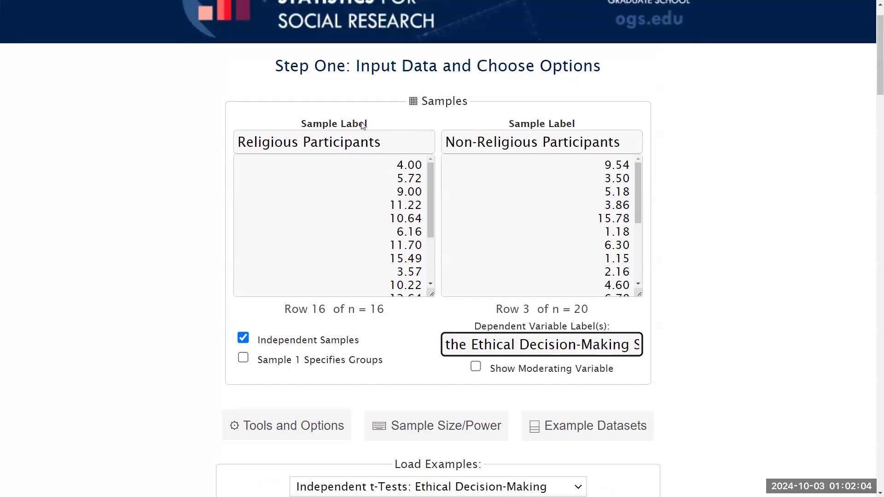
drag(552, 344, 641, 343)
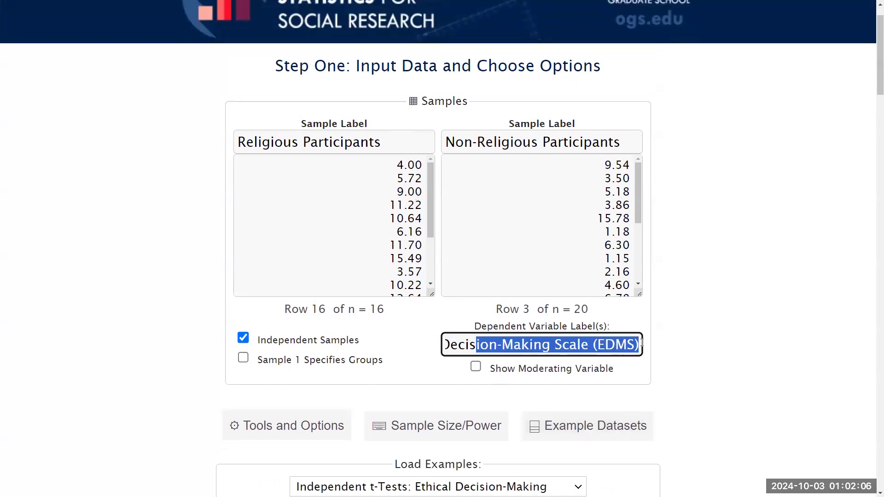
Step: Try appending "score" to the dependent variable label and rerun the t-Test on both samples
click(630, 346)
click(636, 349)
text(score)
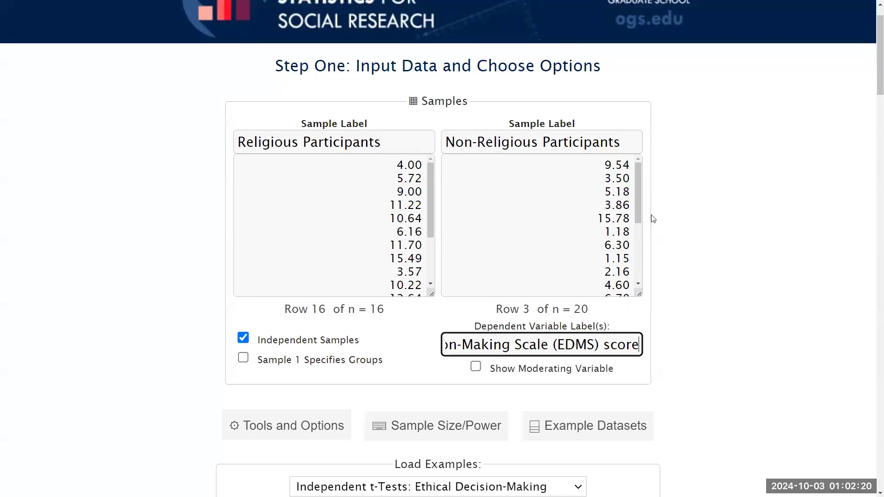
drag(878, 83, 879, 84)
scroll(871, 88, down, 5)
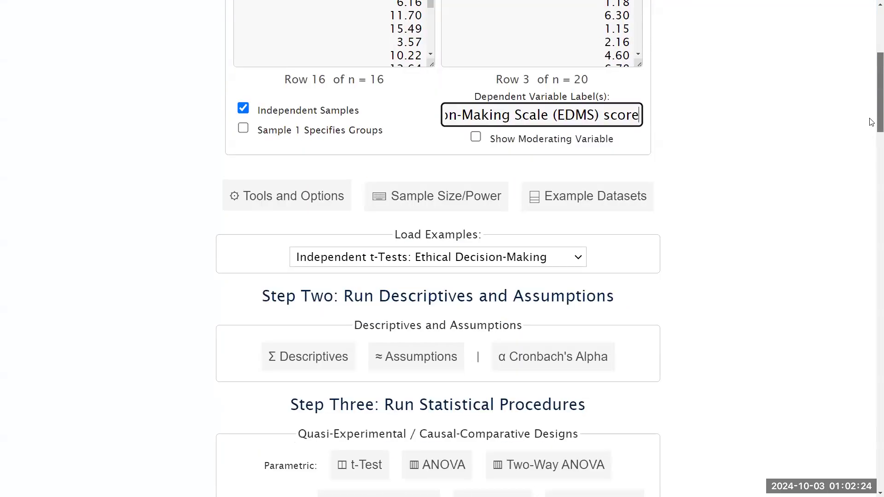
mouse_move(870, 191)
mouse_down()
mouse_move(869, 243)
mouse_move(870, 177)
mouse_up()
click(362, 143)
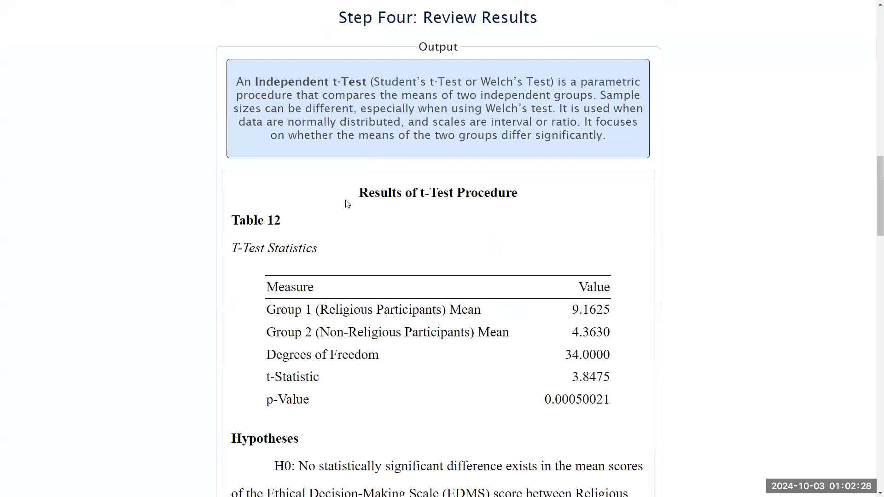
Step: Check how the null and alternative hypotheses read with the extended label, especially the phrase "mean scores"
scroll(391, 226, down, 2)
scroll(391, 226, down, 3)
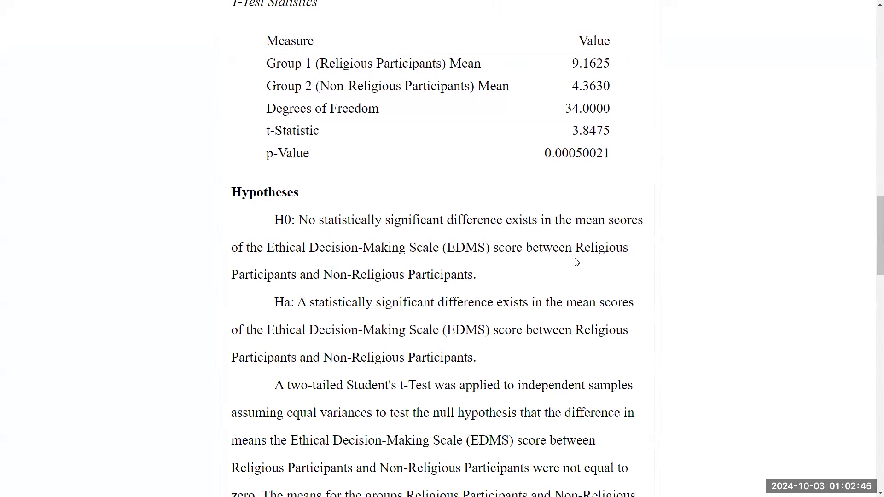
drag(575, 220, 643, 221)
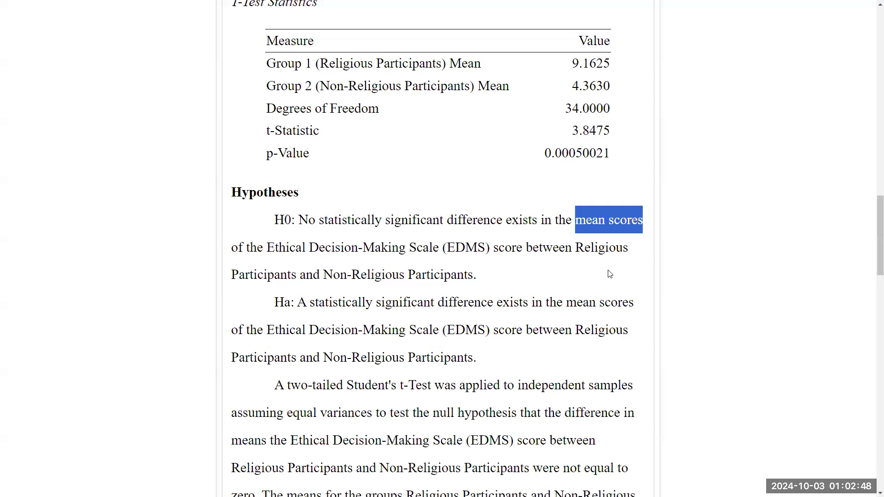
Step: Remove "score" from the end of the dependent variable label and rerun the t-Test
drag(878, 265, 851, 103)
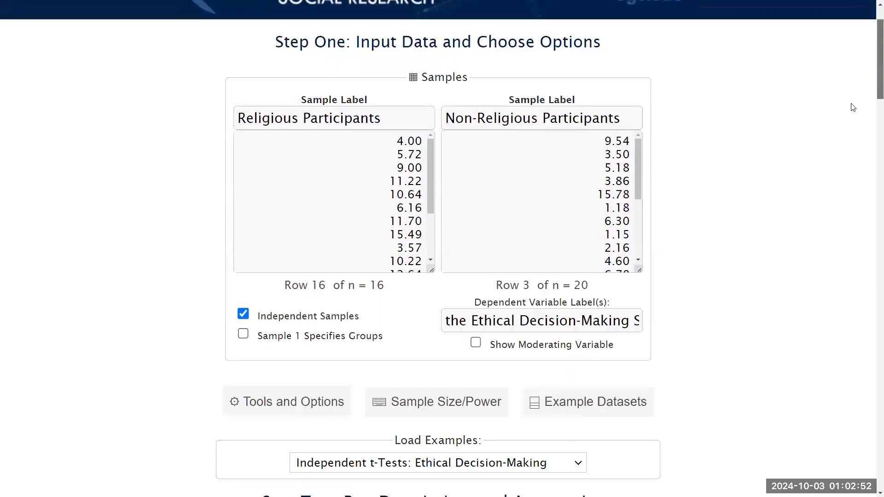
drag(623, 320, 724, 321)
double_click(623, 321)
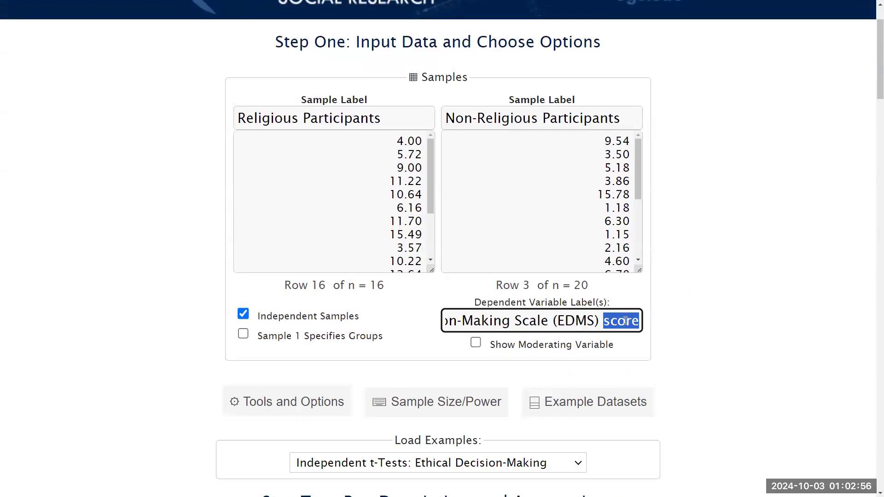
key(BackSpace)
drag(872, 85, 870, 178)
click(382, 87)
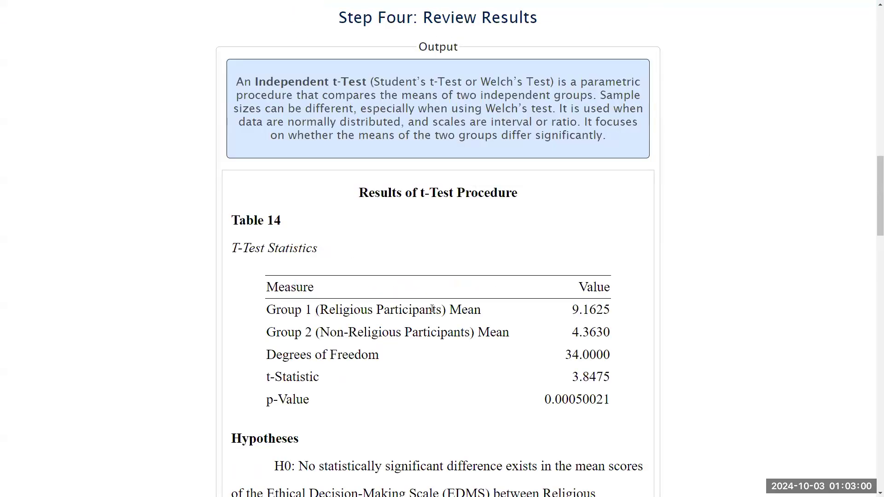
Step: Read the null hypothesis and the alternative hypothesis for the religious and non-religious participants in the regenerated t-Test output
scroll(431, 309, down, 6)
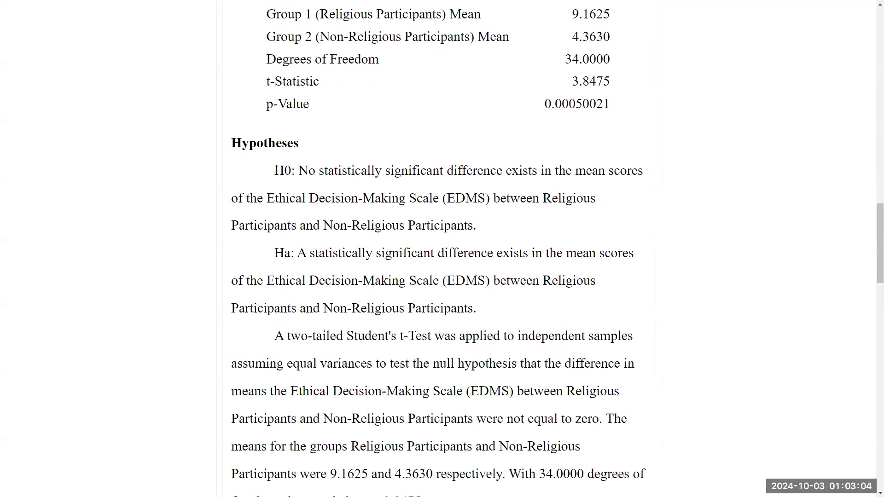
drag(276, 169, 485, 225)
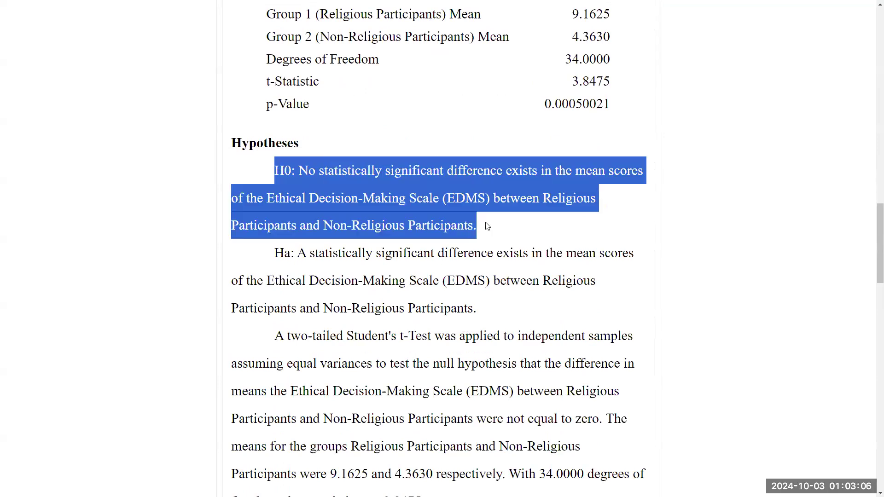
click(273, 256)
drag(273, 256, 495, 312)
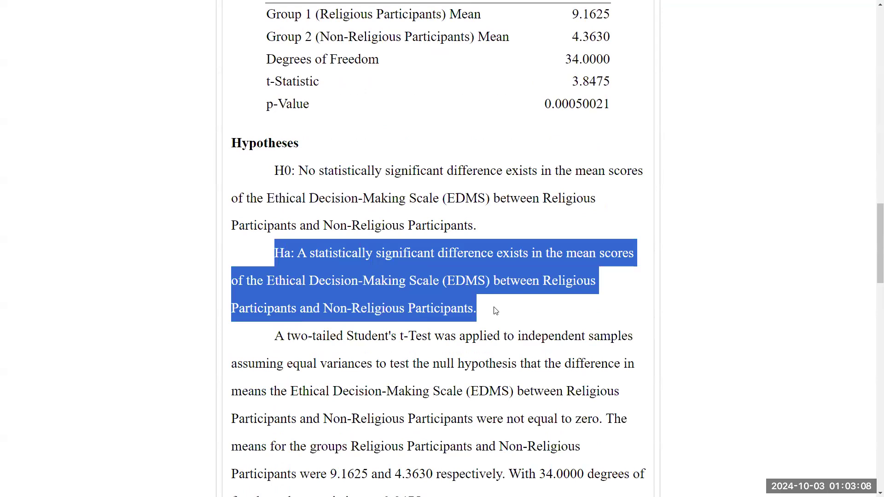
click(493, 314)
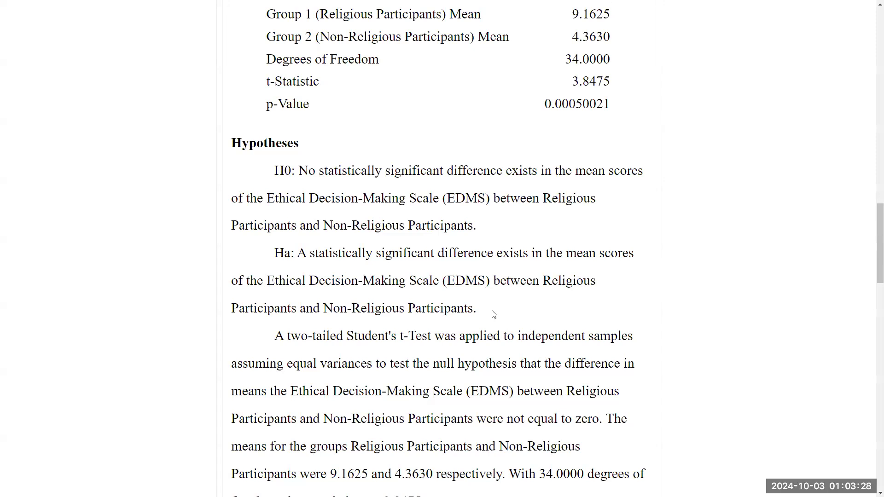
scroll(493, 314, up, 1)
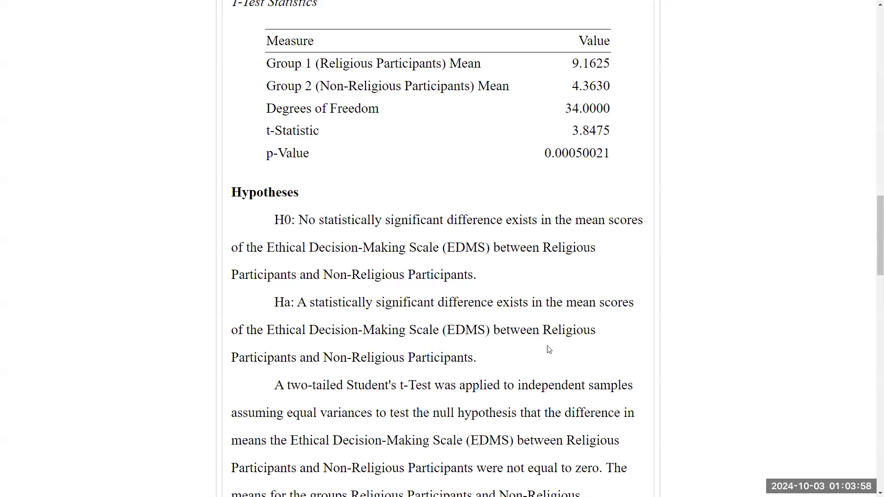
scroll(566, 351, down, 1)
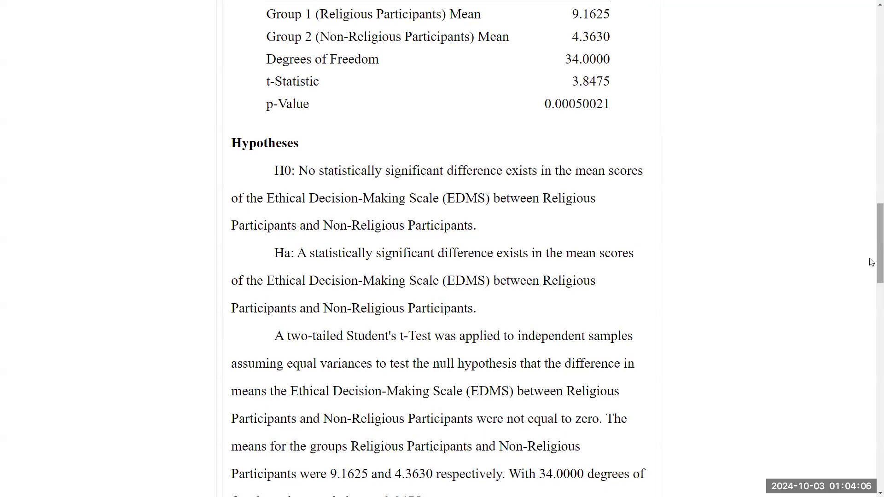
Step: Examine the p-value in the t-Test statistics table alongside the two hypotheses
drag(880, 260, 880, 266)
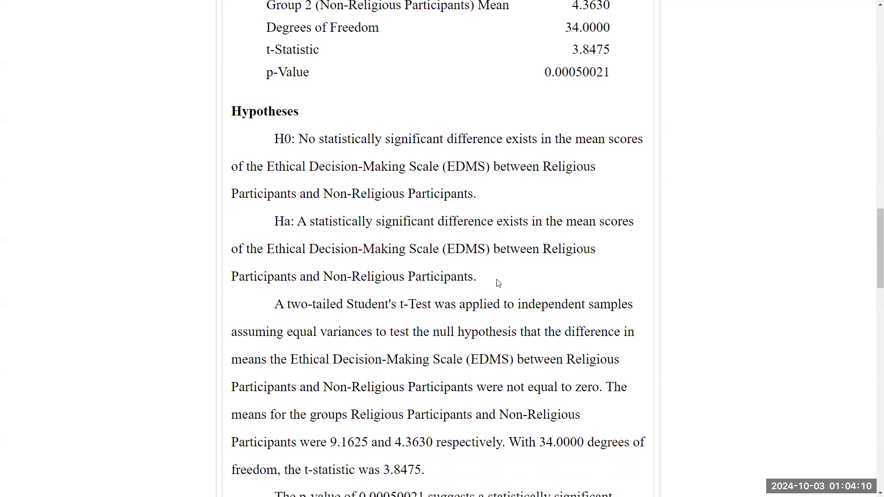
scroll(498, 228, up, 1)
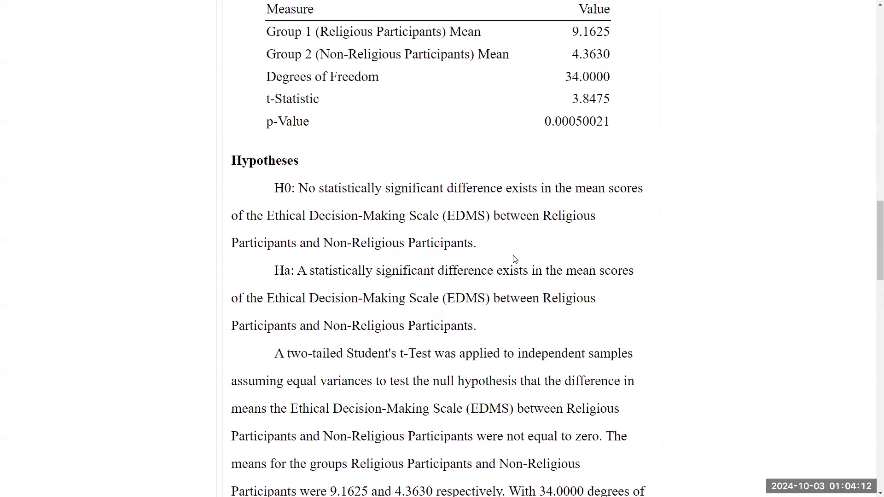
drag(545, 121, 618, 124)
click(557, 126)
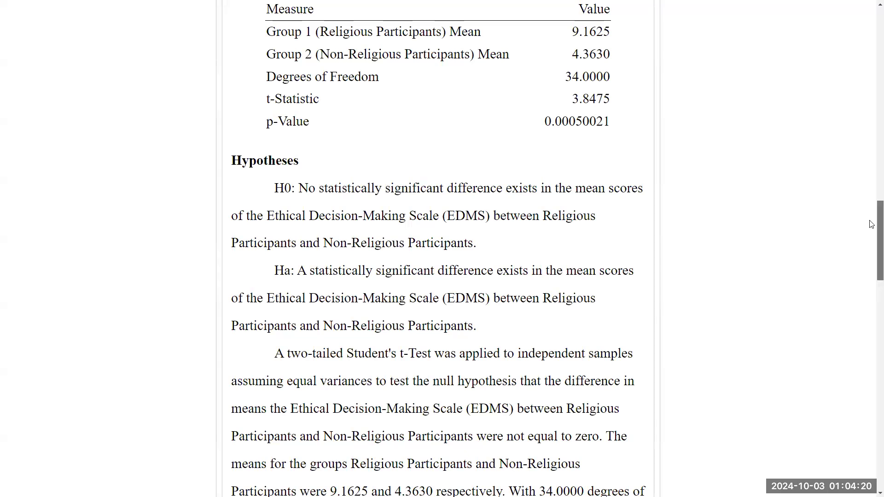
Step: Read the p-value interpretation and null hypothesis decision, and the t-Test post hoc statistics table
scroll(874, 228, down, 4)
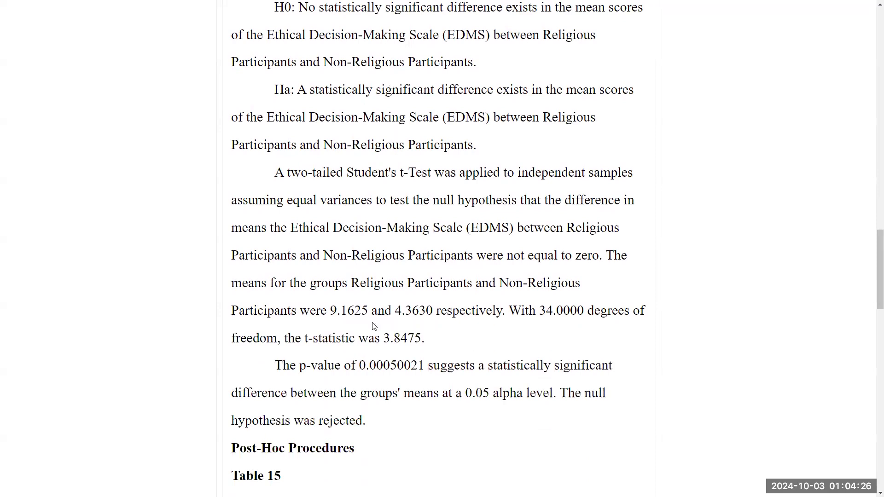
scroll(374, 326, down, 1)
drag(275, 315, 385, 375)
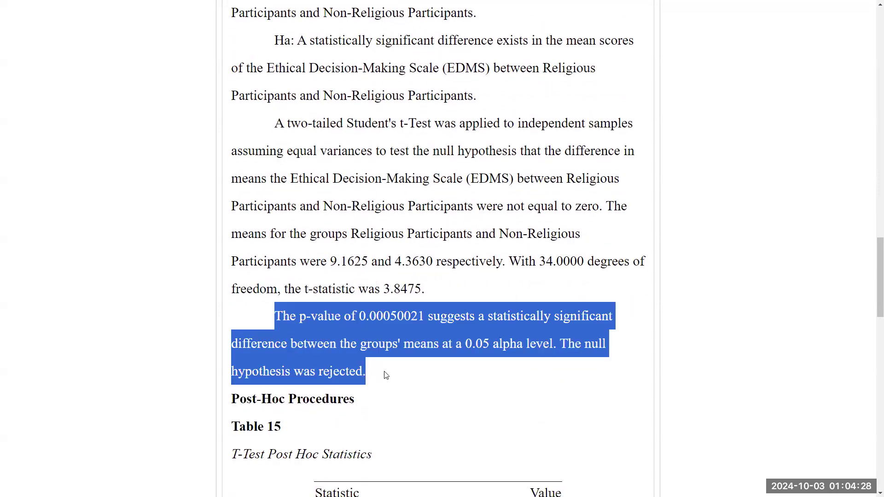
click(386, 375)
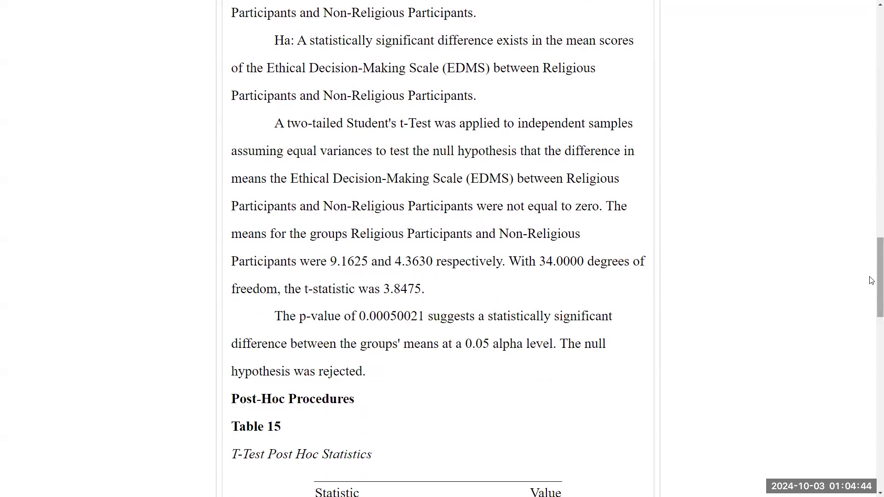
drag(871, 281, 871, 321)
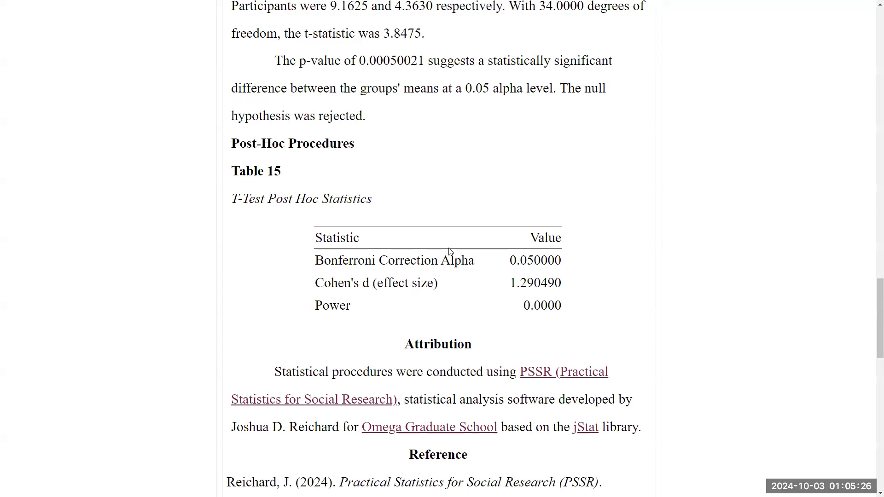
Step: Show the tools and options for the analysis and inspect the number of tests and alpha settings
scroll(872, 312, up, 2)
scroll(872, 312, up, 20)
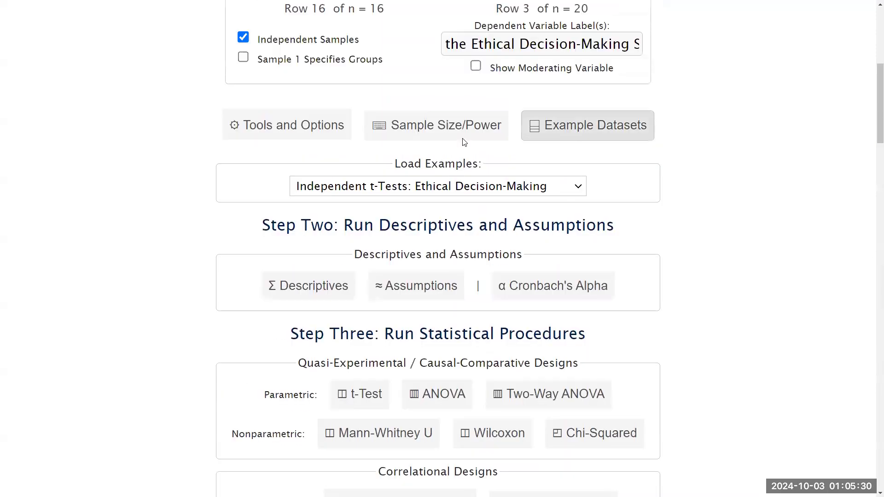
scroll(310, 161, up, 1)
click(311, 177)
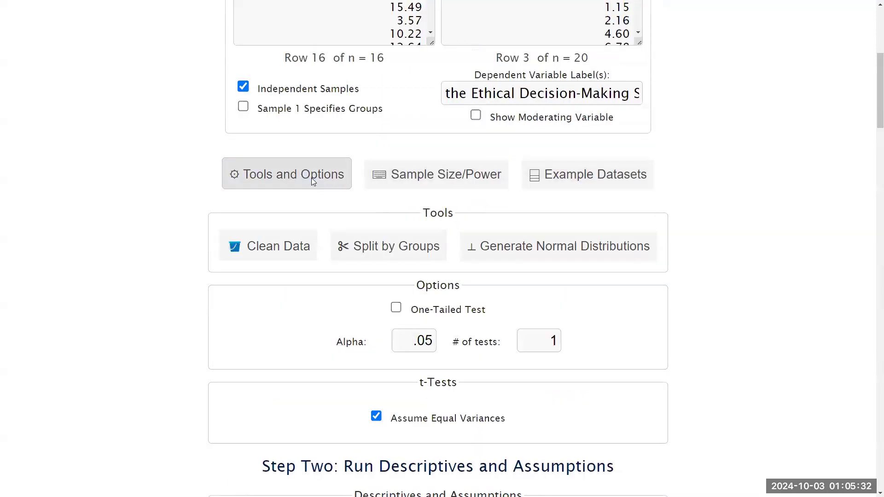
scroll(520, 335, down, 1)
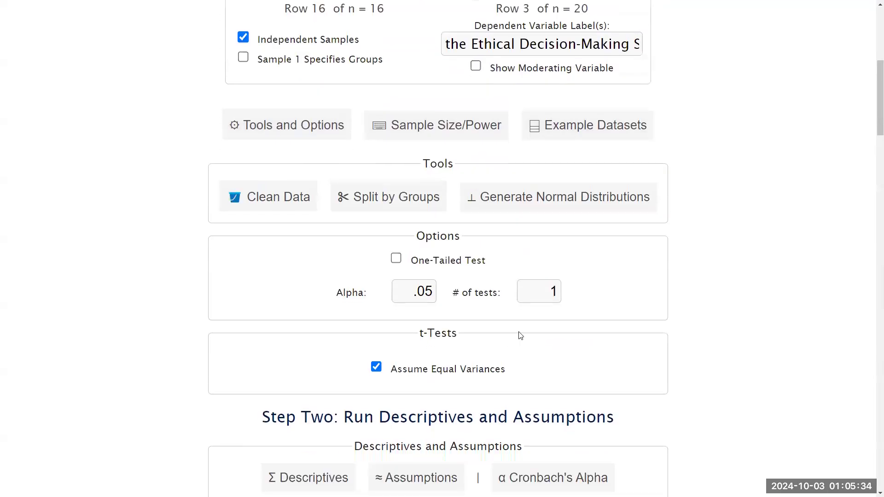
click(555, 291)
click(409, 291)
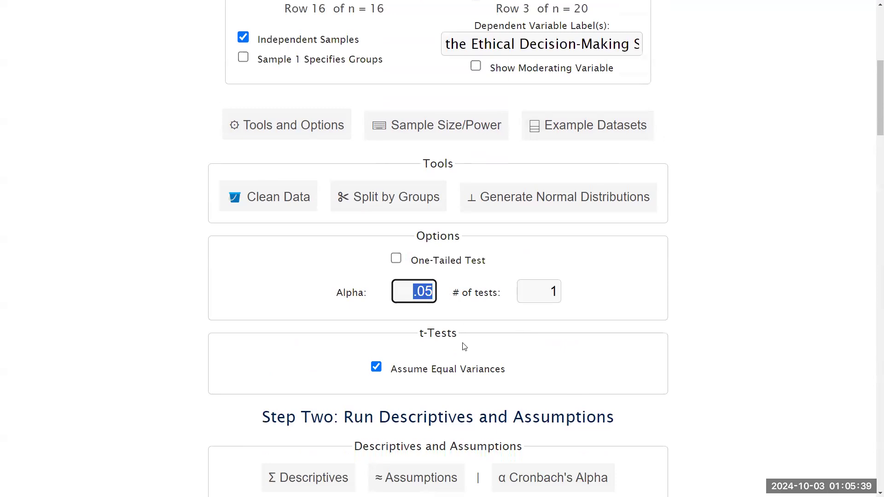
click(870, 133)
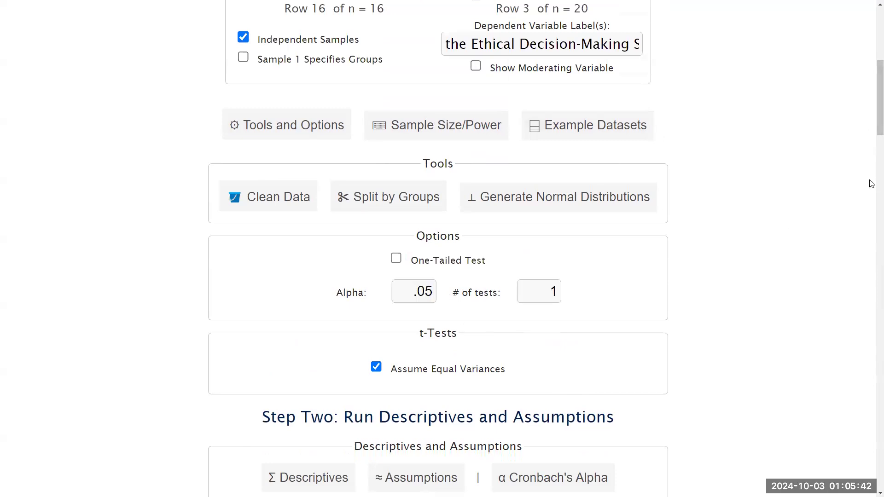
Step: Return to the t-Test post hoc statistics table and examine the Power value
drag(872, 134, 871, 366)
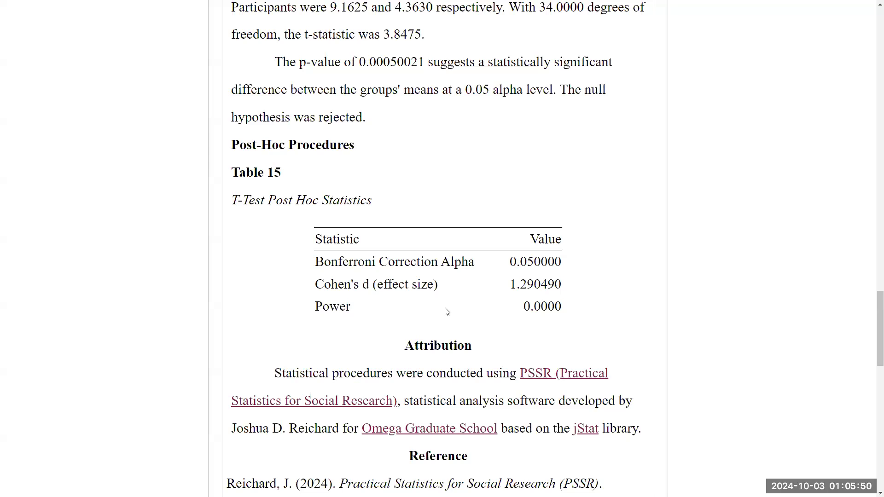
drag(562, 309, 522, 309)
click(539, 324)
Step: Go back to the input section to look over the two samples and review the tools and test options
drag(877, 351, 815, 79)
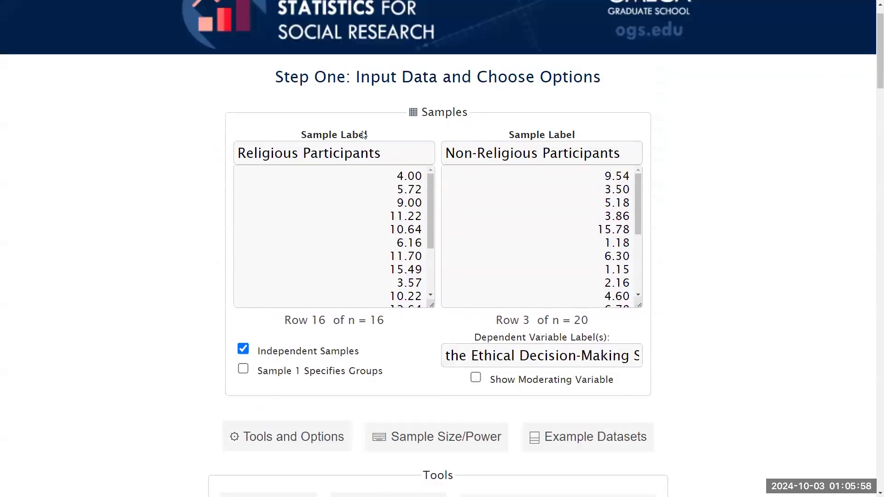
scroll(325, 343, down, 1)
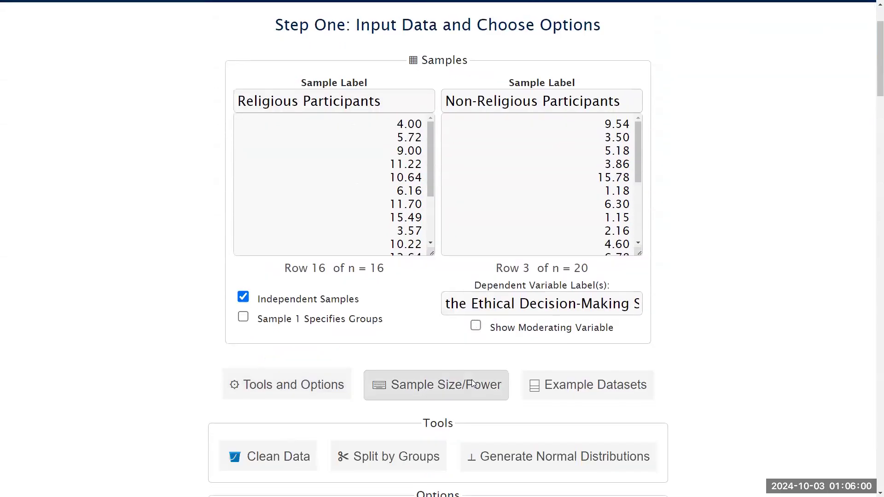
scroll(473, 383, down, 2)
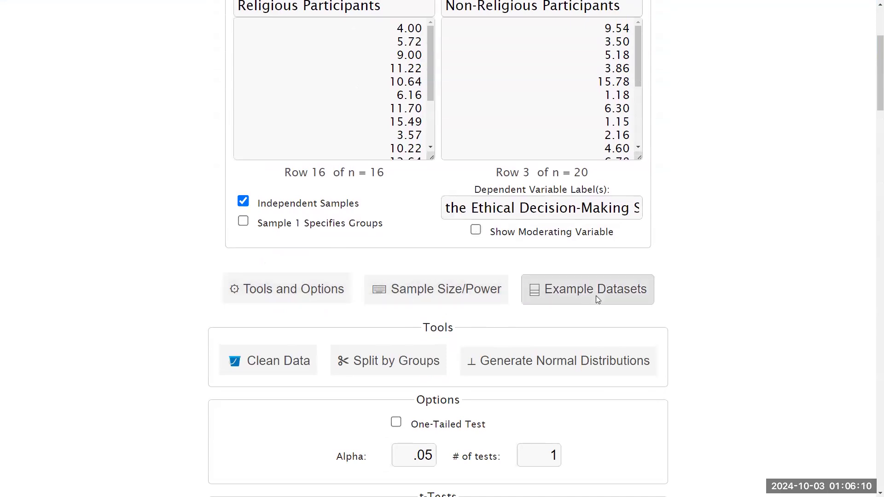
scroll(359, 129, up, 4)
scroll(341, 299, down, 2)
scroll(335, 441, down, 3)
click(324, 330)
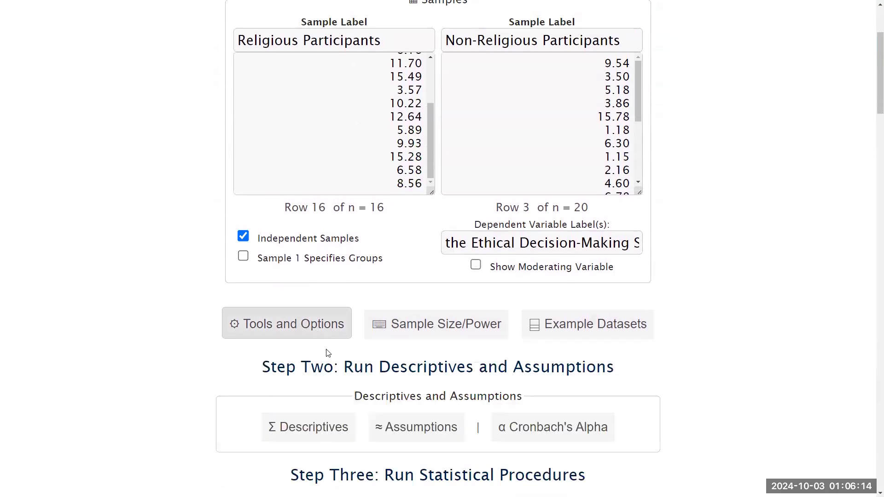
click(325, 338)
scroll(341, 365, down, 3)
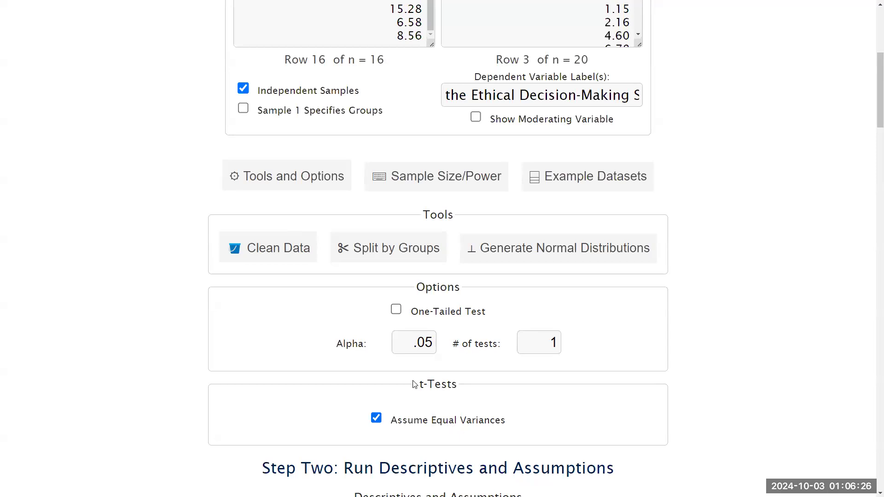
Step: Calculate the required sample size in the Sample Size/Power Calculator for power .8, 2 groups and effect size .5, leaving population blank
click(438, 178)
scroll(464, 303, down, 2)
scroll(464, 302, down, 2)
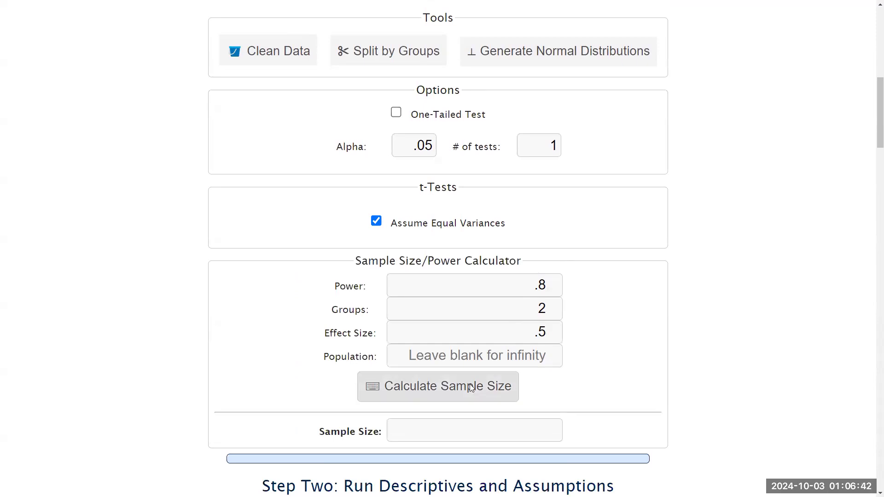
scroll(547, 381, down, 1)
click(464, 340)
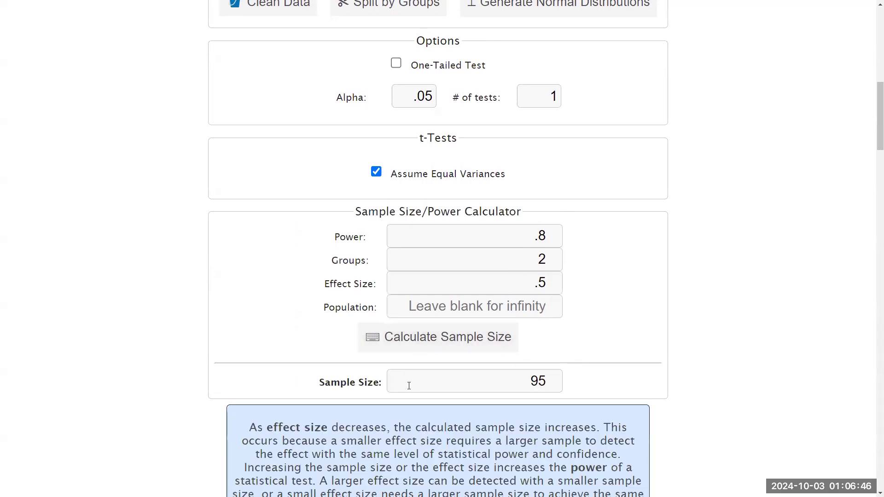
scroll(549, 334, down, 4)
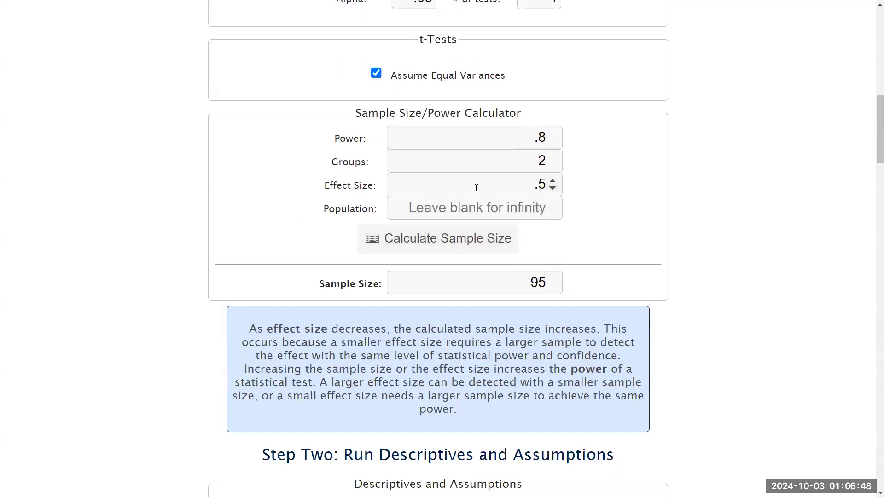
Step: Recalculate the required sample size with the effect size raised to 0.6, keeping power .8 and 2 groups
scroll(498, 212, up, 4)
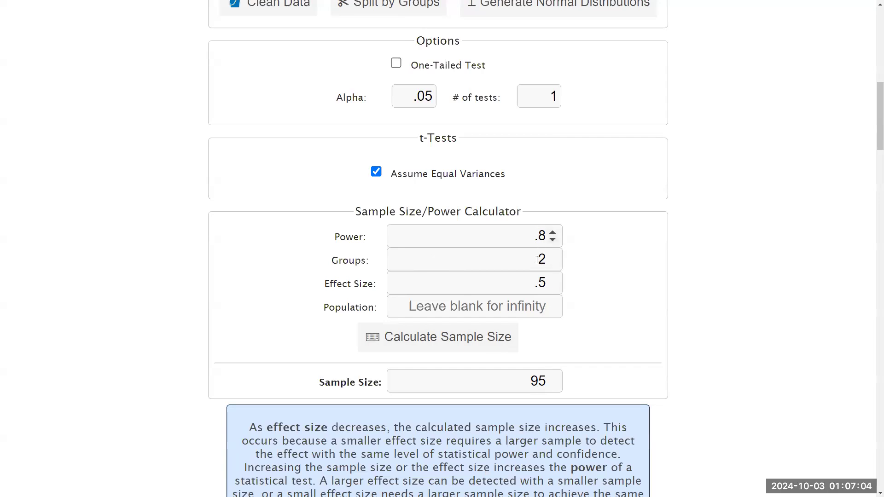
scroll(406, 391, down, 1)
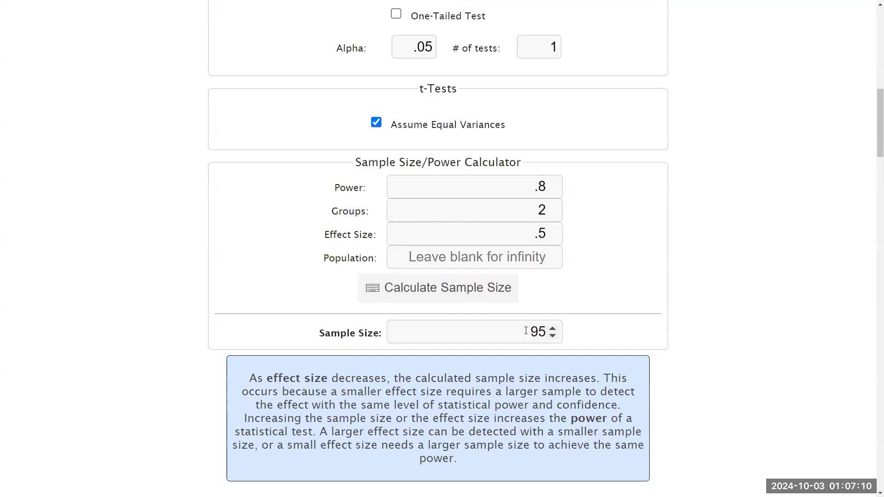
click(554, 231)
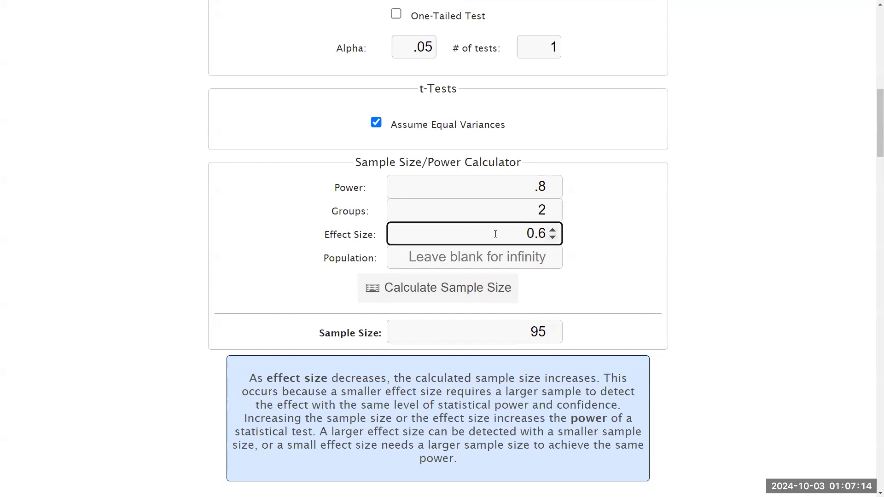
click(465, 295)
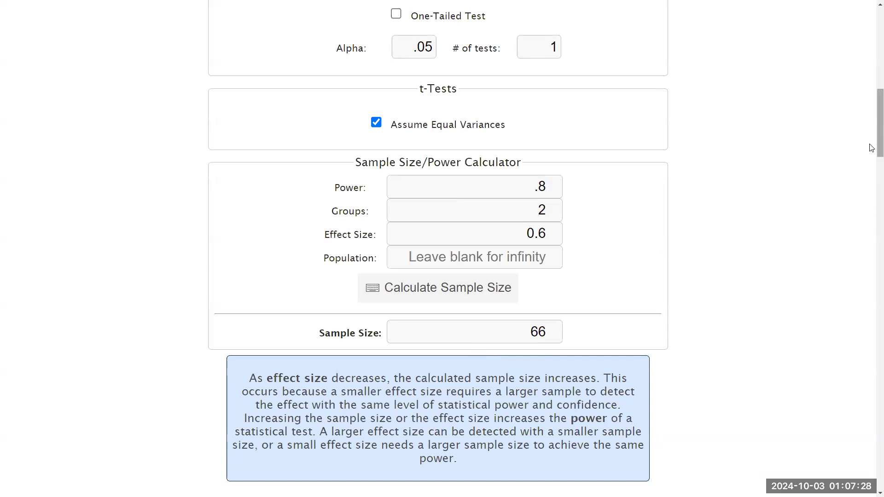
Step: Go back to the sample data and reload the page to clear both samples and all settings
scroll(872, 147, up, 1)
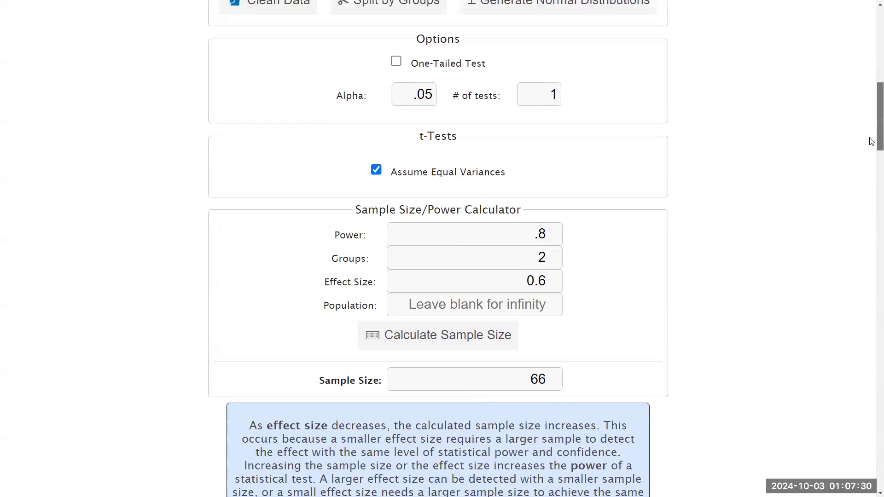
scroll(871, 142, up, 6)
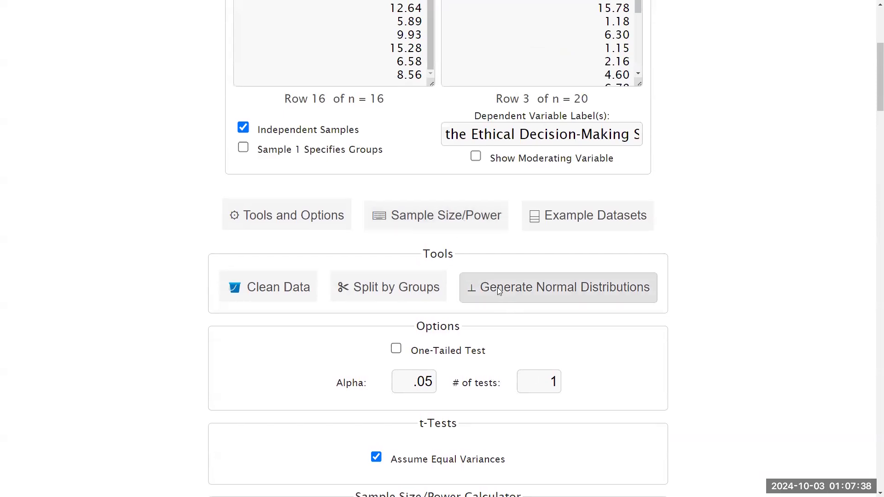
scroll(500, 318, up, 2)
scroll(499, 316, up, 2)
scroll(476, 326, down, 3)
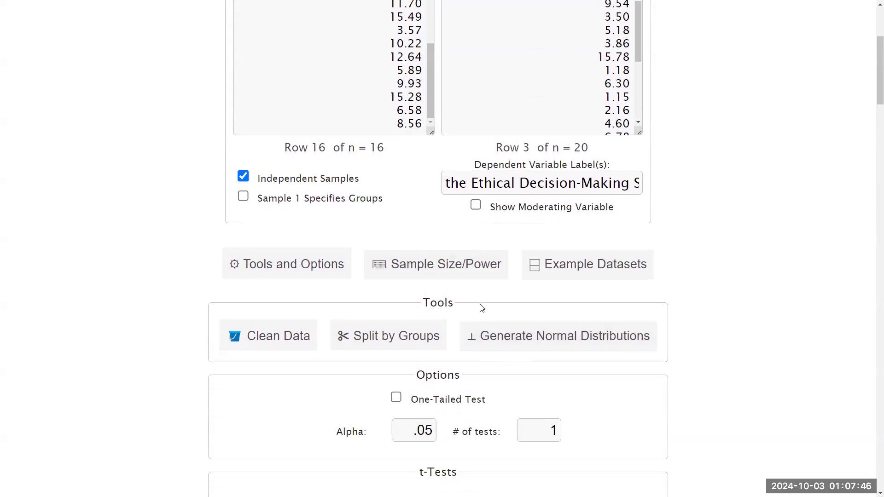
key(F5)
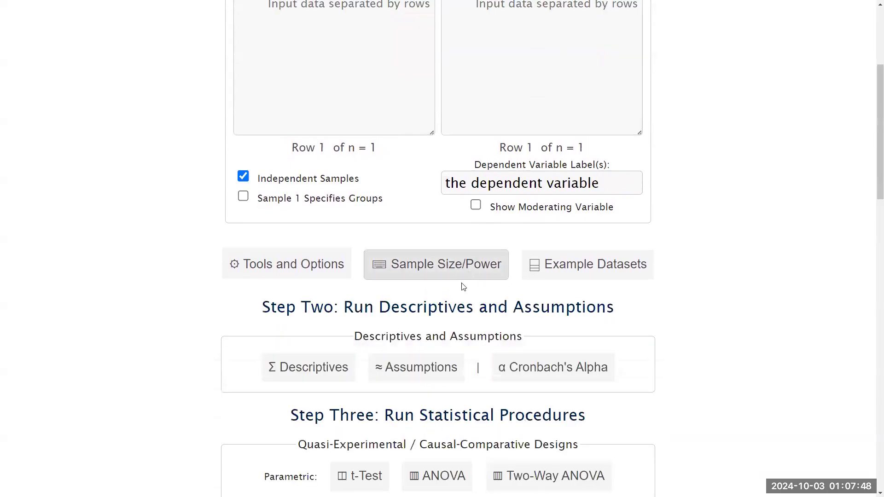
Step: Show the tools and options, generate normal distributions for Group 1 and Group 2, and view the generated values
click(401, 274)
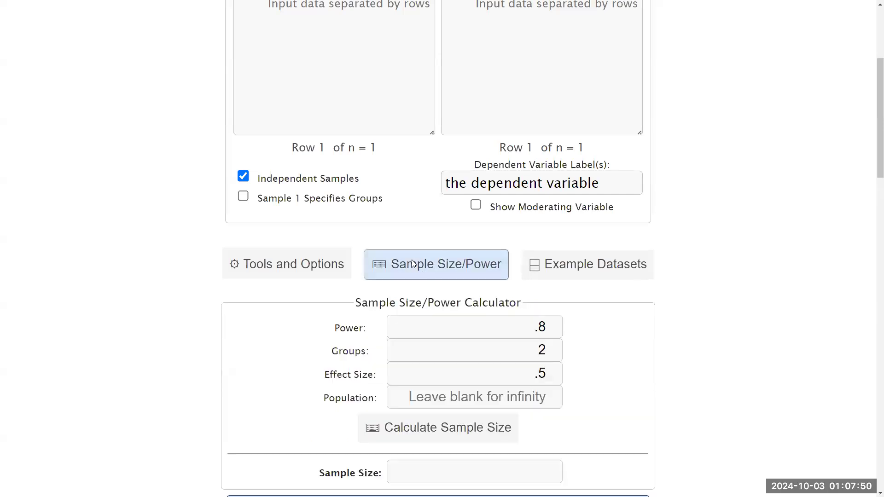
click(347, 275)
scroll(489, 286, down, 2)
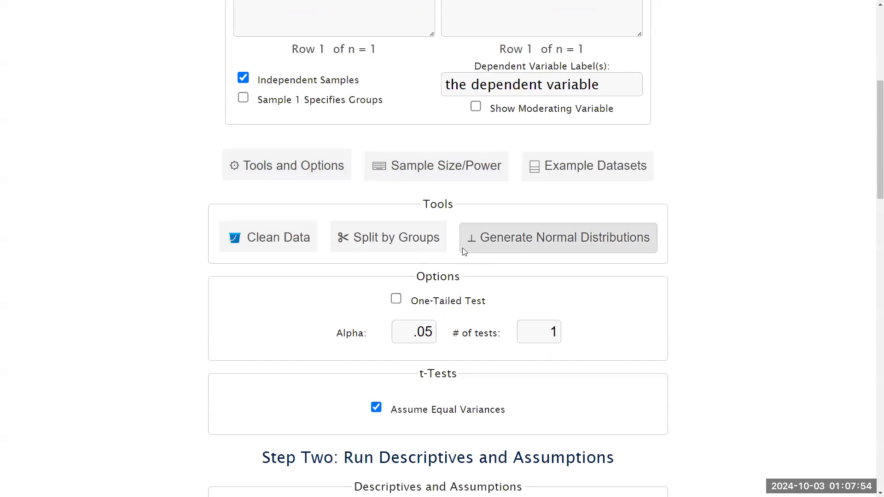
click(570, 240)
scroll(513, 271, up, 5)
mouse_move(432, 155)
mouse_down()
mouse_move(432, 269)
mouse_move(429, 144)
mouse_up()
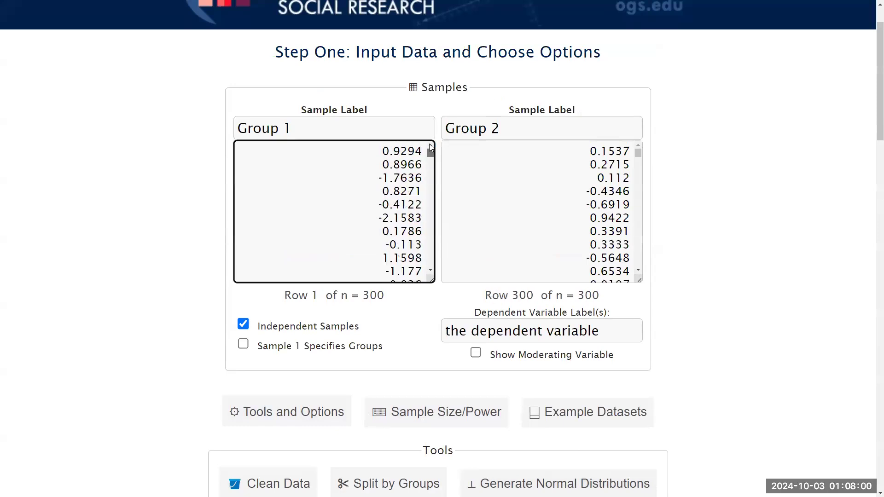
mouse_move(638, 151)
mouse_down()
mouse_move(642, 183)
mouse_move(642, 148)
mouse_up()
Step: Run Descriptives on the two generated groups and compare their statistics tables, histograms and box and whisker plots
drag(877, 112, 831, 282)
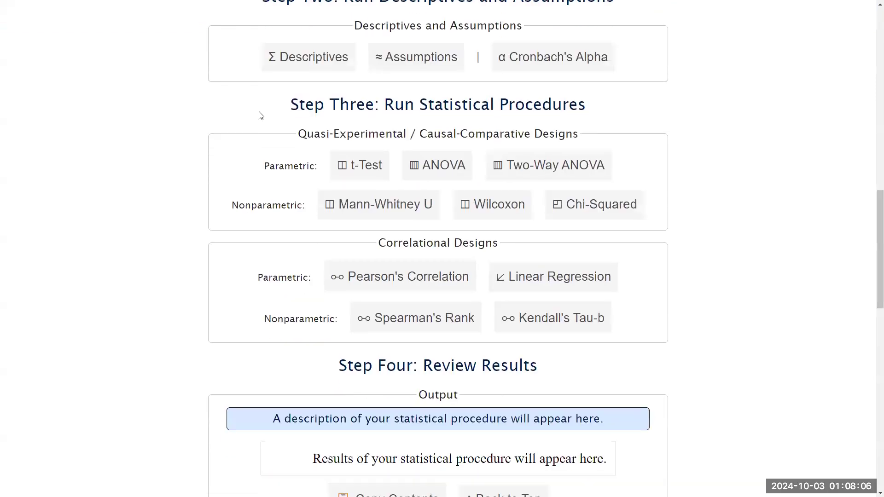
scroll(259, 116, up, 2)
click(321, 155)
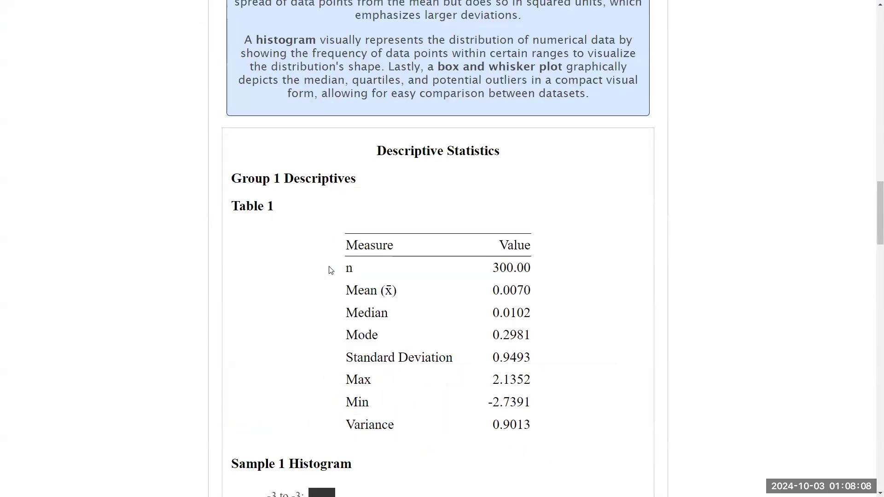
scroll(330, 270, down, 7)
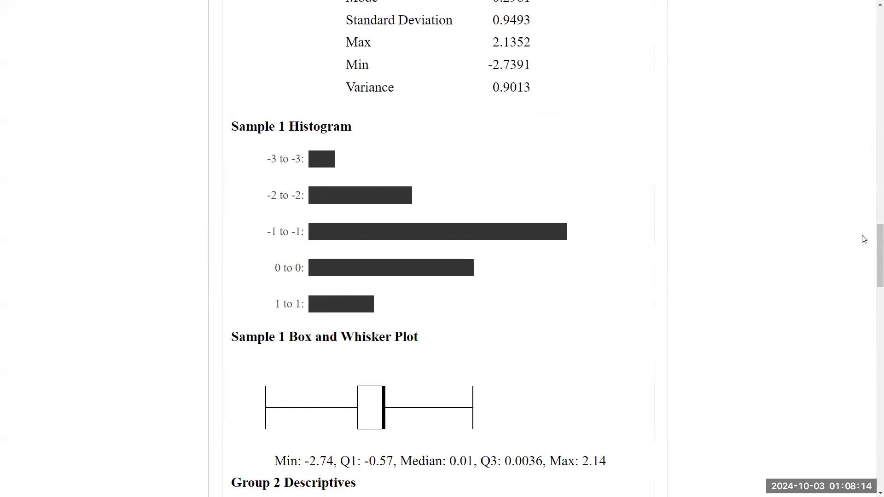
scroll(870, 289, down, 13)
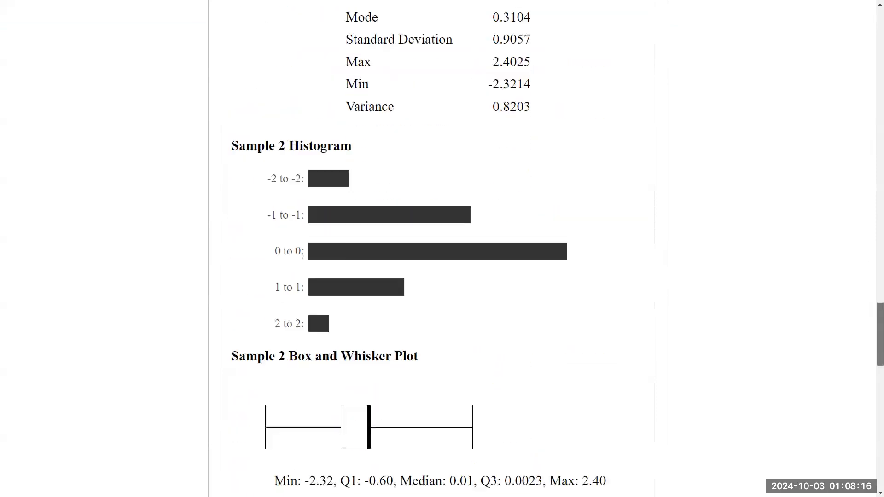
scroll(316, 302, up, 12)
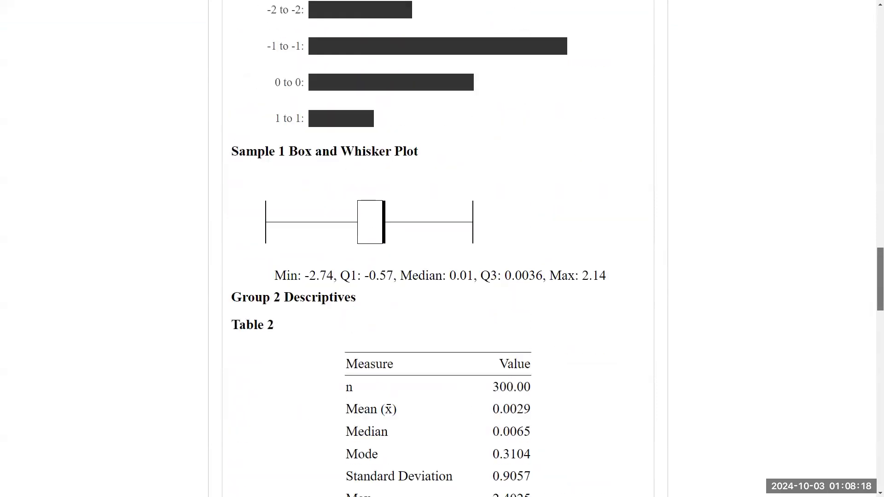
scroll(438, 249, up, 13)
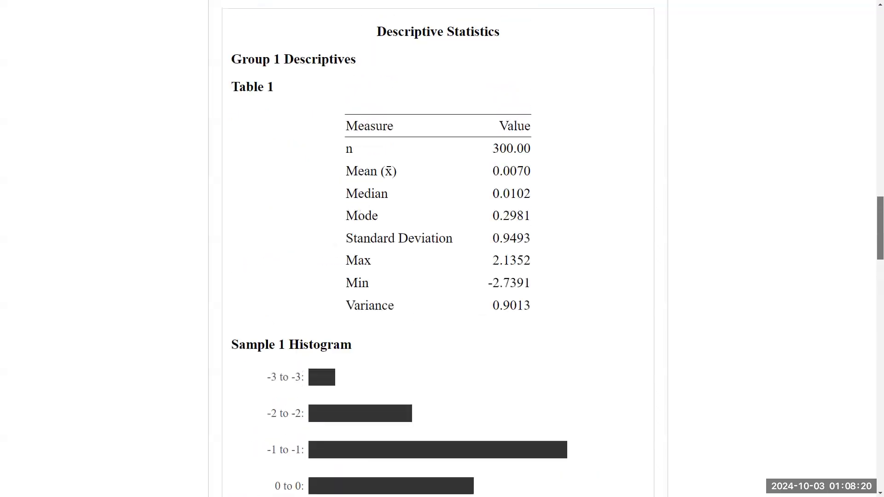
Step: Return to the input section, look through the generated Group 1 and Group 2 values, and recheck the Sample 1 histogram and box plot
scroll(871, 147, up, 6)
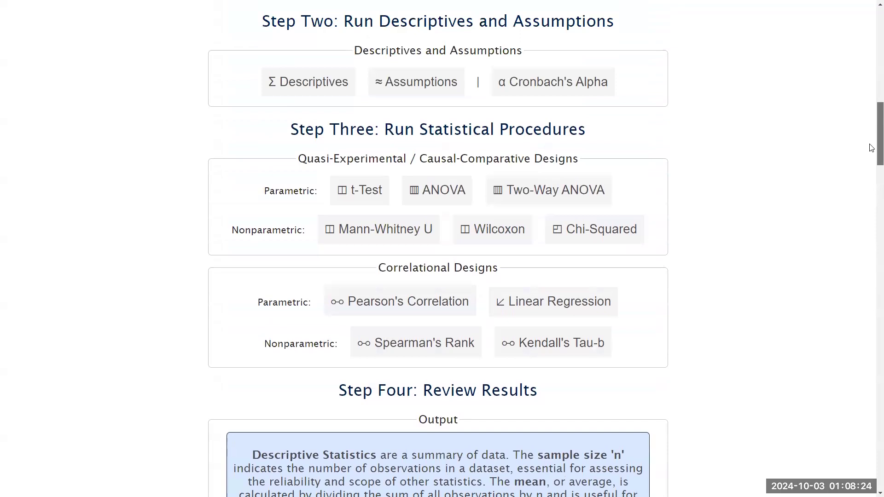
scroll(871, 147, up, 1)
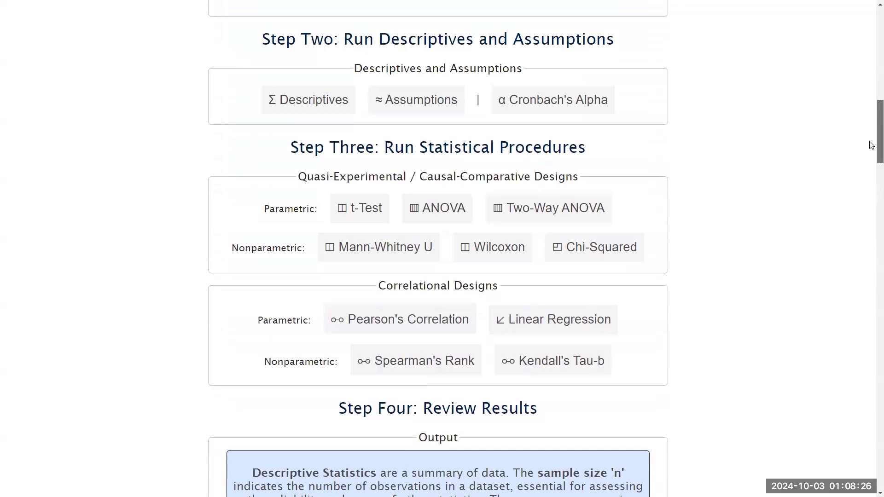
scroll(871, 146, up, 9)
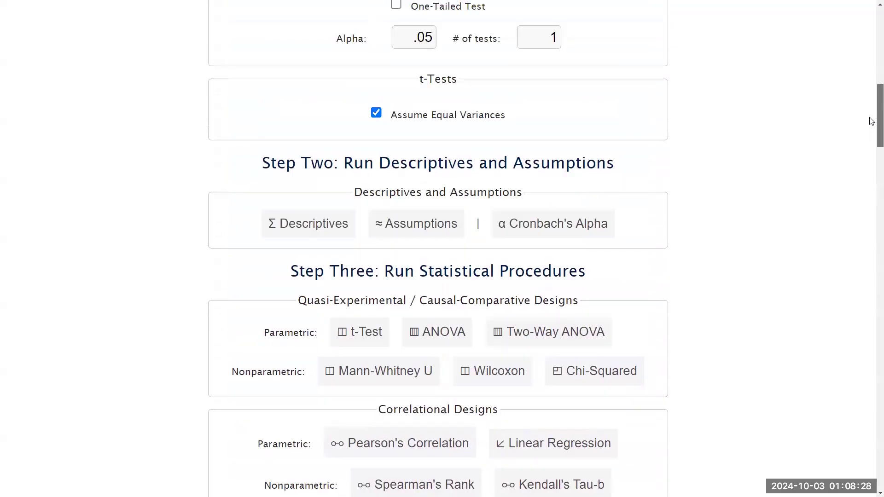
scroll(871, 89, up, 6)
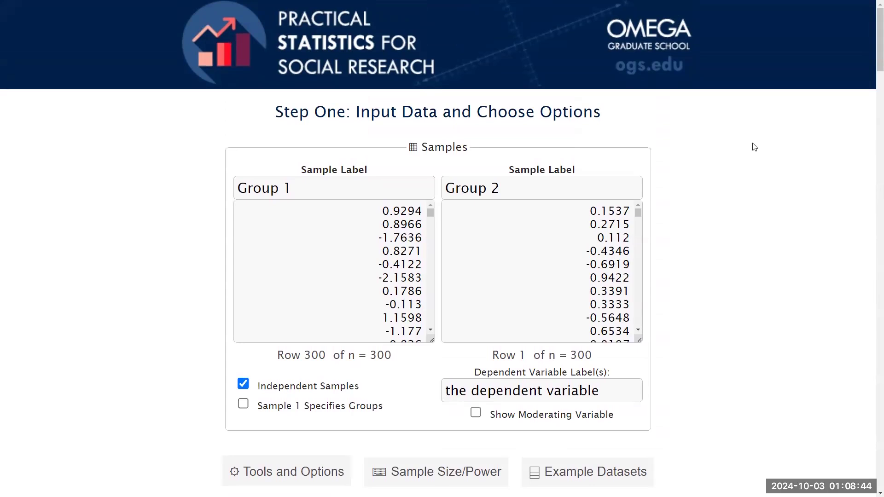
drag(430, 212, 433, 170)
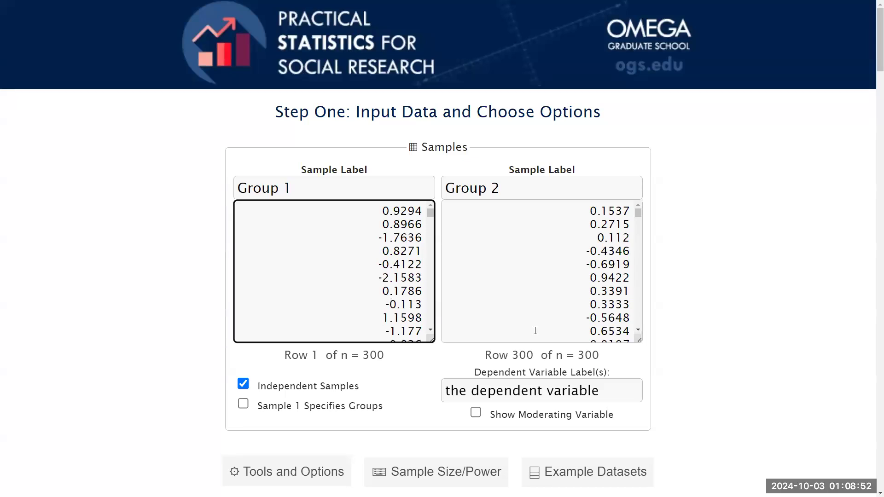
drag(638, 214, 479, 227)
click(429, 211)
click(430, 194)
click(773, 242)
drag(879, 65, 870, 70)
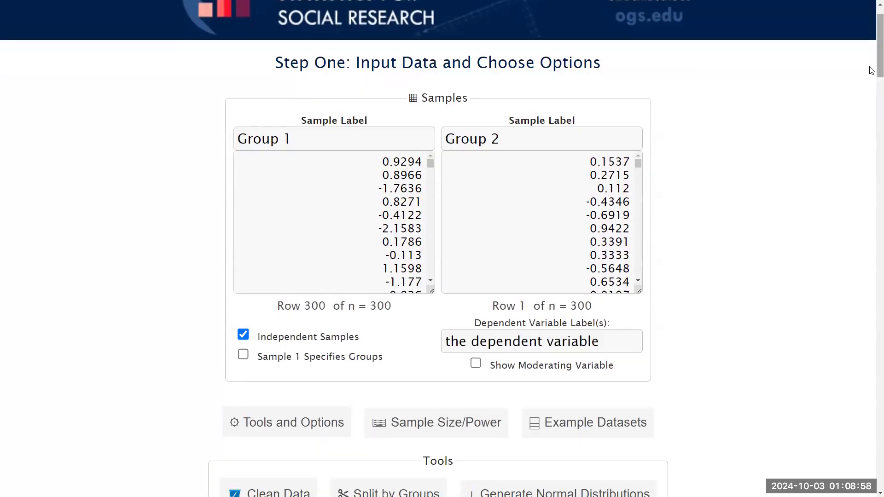
drag(871, 69, 872, 281)
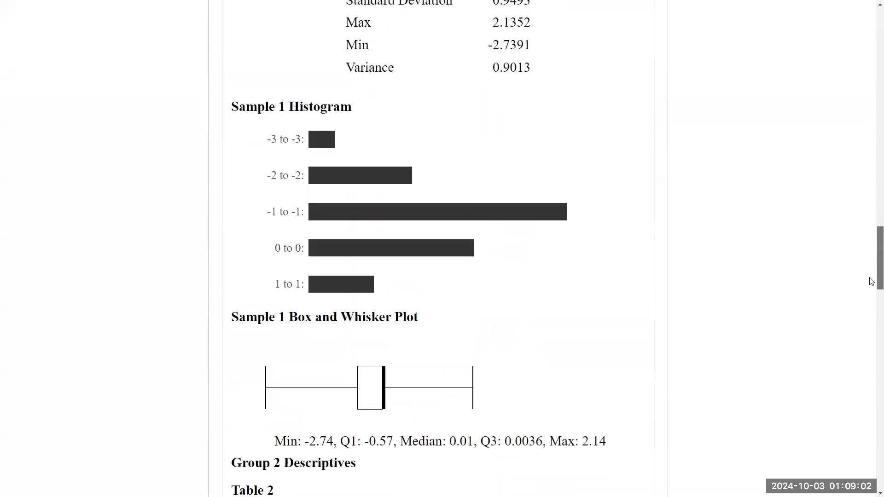
drag(871, 229, 869, 44)
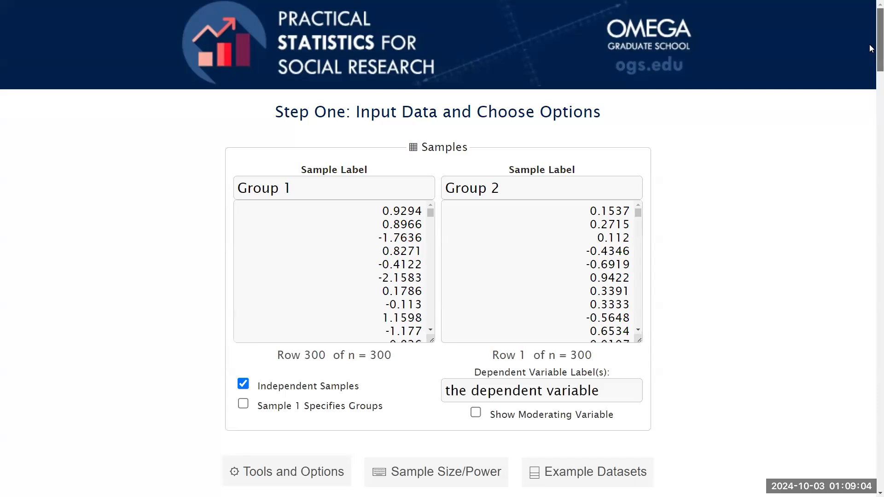
Step: Reload the page to clear the generated data and load the example "Independent t-Tests: Ethical Decision-Making"
key(F5)
scroll(541, 349, down, 3)
click(565, 328)
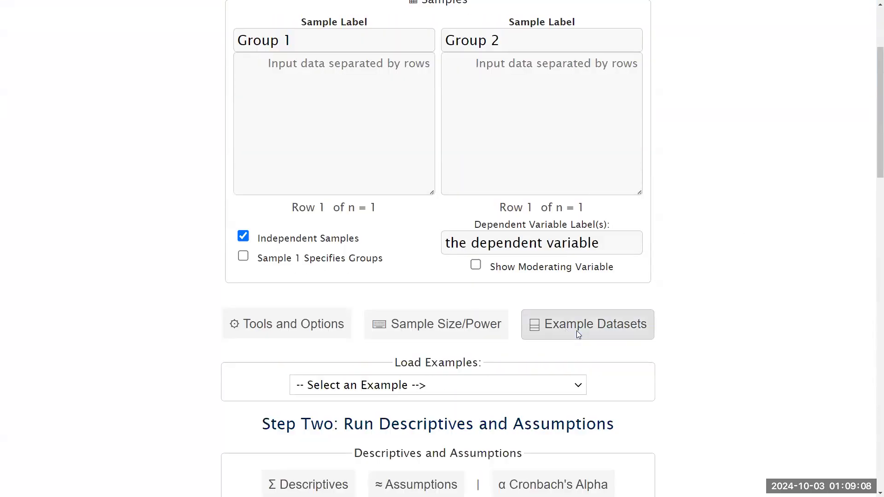
scroll(484, 308, down, 2)
click(473, 282)
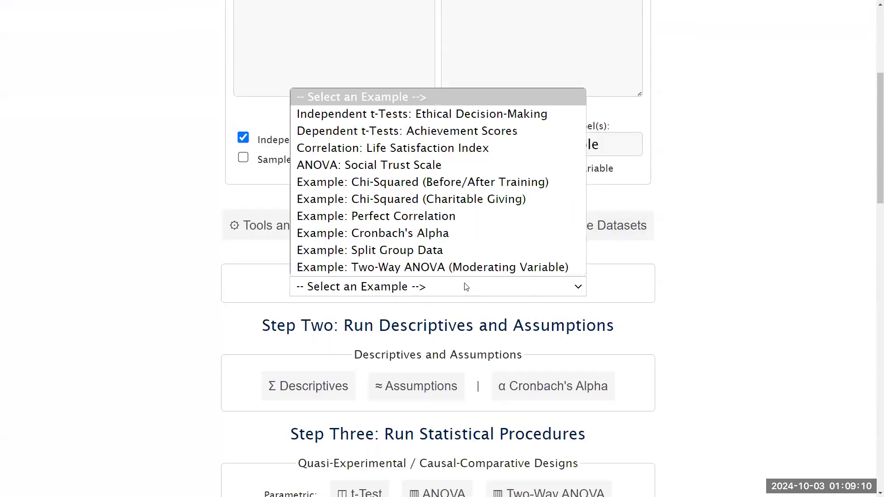
click(409, 114)
scroll(688, 253, up, 3)
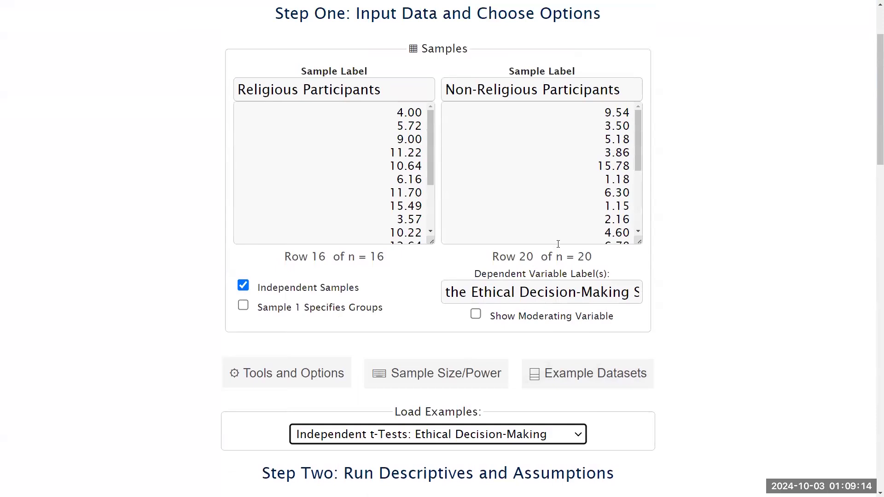
Step: Run the nonparametric Mann-Whitney U procedure on the religious and non-religious participant samples
scroll(869, 124, down, 8)
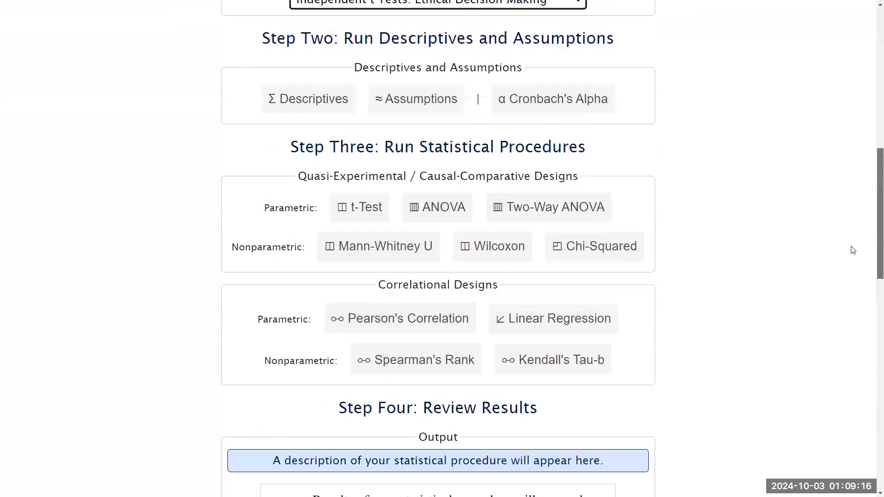
scroll(852, 250, down, 1)
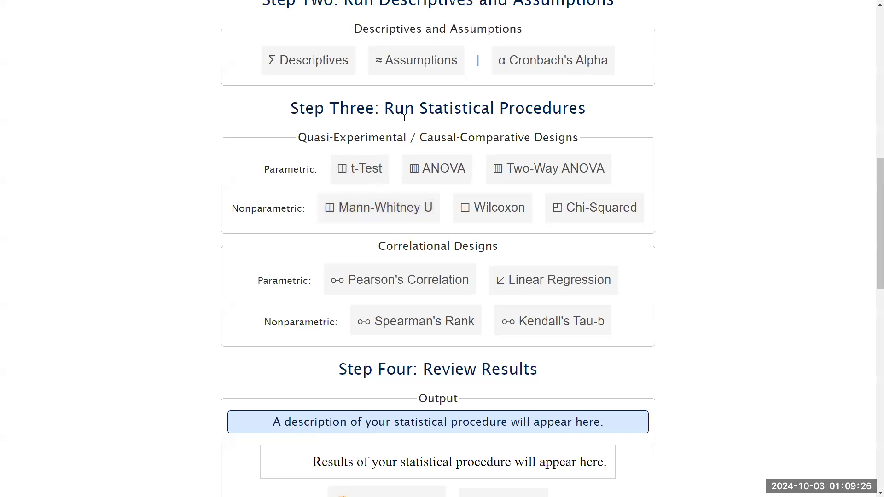
click(380, 214)
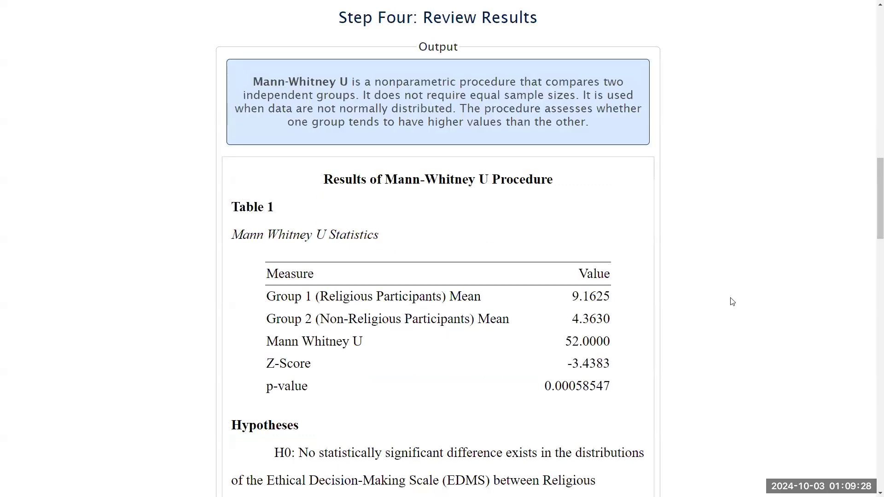
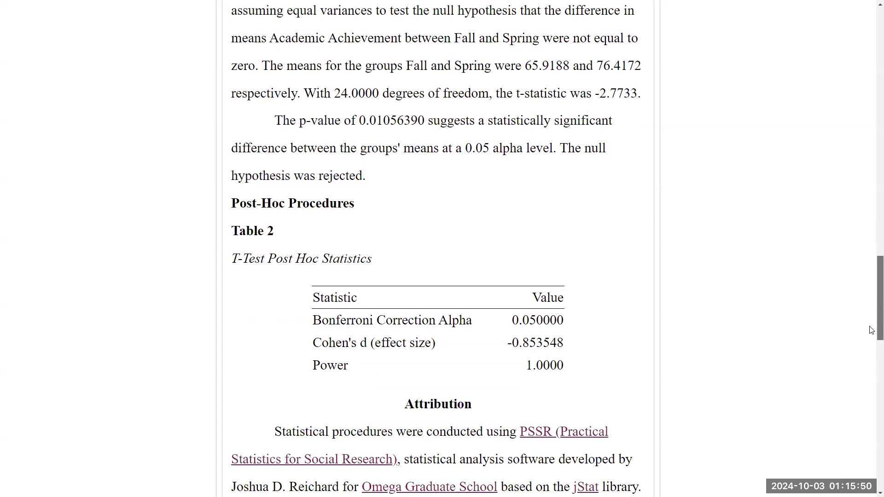
Step: Run the nonparametric Wilcoxon procedure on the Fall and Spring academic achievement scores and bring its results into view
drag(871, 330, 871, 159)
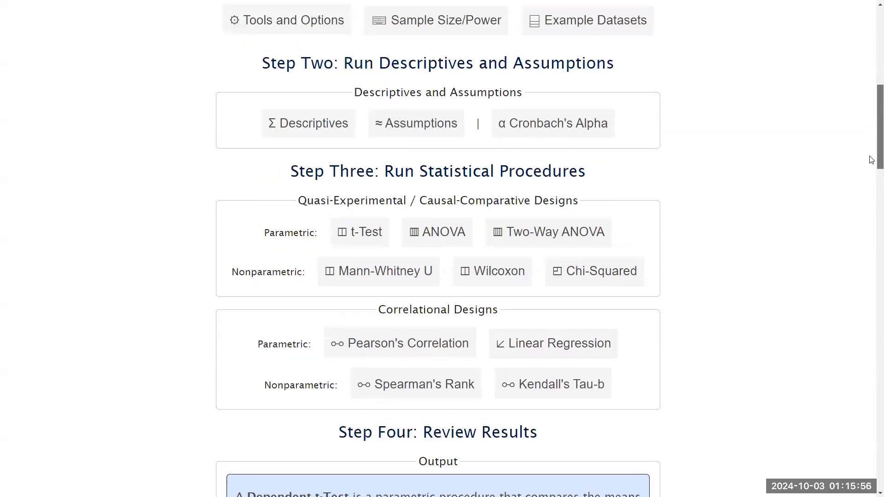
click(479, 278)
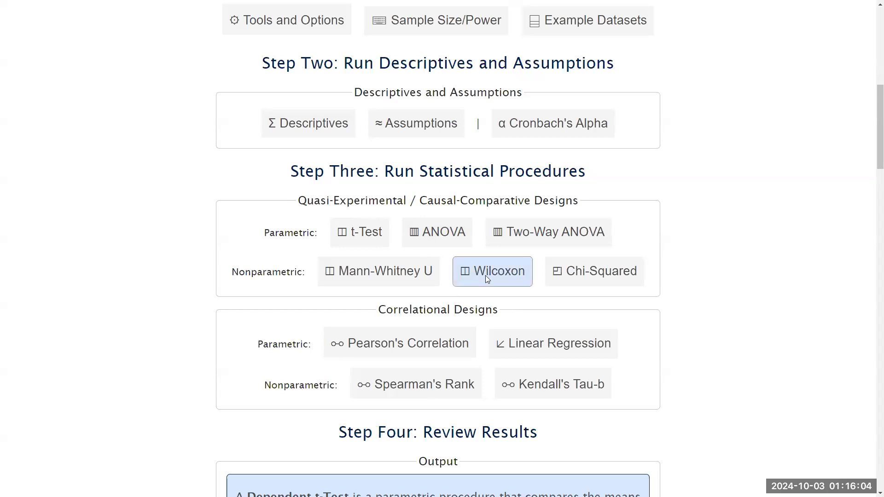
drag(878, 197, 878, 200)
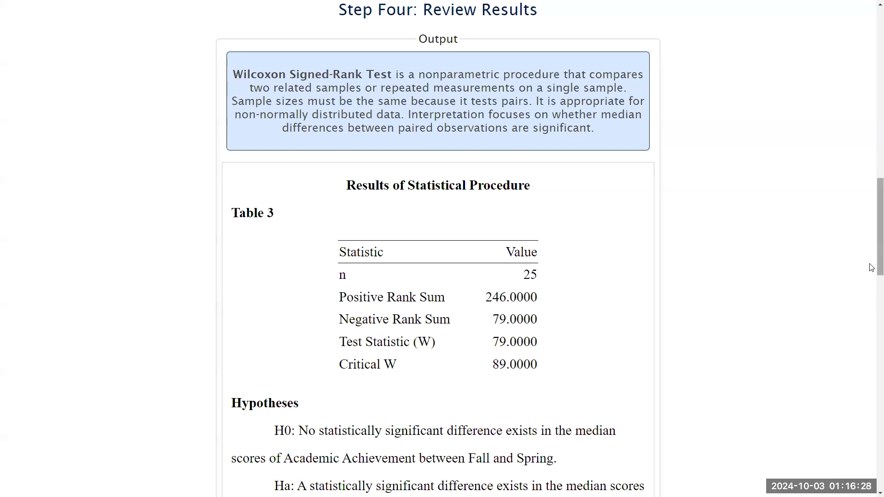
Step: Review the Wilcoxon results, from the rank sums and critical value through the hypotheses, findings, attribution and reference
scroll(871, 271, down, 1)
scroll(871, 271, down, 5)
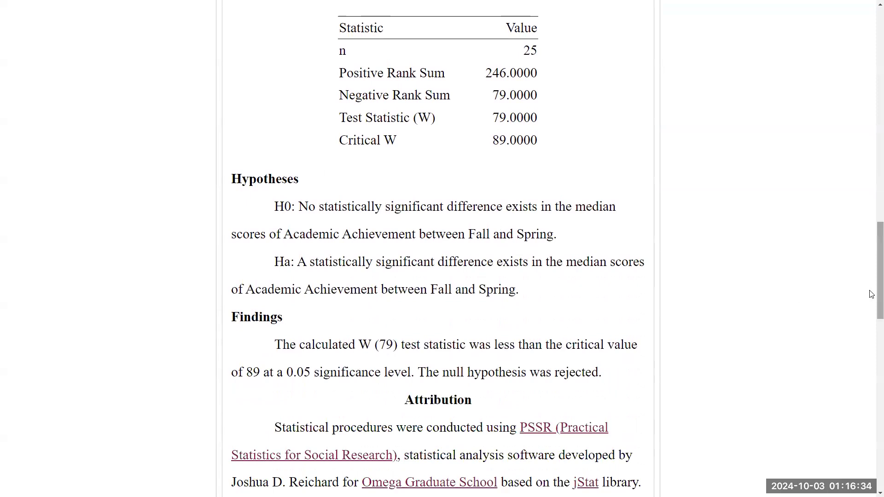
mouse_move(869, 291)
mouse_down()
mouse_move(879, 339)
mouse_move(879, 304)
mouse_up()
scroll(531, 423, down, 6)
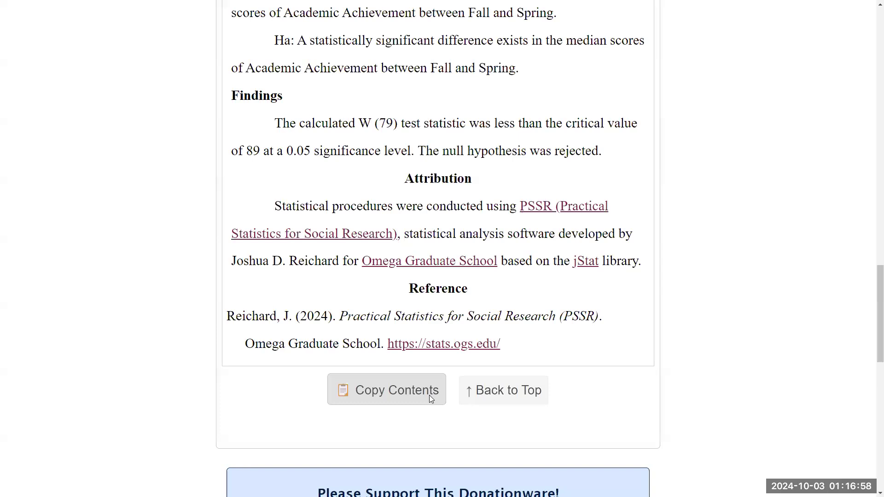
scroll(434, 215, up, 6)
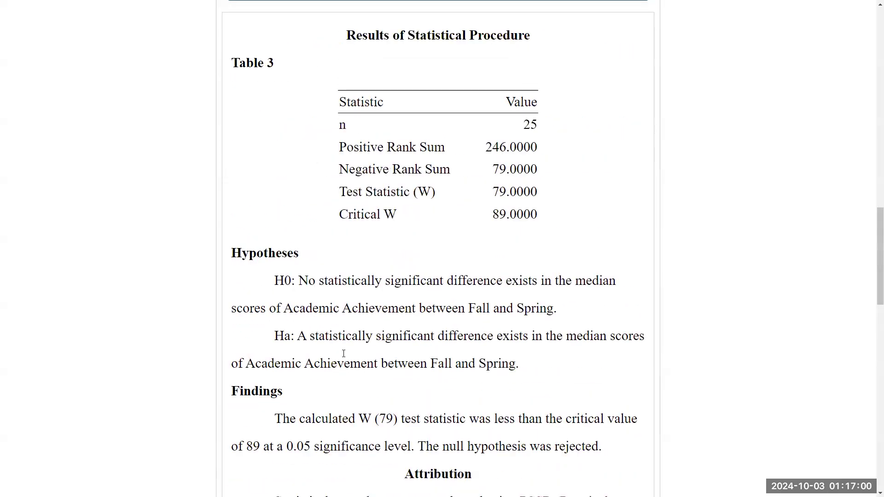
scroll(371, 216, up, 2)
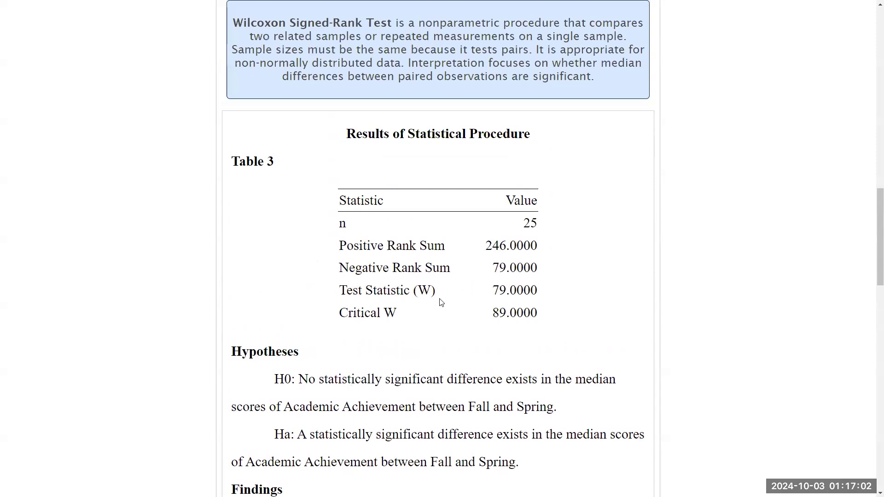
scroll(440, 302, down, 10)
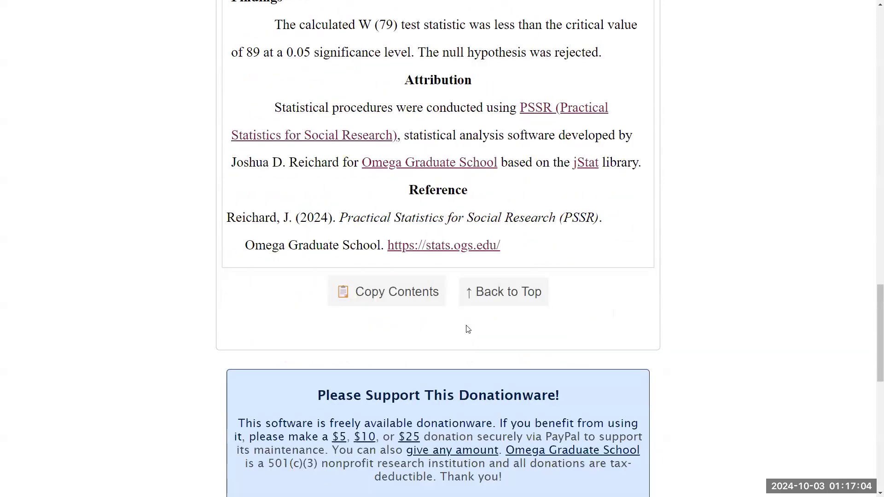
Step: Return to the data input section and load the example dataset "Correlation: Life Satisfaction Index"
click(497, 301)
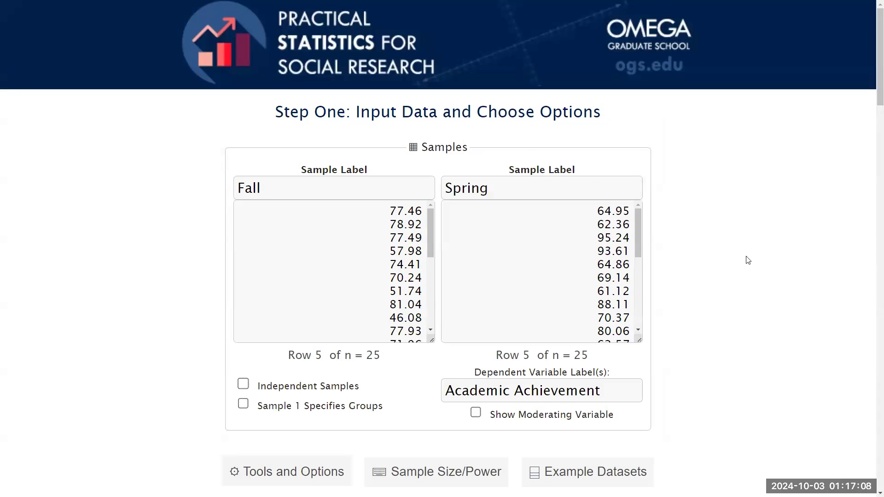
drag(879, 99, 871, 157)
scroll(851, 166, up, 3)
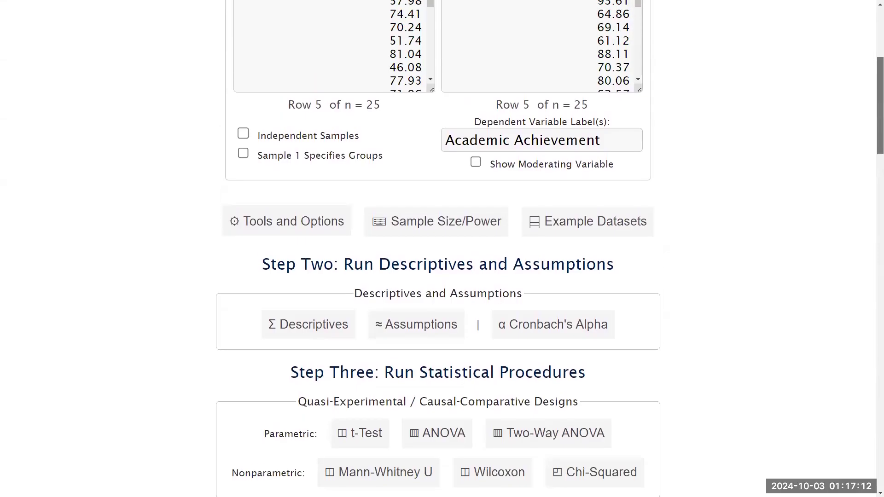
click(627, 280)
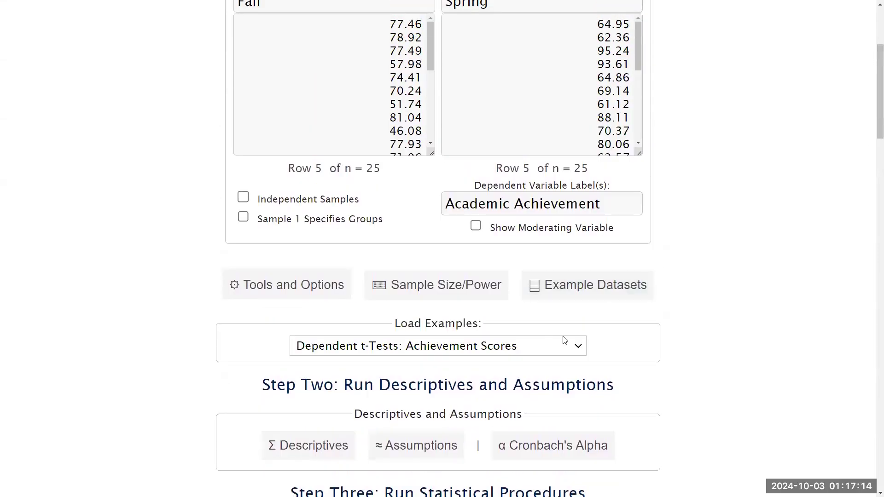
click(568, 349)
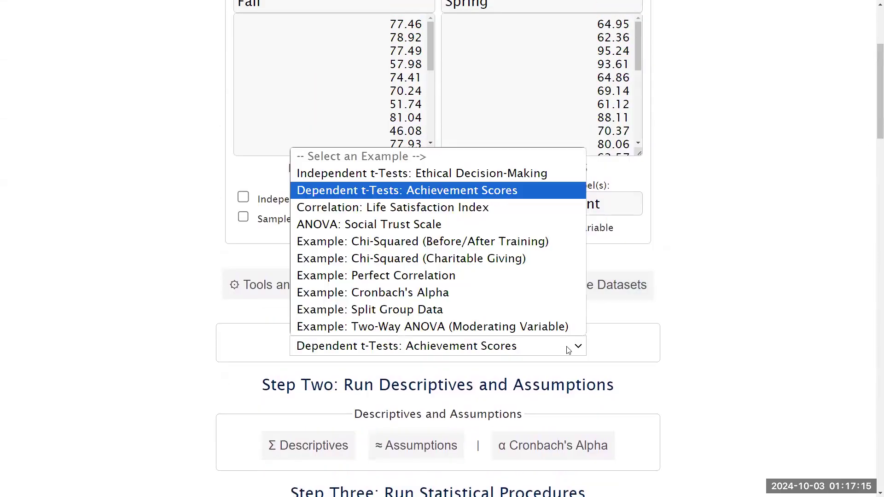
click(440, 210)
scroll(699, 288, up, 5)
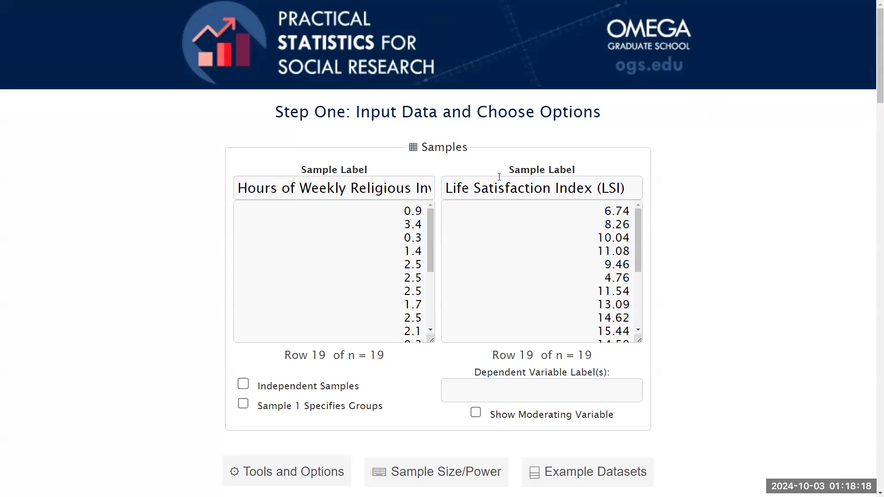
Step: Read the full sample labels for weekly religious involvement hours and the Life Satisfaction Index (LSI)
mouse_move(432, 229)
mouse_down()
mouse_move(437, 305)
mouse_move(428, 214)
mouse_up()
drag(240, 188, 462, 189)
click(418, 187)
drag(396, 186, 210, 184)
click(276, 190)
drag(446, 188, 624, 189)
click(626, 189)
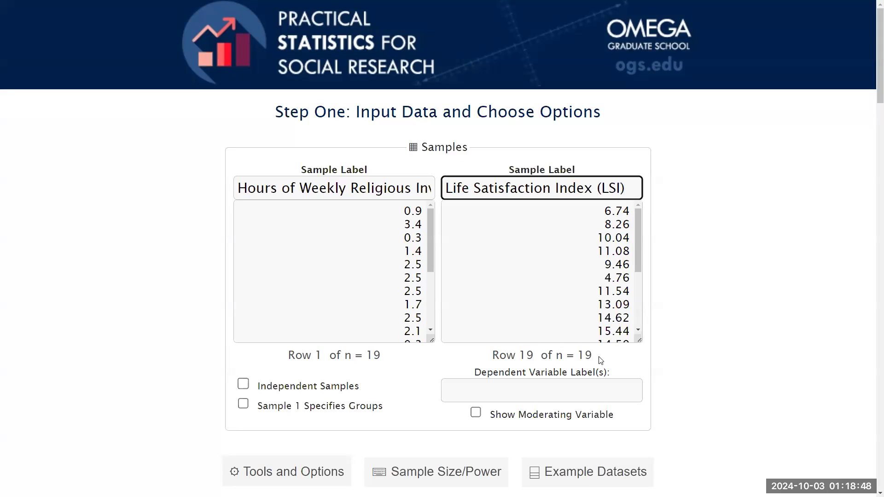
Step: Compare the paired values of both samples in the first and second rows
drag(391, 207, 423, 212)
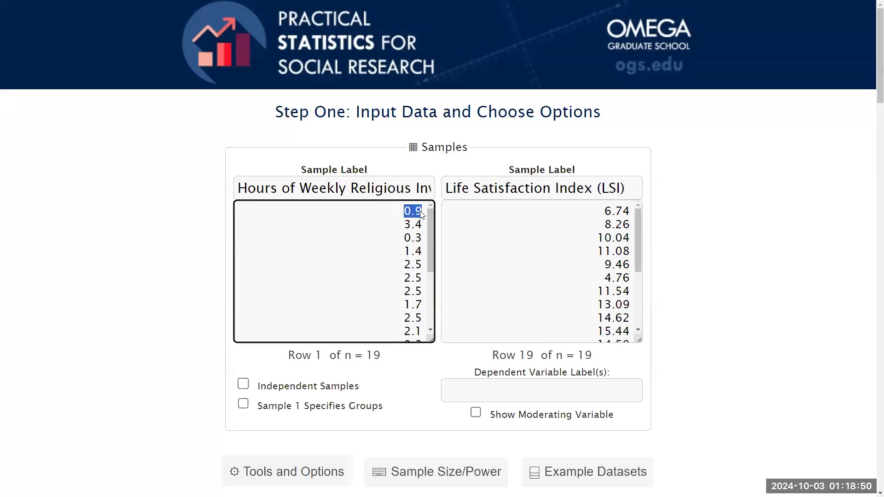
drag(631, 212, 572, 213)
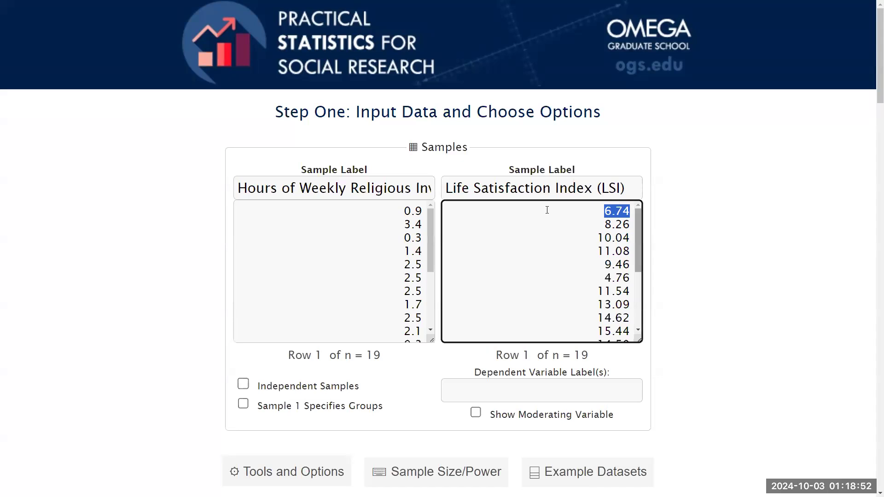
click(430, 212)
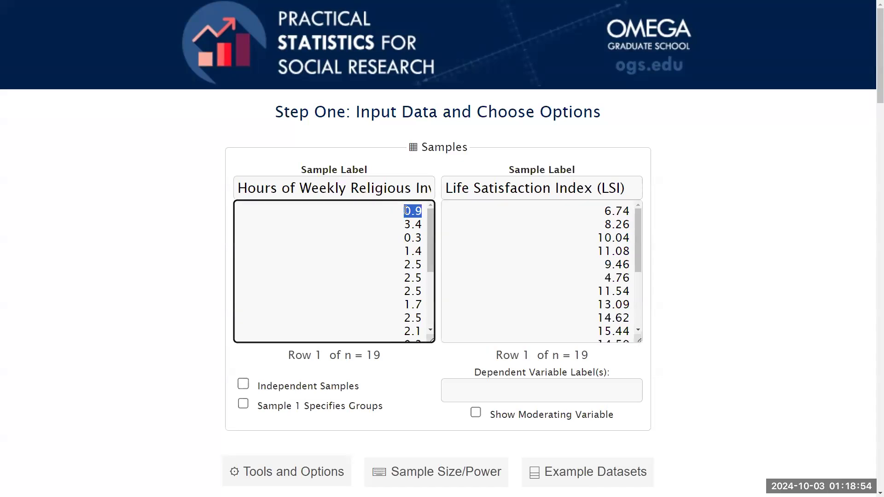
click(404, 210)
double_click(415, 211)
click(580, 215)
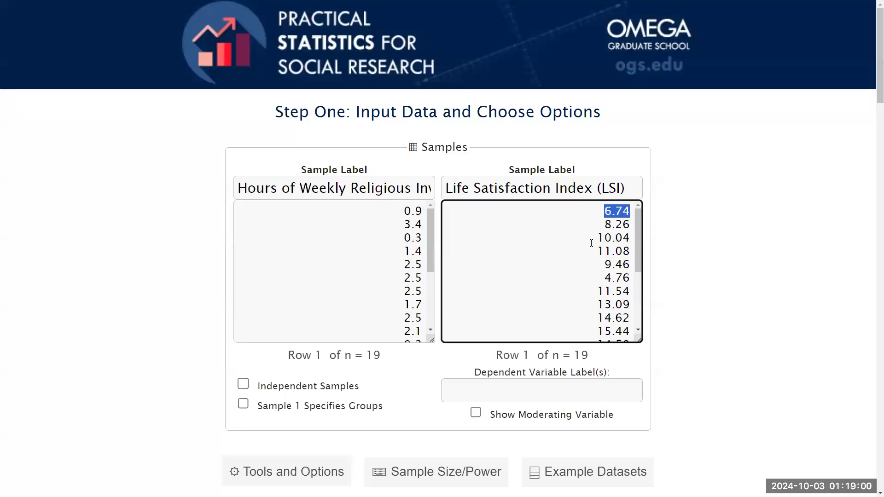
drag(400, 226, 422, 227)
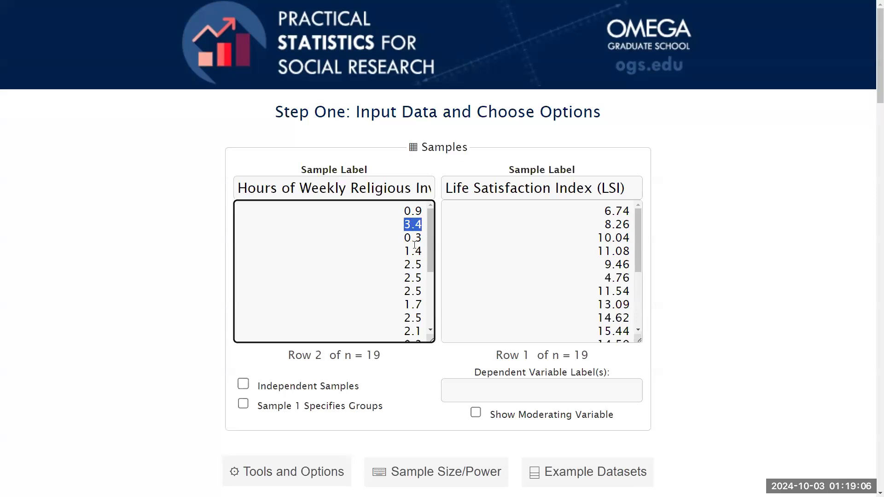
drag(598, 226, 629, 226)
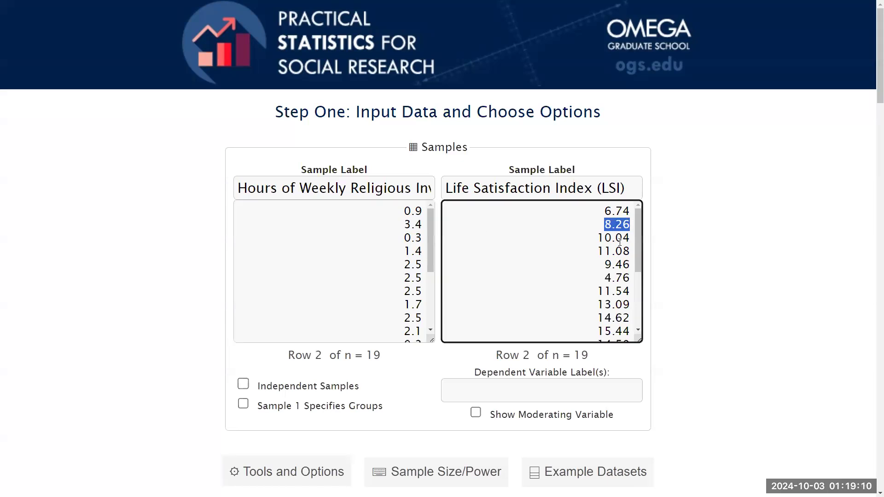
Step: Look through the remaining values of both samples and check that their rows correspond to each other
drag(430, 232, 414, 272)
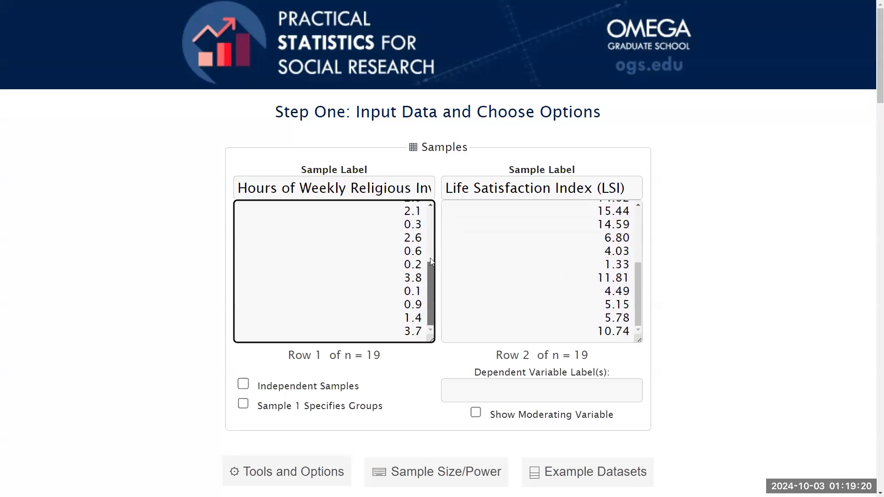
scroll(470, 264, up, 3)
click(390, 223)
click(594, 237)
key(Down)
key(Down)
key(Down)
key(Down)
click(374, 304)
key(Down)
drag(640, 250, 495, 202)
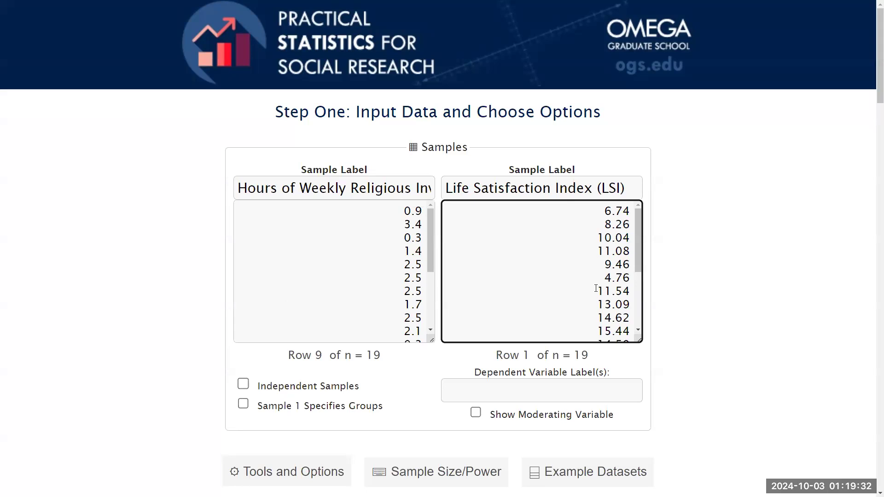
click(750, 312)
Step: Run Descriptives on both variables and review their measures, histograms and box plots
scroll(691, 363, down, 5)
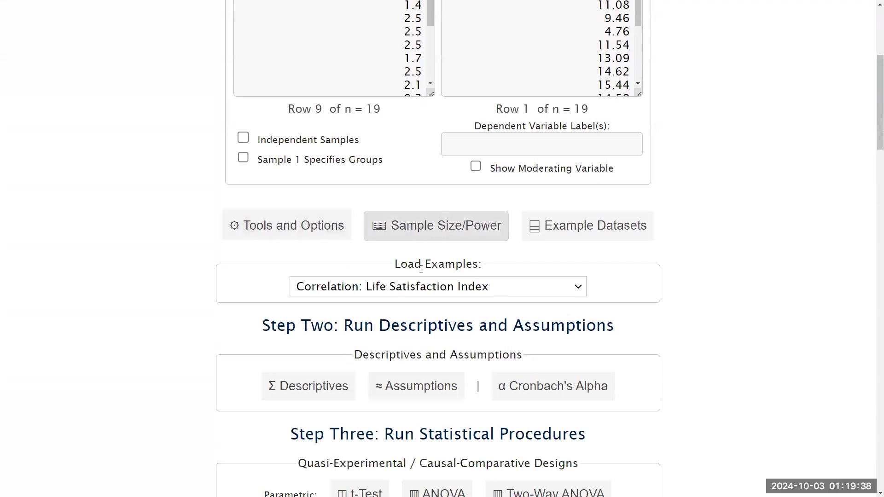
scroll(413, 373, down, 2)
scroll(413, 373, down, 1)
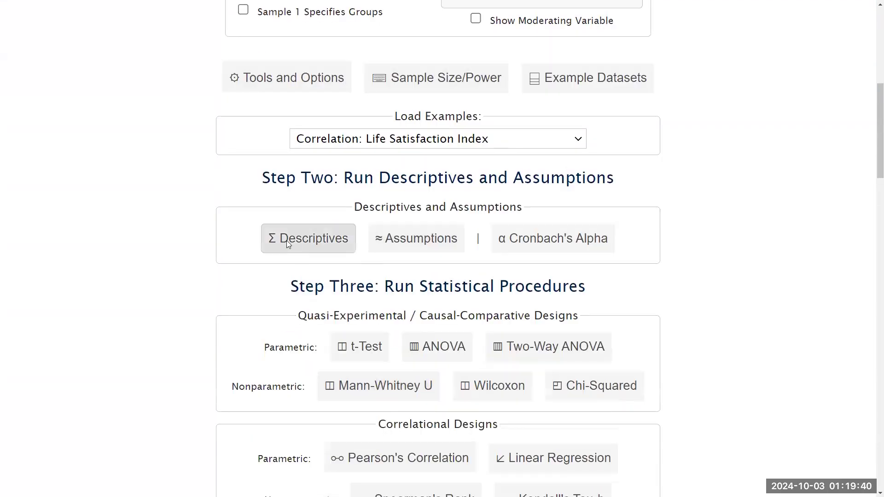
click(341, 246)
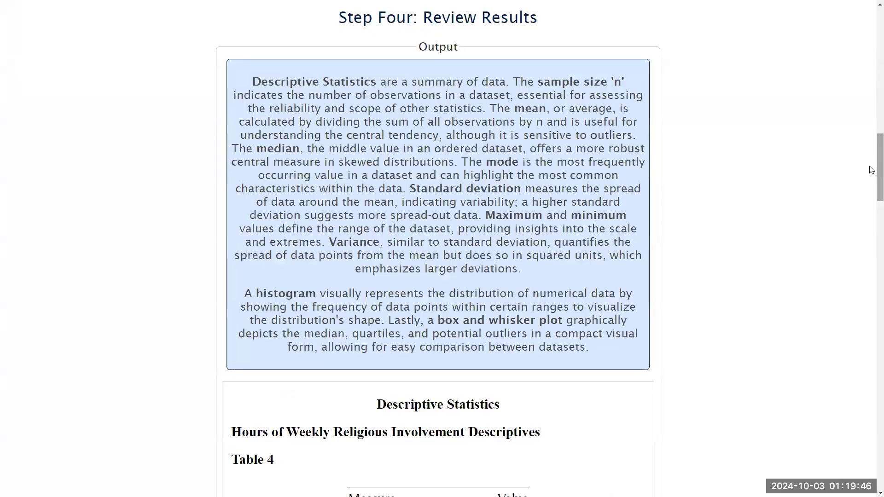
scroll(872, 170, down, 6)
scroll(872, 221, down, 7)
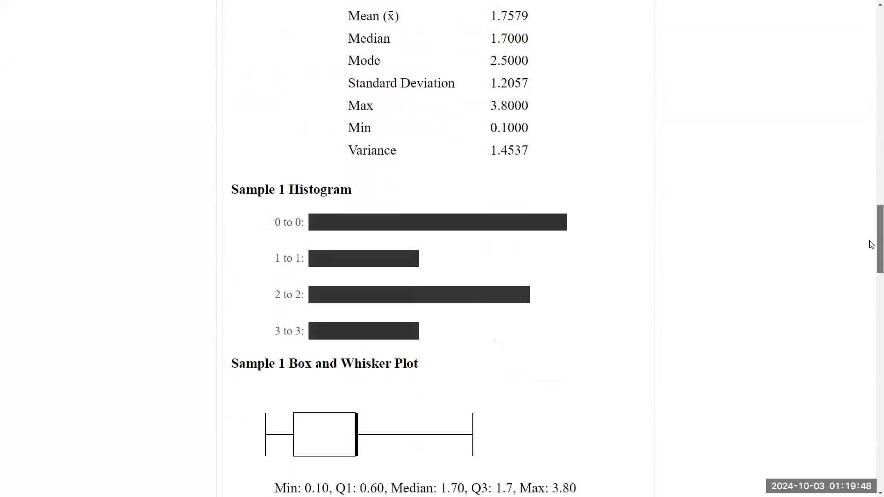
scroll(871, 258, down, 8)
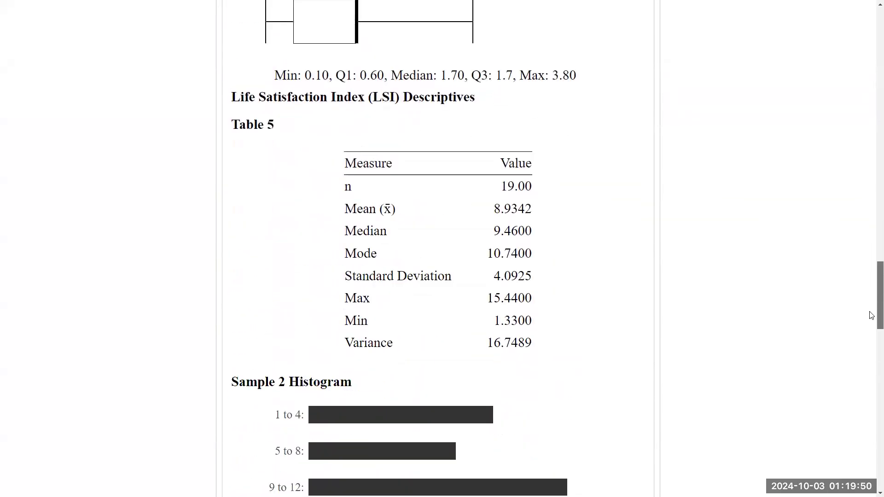
scroll(871, 272, up, 20)
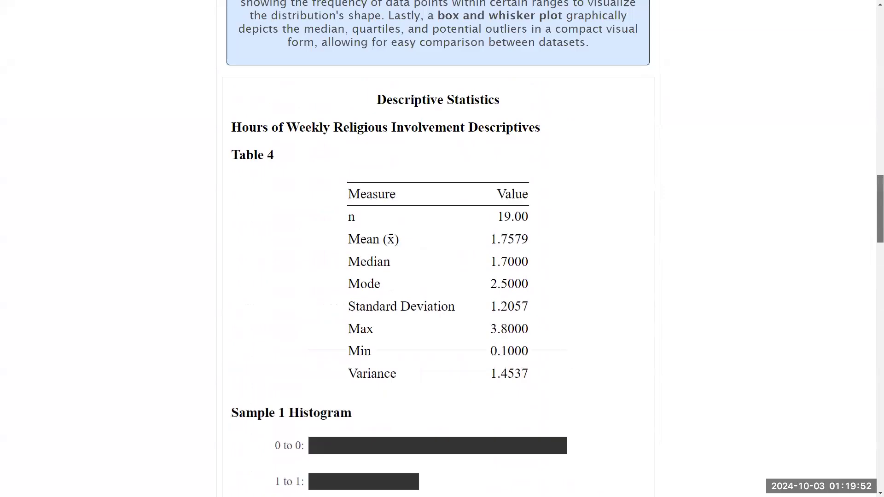
Step: Run Pearson's Correlation between weekly religious involvement hours and the Life Satisfaction Index, and bring its results table into view
scroll(838, 123, up, 5)
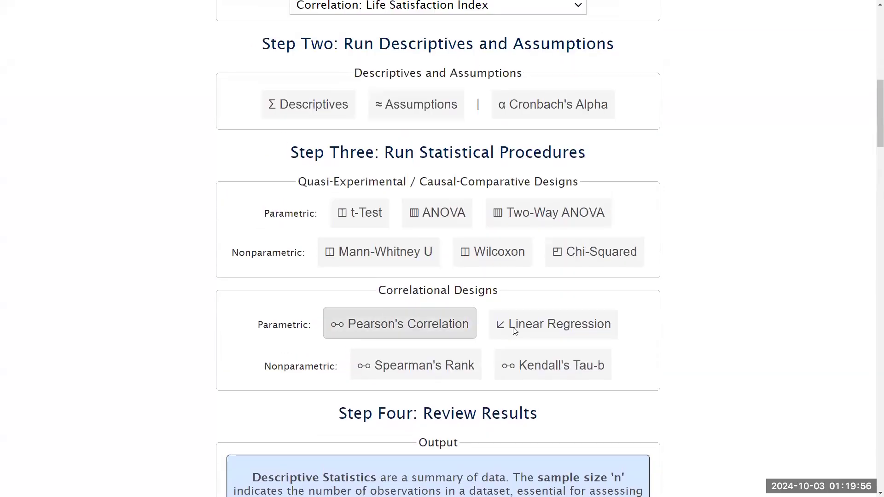
click(387, 377)
click(390, 328)
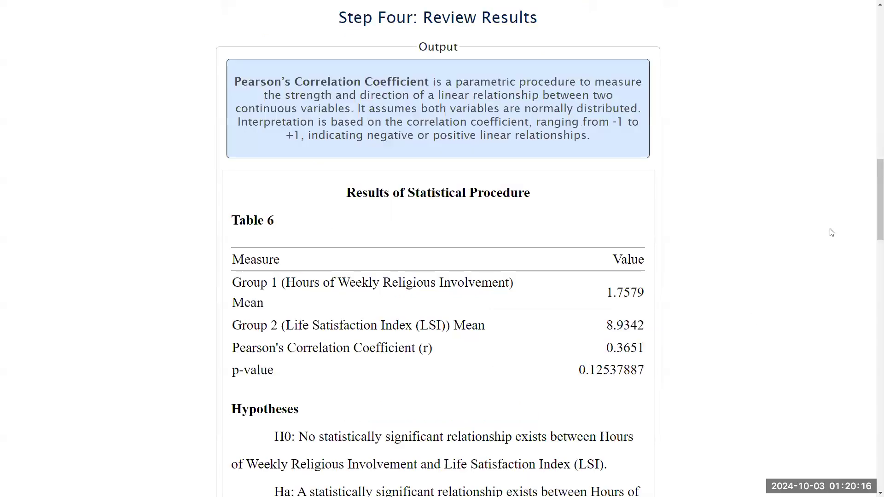
drag(876, 197, 872, 215)
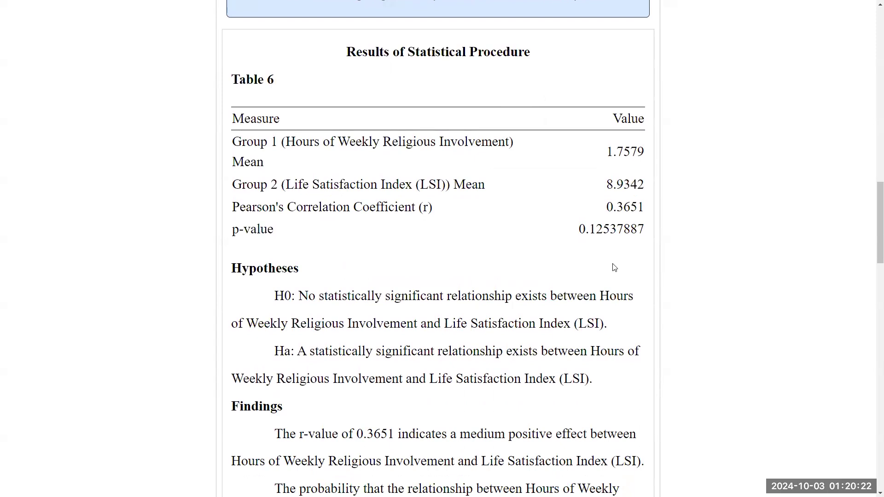
Step: Examine the Pearson's Correlation p-value, hypotheses, findings and scatterplot
drag(579, 232, 641, 234)
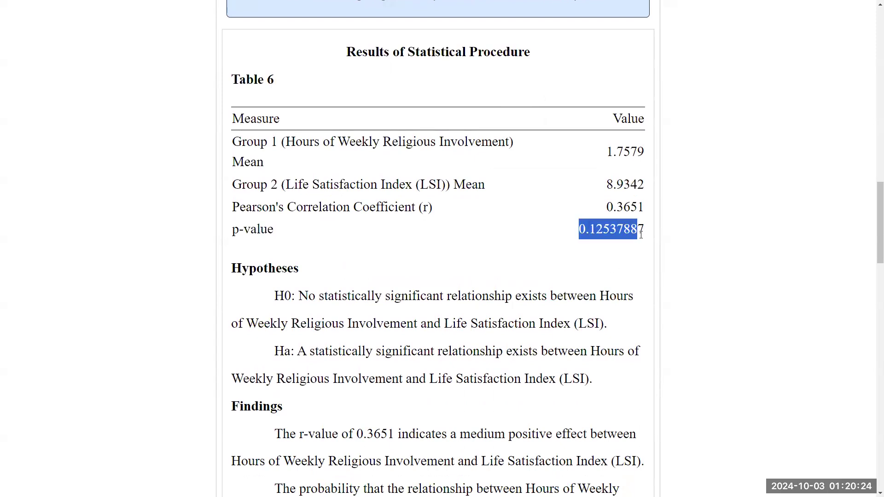
click(640, 234)
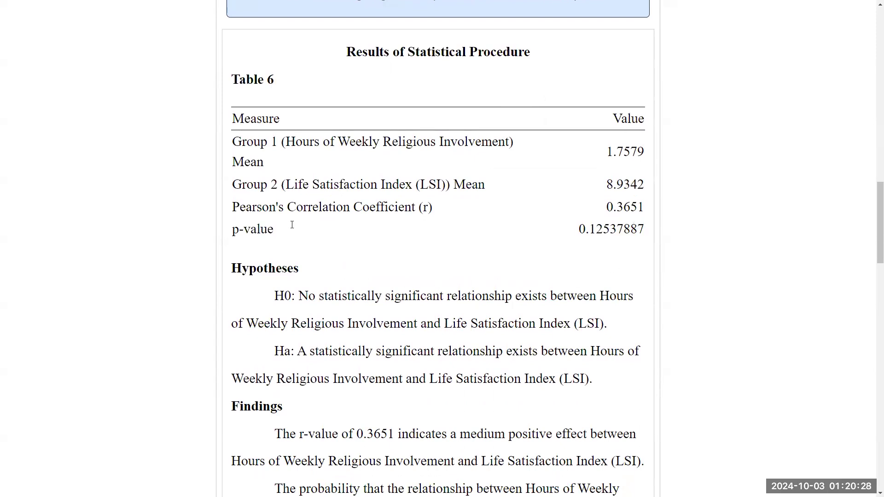
scroll(320, 316, down, 1)
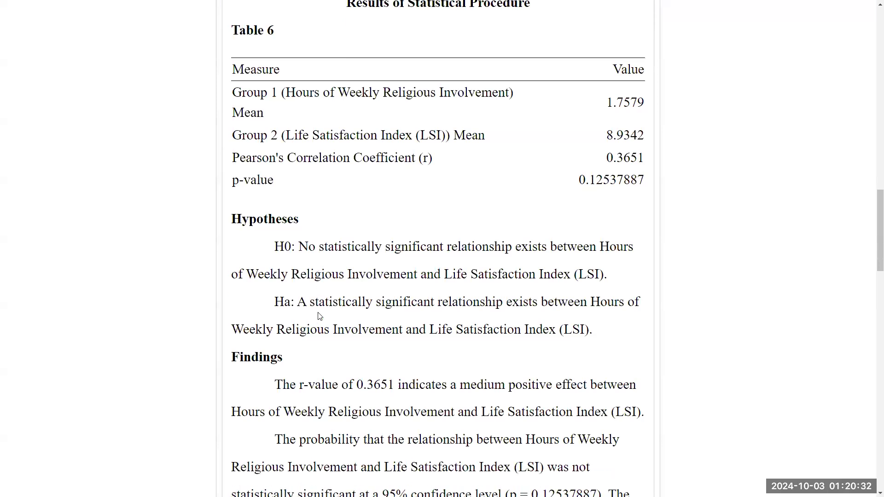
drag(870, 256, 870, 282)
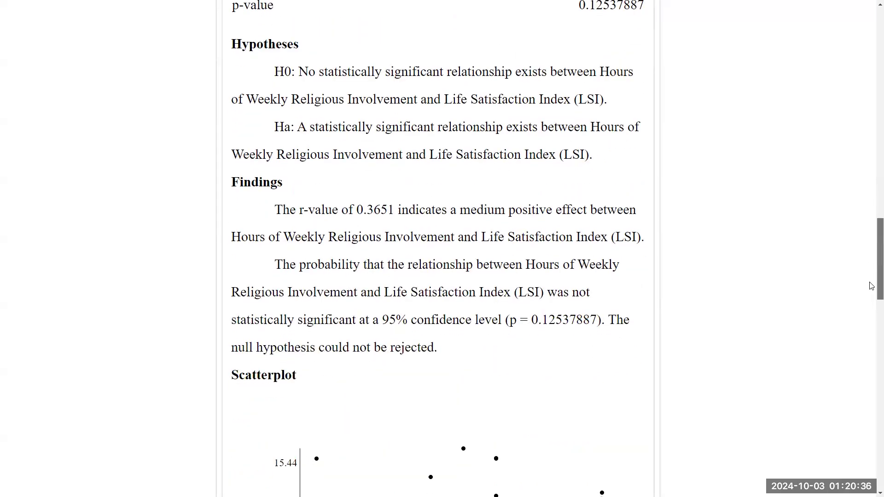
scroll(783, 257, up, 4)
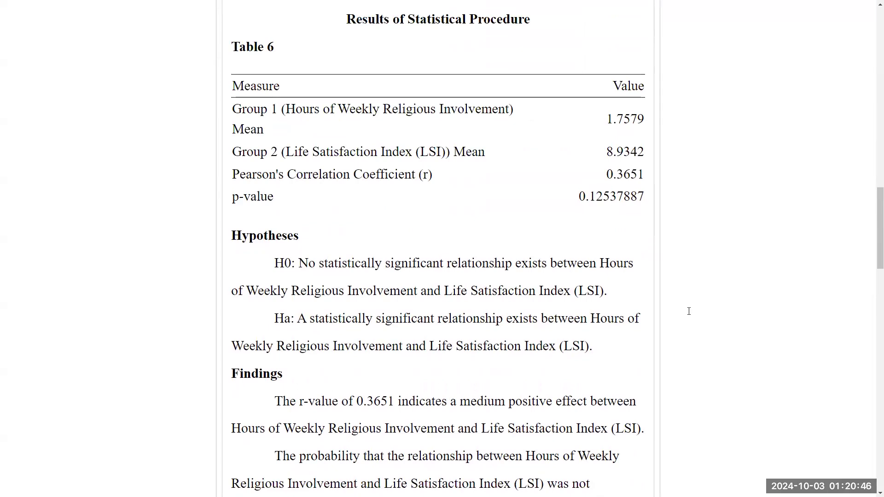
scroll(436, 148, down, 9)
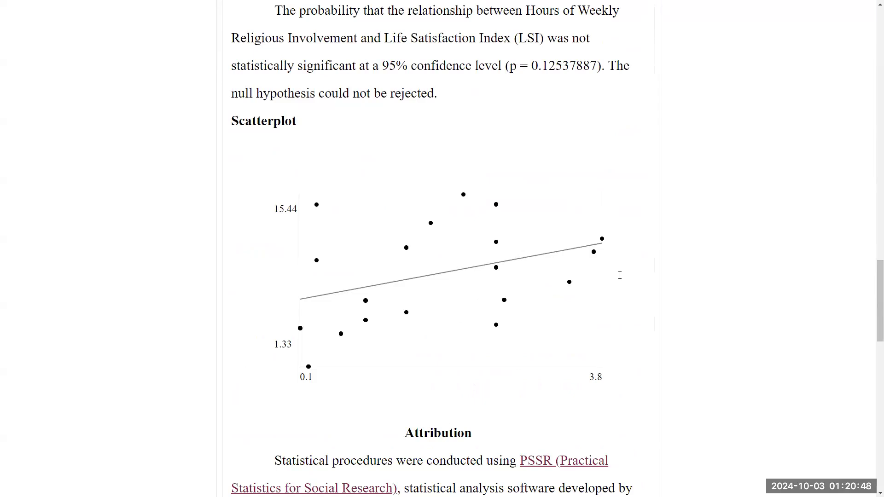
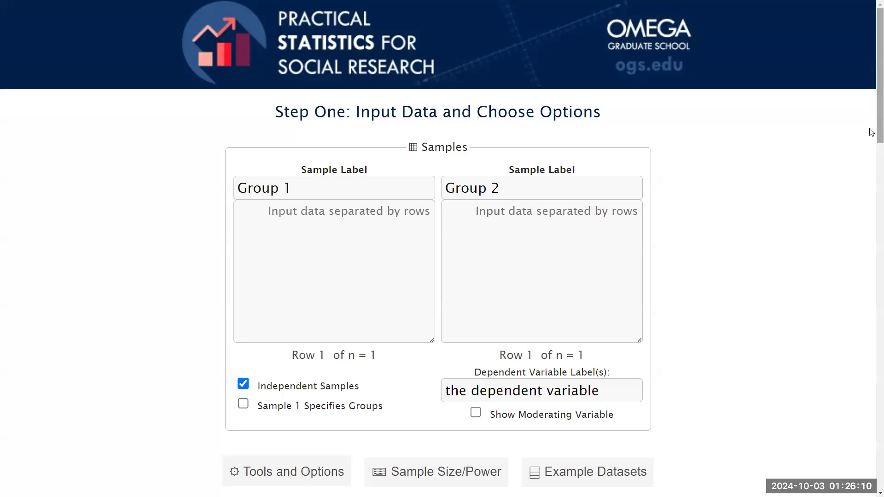
Step: Load the "ANOVA: Social Trust Scale" example dataset and bring its samples into view
scroll(872, 132, down, 7)
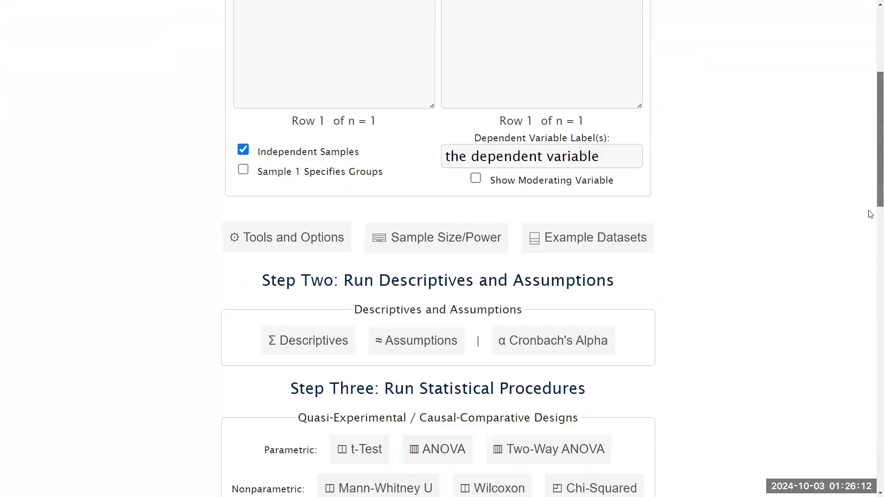
click(592, 165)
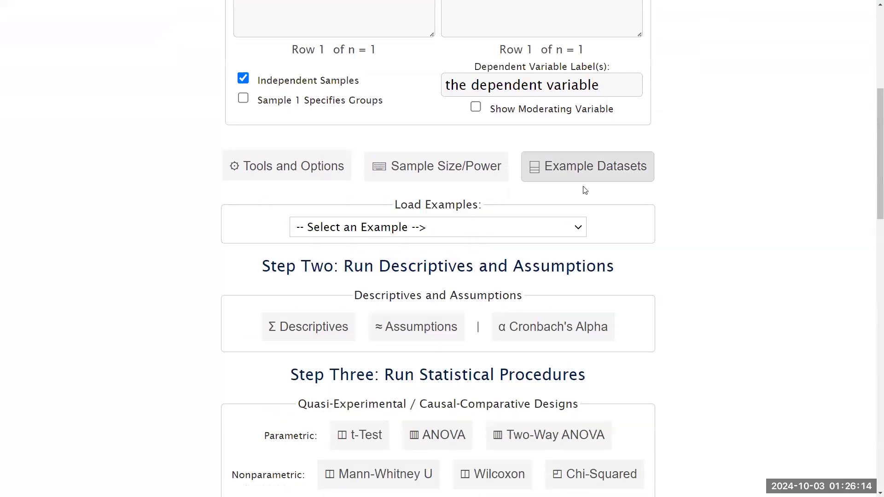
click(567, 227)
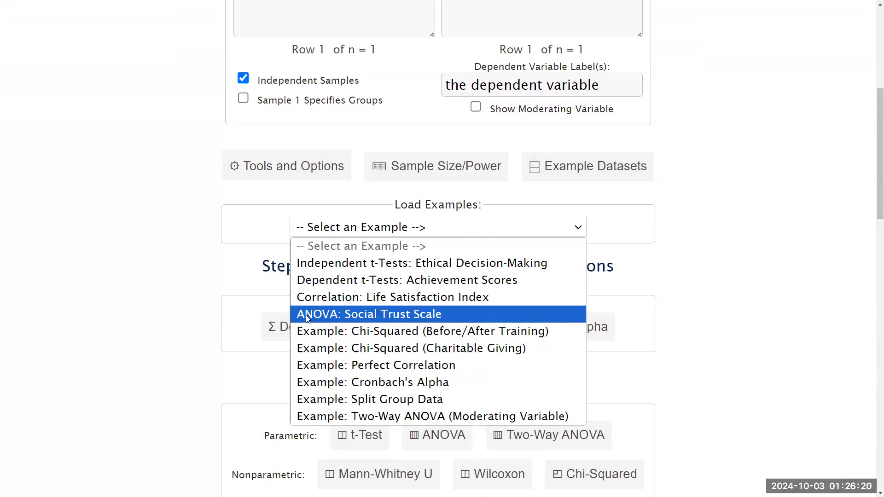
click(324, 314)
scroll(665, 262, up, 4)
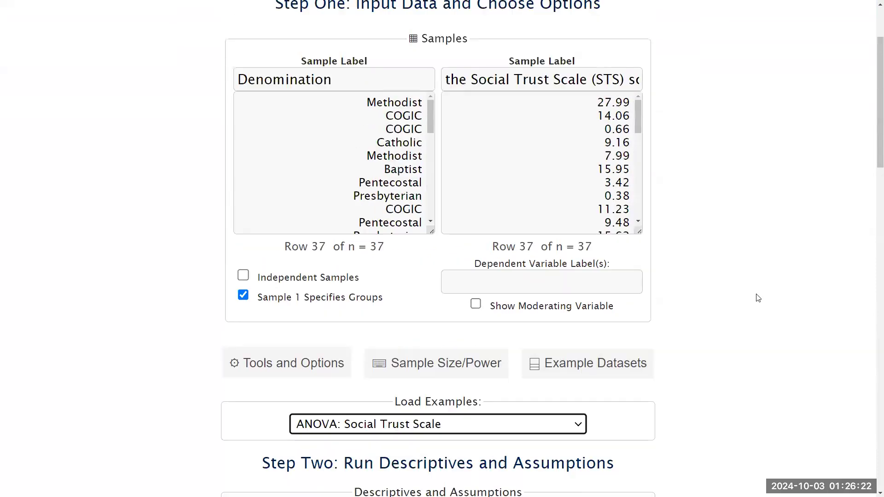
scroll(730, 239, up, 1)
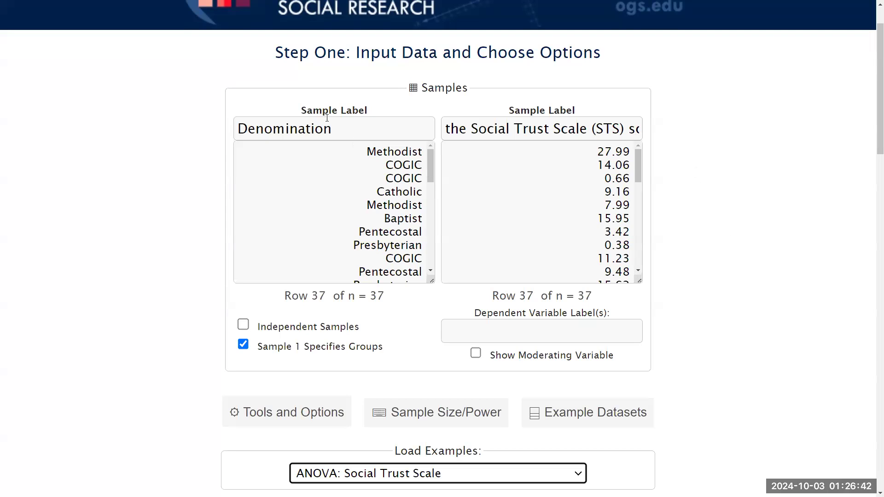
scroll(327, 117, up, 1)
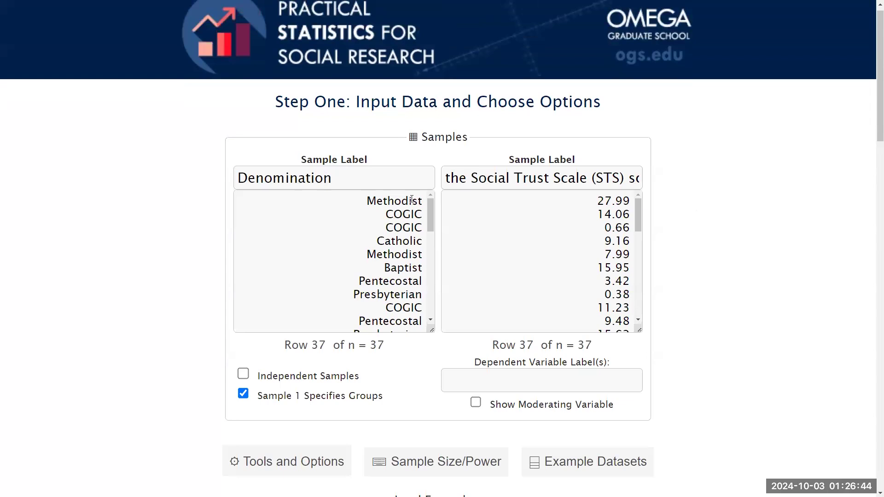
Step: Look through the Denomination sample's label and its first eight group entries row by row
drag(431, 205, 438, 188)
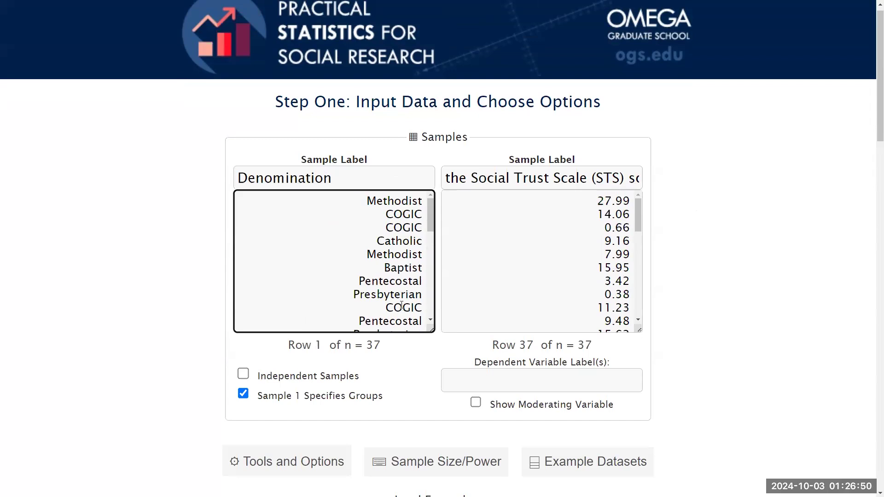
click(344, 181)
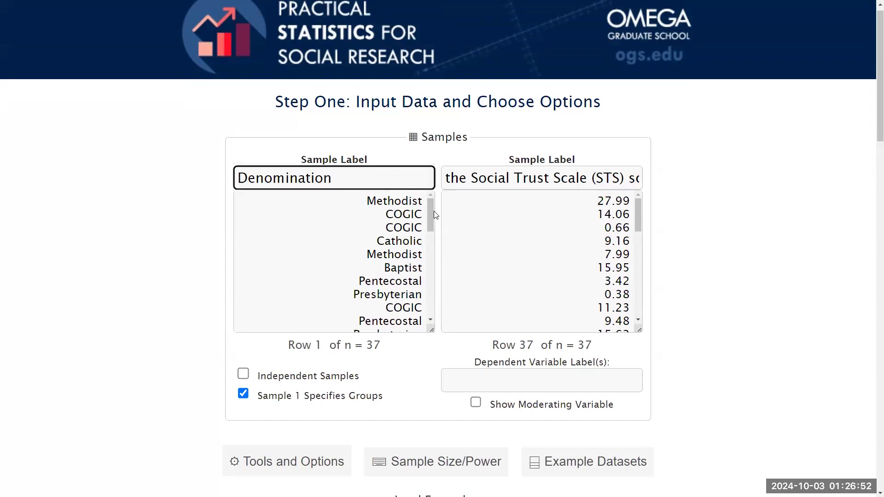
click(416, 204)
click(412, 215)
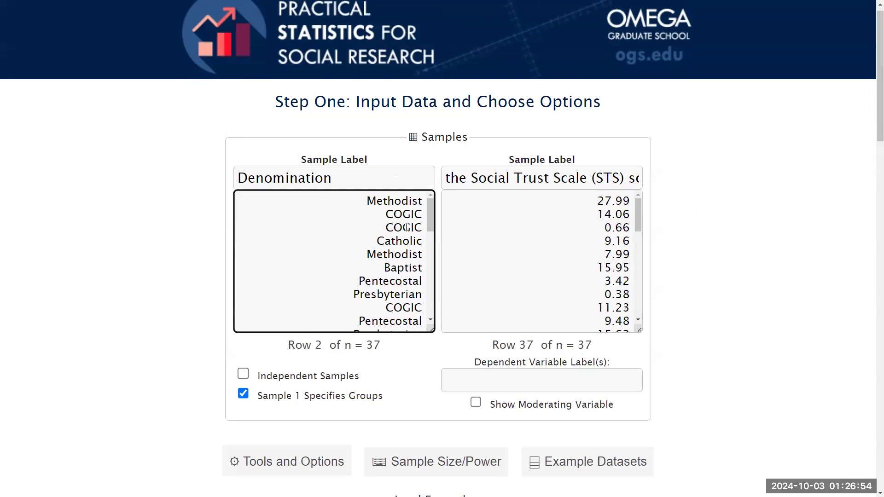
click(412, 229)
click(408, 256)
click(405, 269)
click(402, 282)
click(401, 295)
Step: Look through the Social Trust Scale sample's label and its score values down to row 8
mouse_move(638, 208)
mouse_down()
mouse_move(633, 300)
mouse_move(626, 202)
mouse_move(636, 204)
mouse_up()
drag(537, 180, 665, 187)
click(611, 182)
drag(591, 201, 631, 272)
drag(602, 280, 631, 273)
click(603, 286)
click(601, 298)
drag(640, 217, 646, 202)
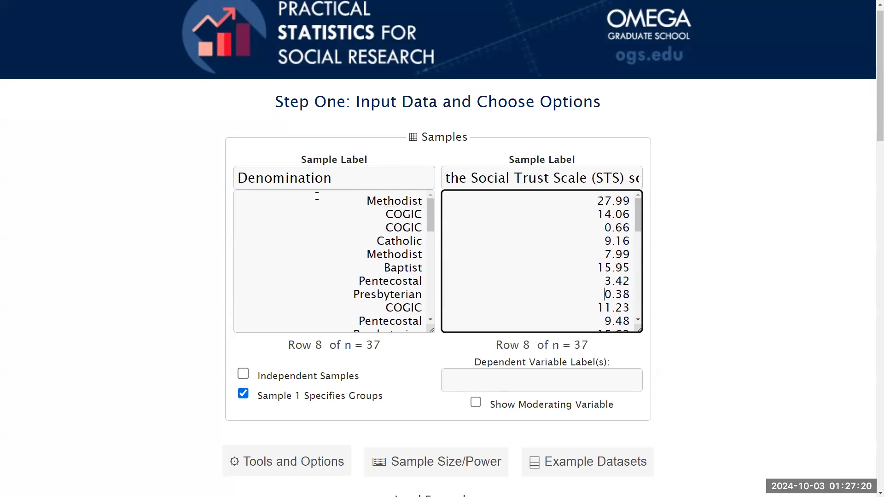
Step: Check that the first three denomination entries line up with their Social Trust Scale scores in the same rows
drag(431, 224, 440, 205)
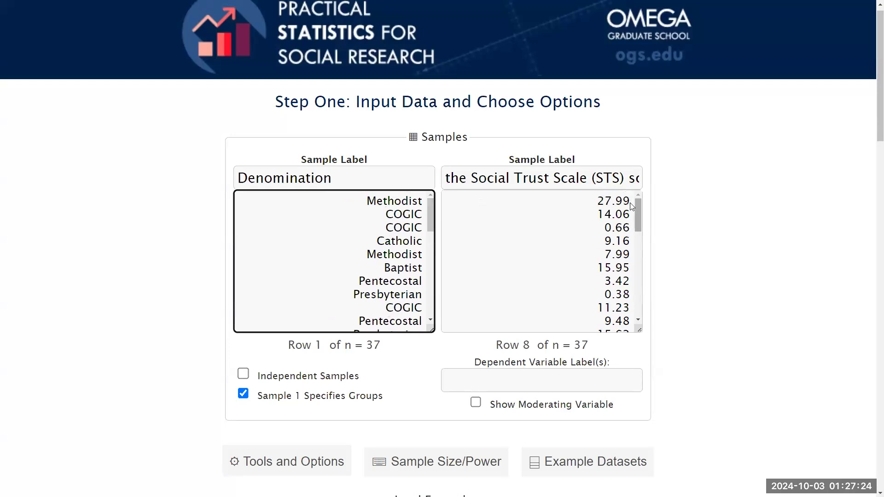
drag(638, 214, 639, 301)
scroll(640, 275, up, 8)
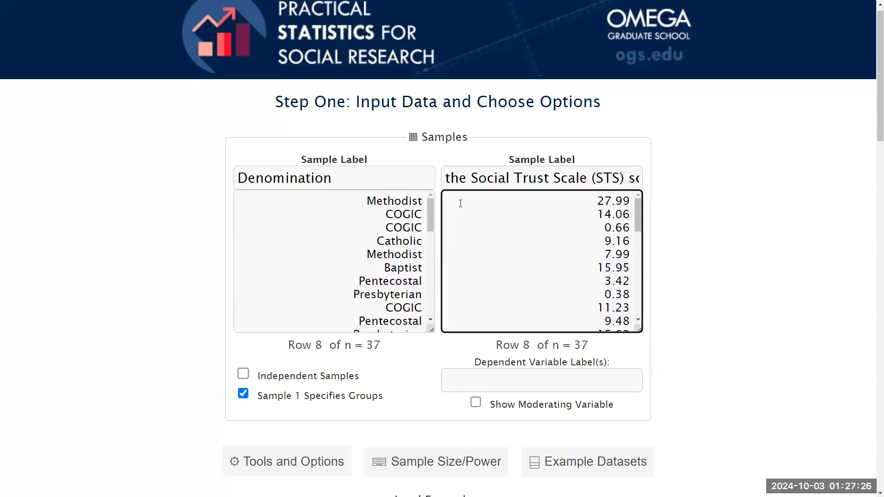
drag(362, 202, 442, 203)
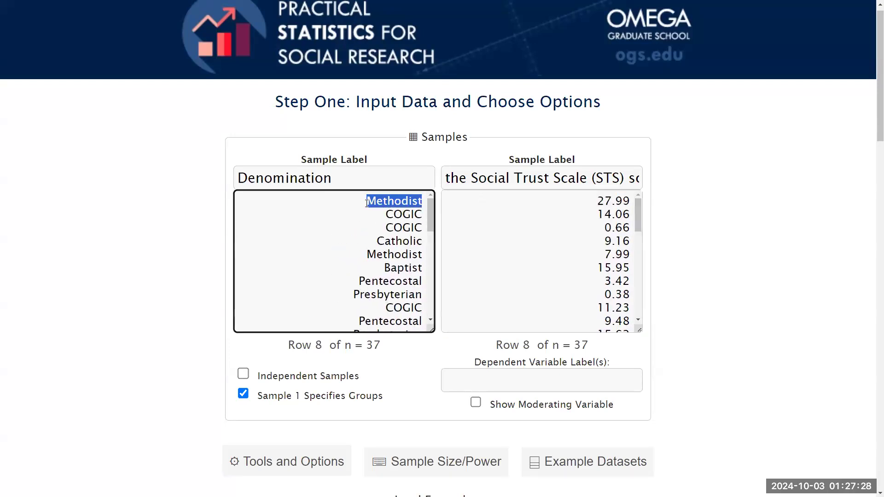
click(547, 210)
mouse_move(638, 212)
mouse_down()
mouse_move(640, 303)
mouse_move(638, 216)
mouse_up()
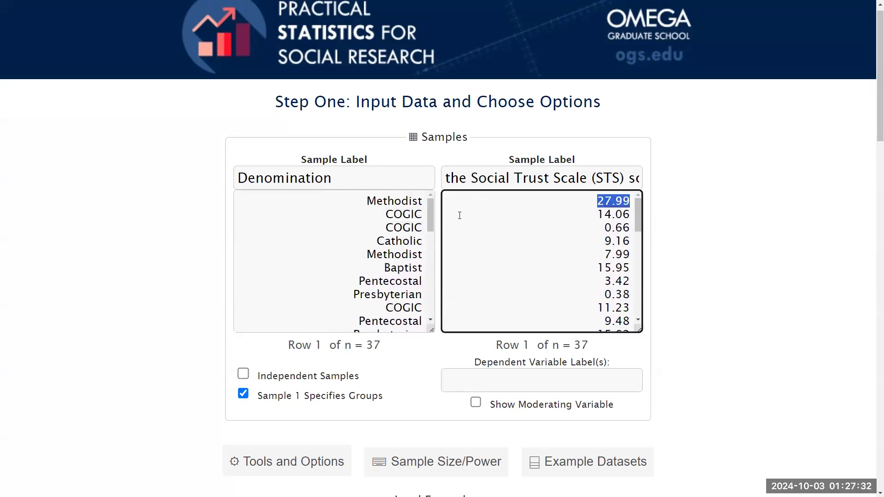
click(421, 232)
mouse_move(429, 225)
mouse_down()
mouse_move(448, 247)
mouse_move(435, 216)
mouse_up()
drag(366, 201, 422, 202)
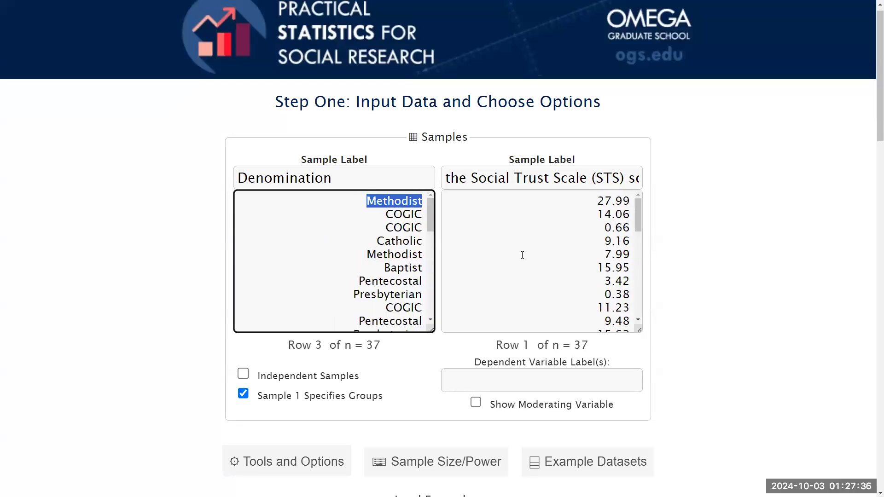
click(586, 215)
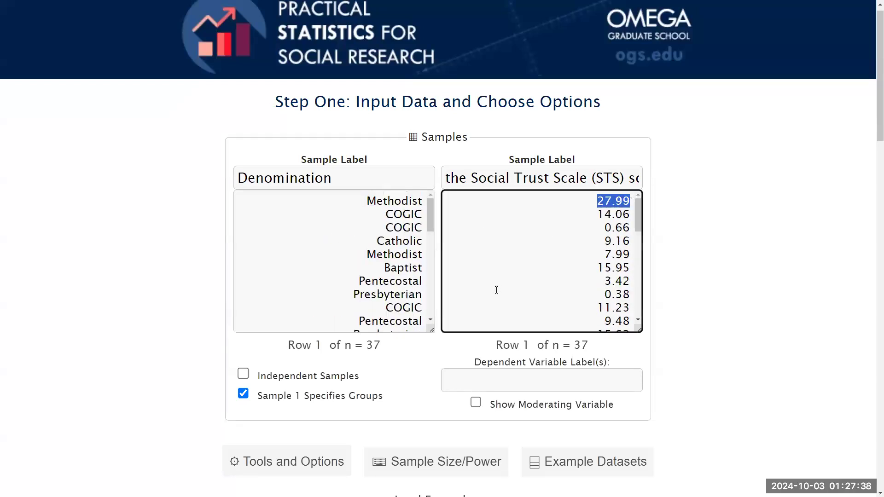
click(424, 233)
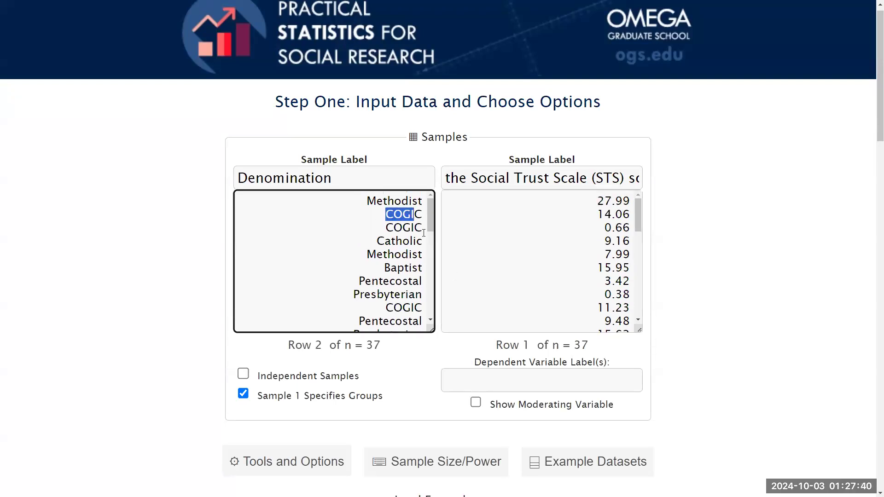
click(576, 215)
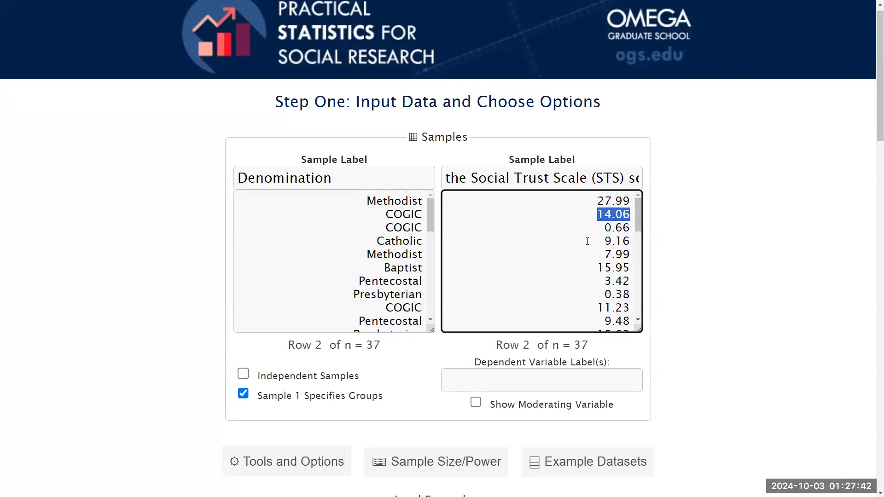
click(426, 230)
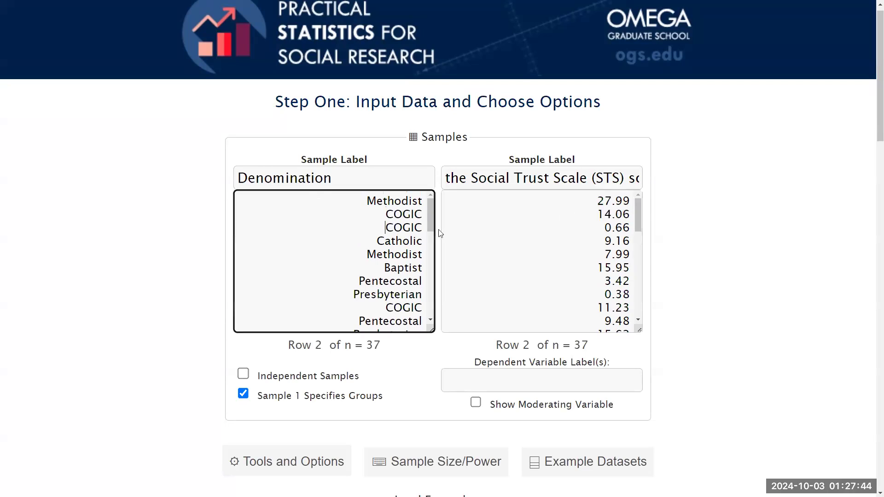
click(619, 225)
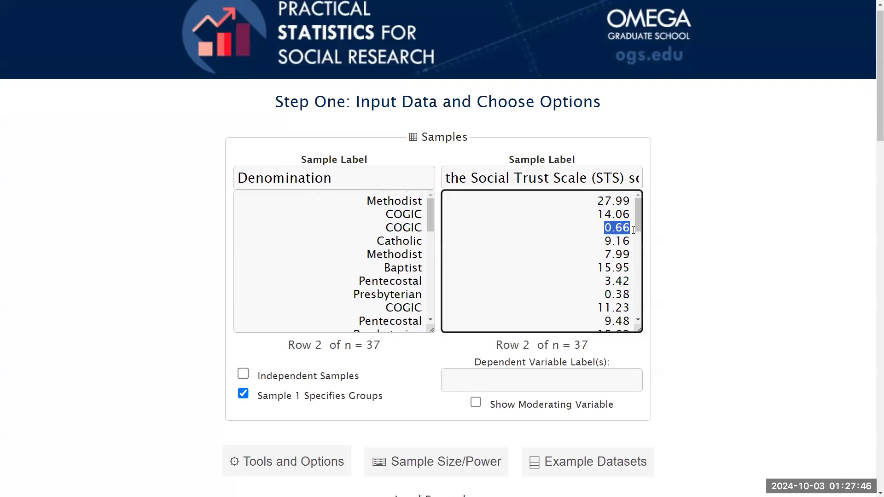
Step: Compare the Lutheran entries with their scores near the end of both samples, and check that the last rows correspond
drag(429, 226, 432, 296)
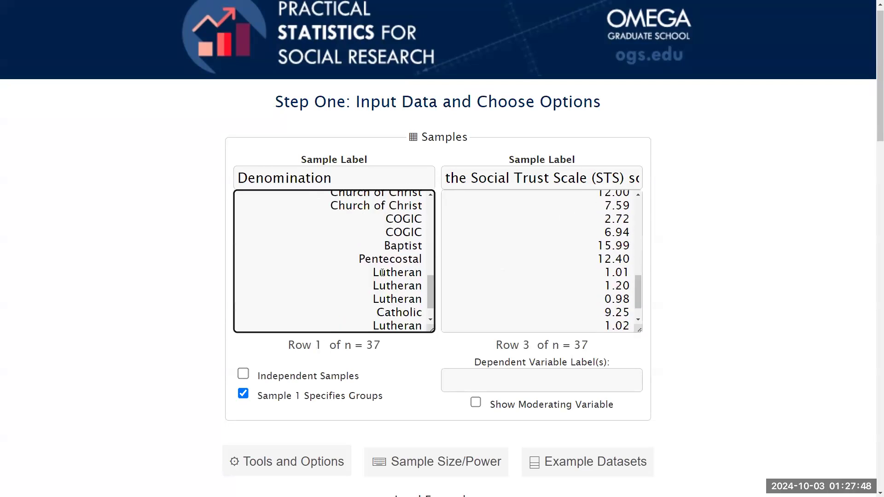
drag(382, 273, 421, 328)
drag(594, 275, 564, 304)
click(600, 278)
drag(642, 298, 640, 228)
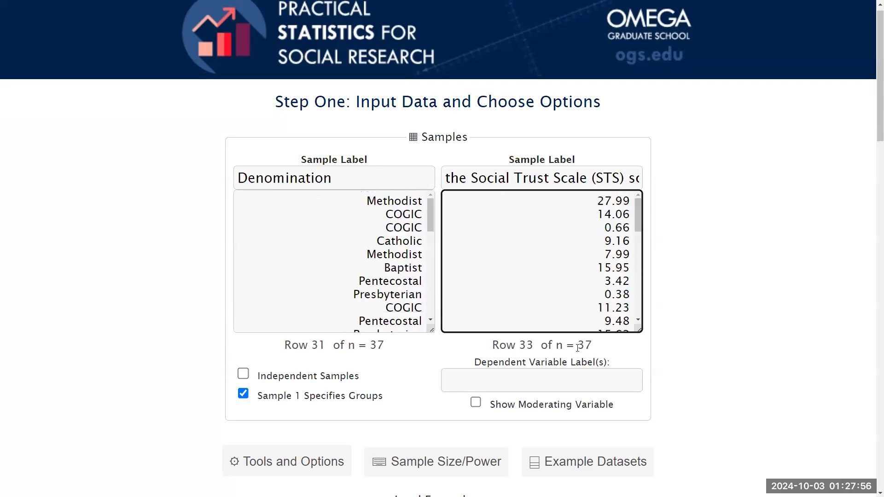
click(628, 322)
drag(637, 221, 637, 305)
click(445, 328)
click(433, 327)
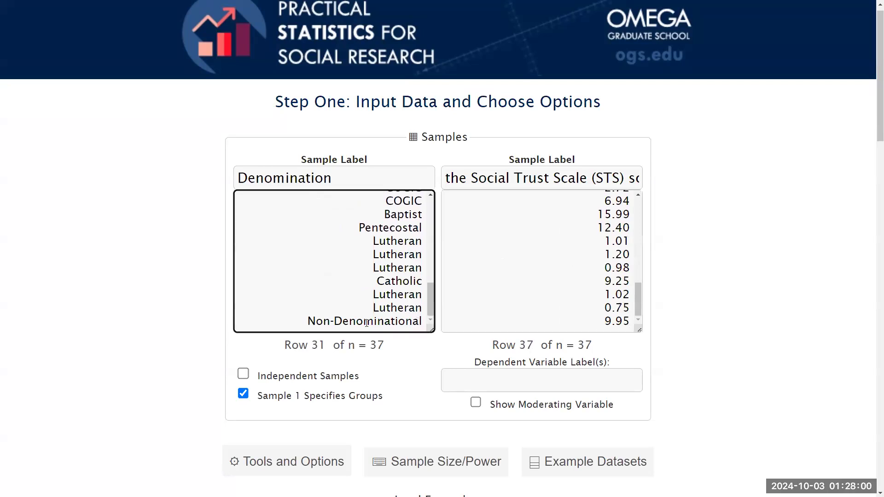
click(618, 321)
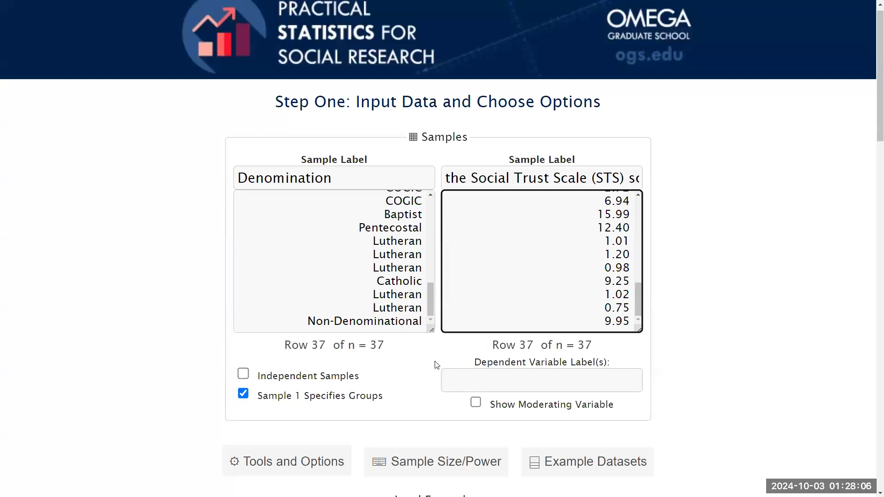
Step: Run Descriptives on the loaded samples and review the measures and histogram of the Social Trust Scale scores
scroll(429, 380, down, 10)
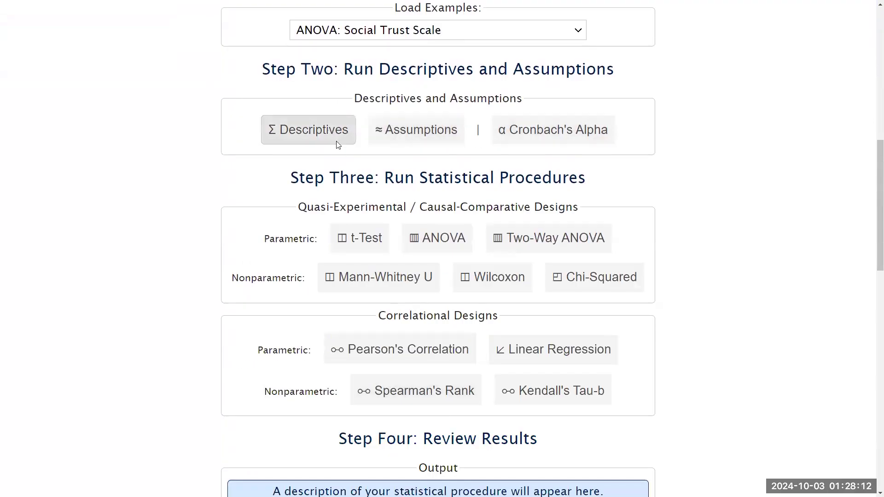
click(303, 132)
scroll(867, 173, down, 11)
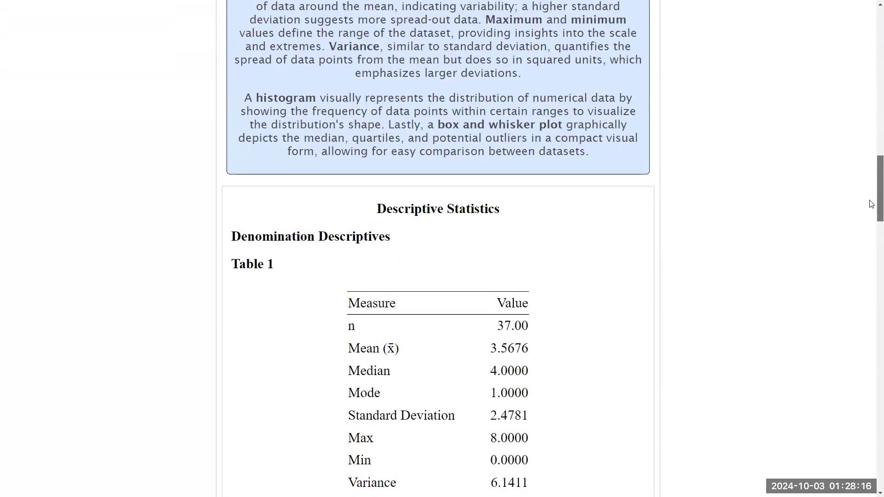
scroll(871, 258, down, 17)
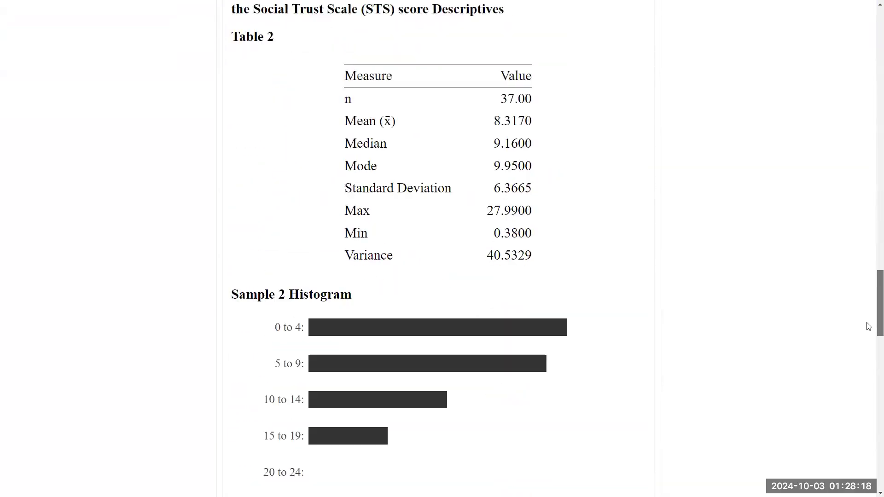
scroll(869, 356, up, 15)
scroll(877, 257, down, 3)
drag(870, 281, 870, 54)
Step: Run ANOVA on the Social Trust Scale scores by denomination and review each group's size and mean
scroll(507, 239, down, 10)
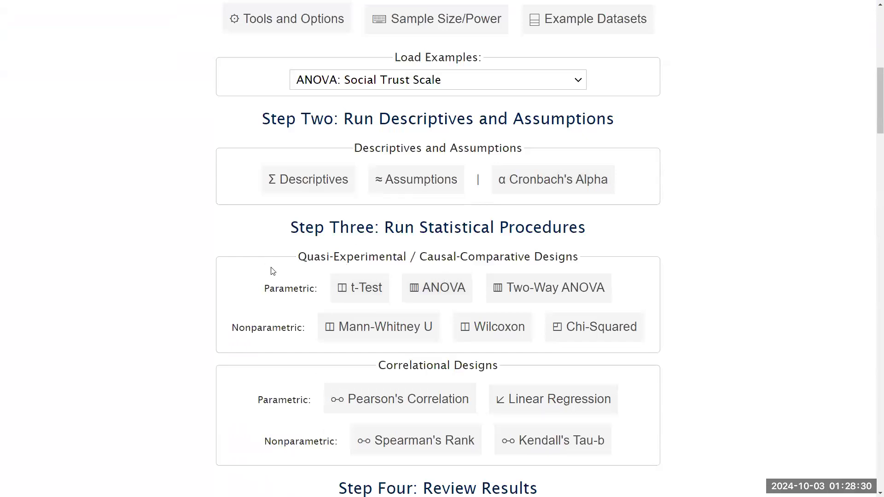
drag(298, 259, 385, 259)
click(385, 259)
click(432, 292)
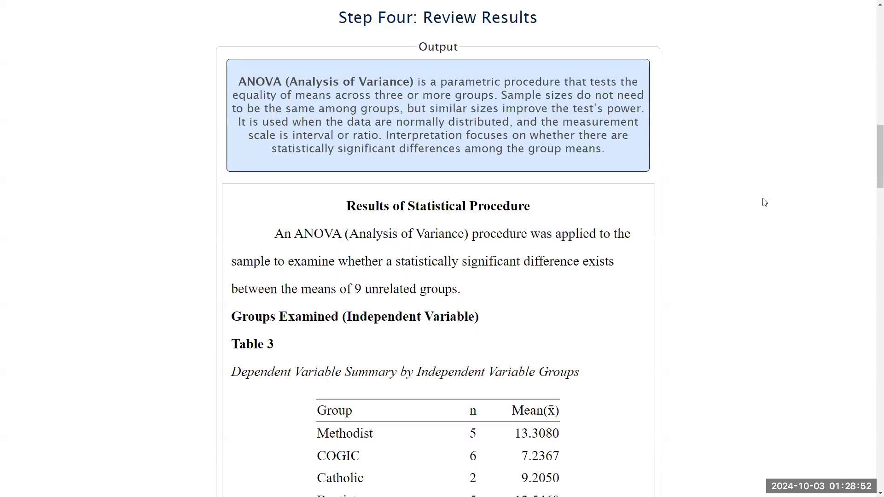
drag(879, 144, 857, 168)
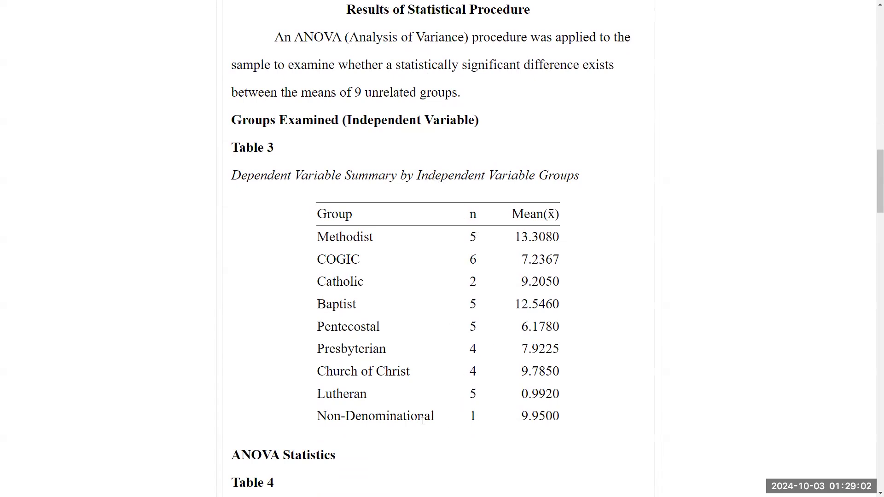
double_click(474, 415)
double_click(456, 264)
click(534, 263)
Step: Examine the ANOVA p-value, the pairwise comparisons between denominations, and the between-groups and within-group effects tables
drag(878, 205, 878, 251)
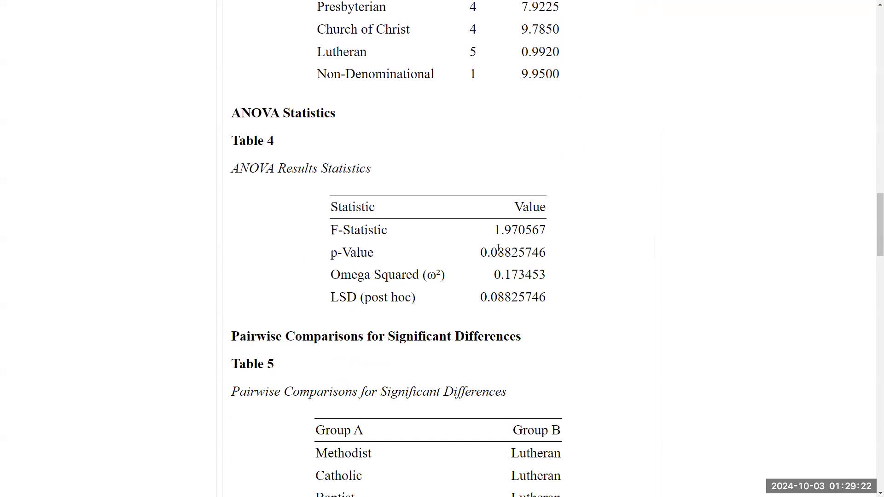
drag(481, 253, 565, 264)
scroll(401, 358, down, 2)
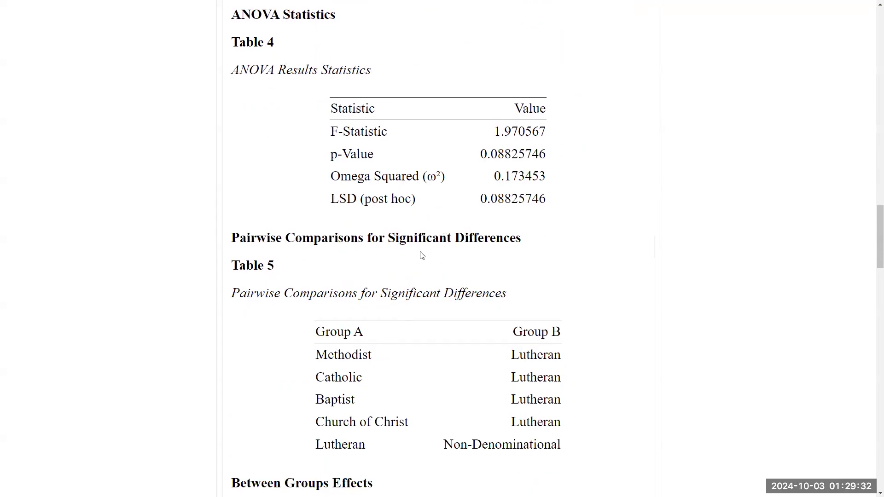
scroll(422, 256, down, 2)
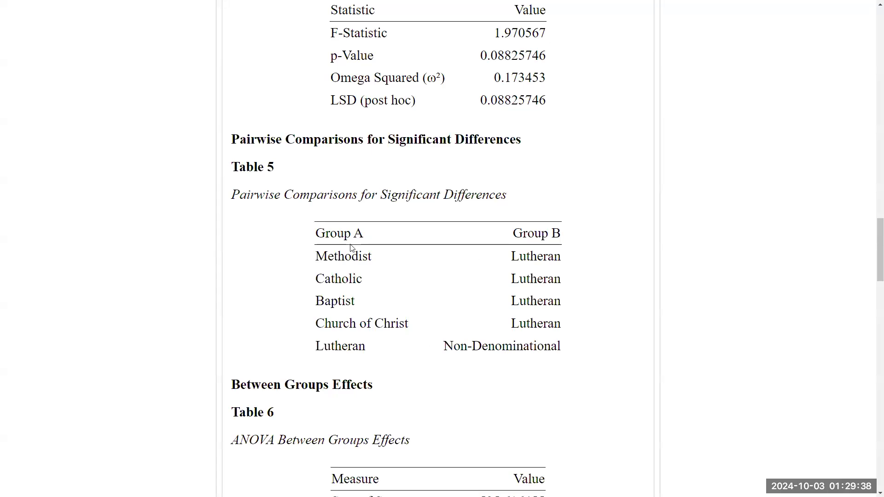
drag(313, 261, 451, 266)
click(560, 267)
scroll(870, 277, down, 1)
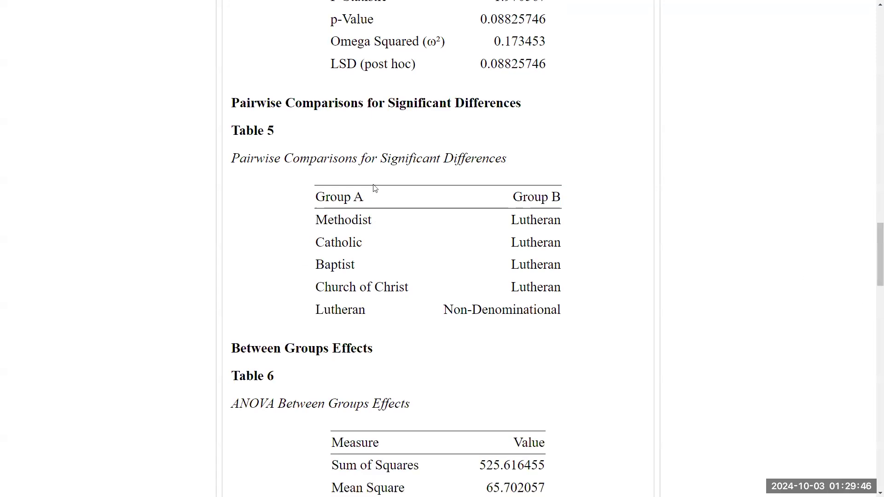
drag(878, 254, 874, 290)
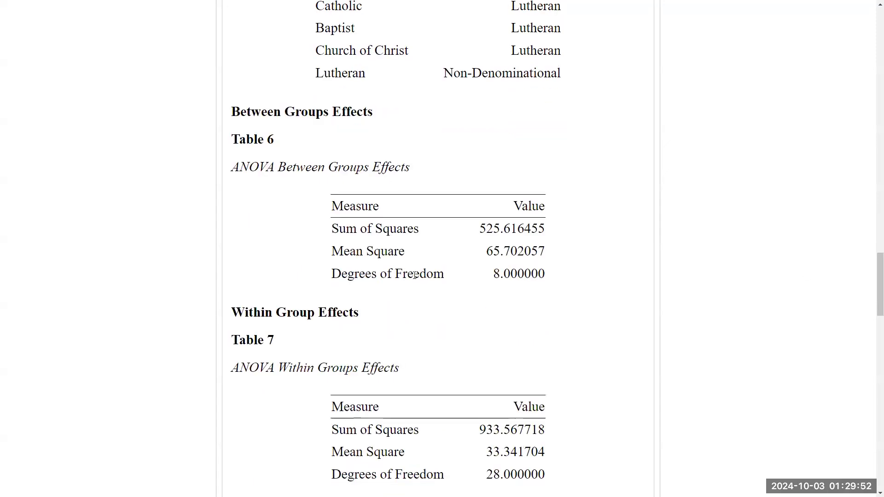
Step: Review the within-group effects, the hypotheses and the findings on p-value, F-statistic and omega-squared in the ANOVA report
drag(875, 282, 872, 291)
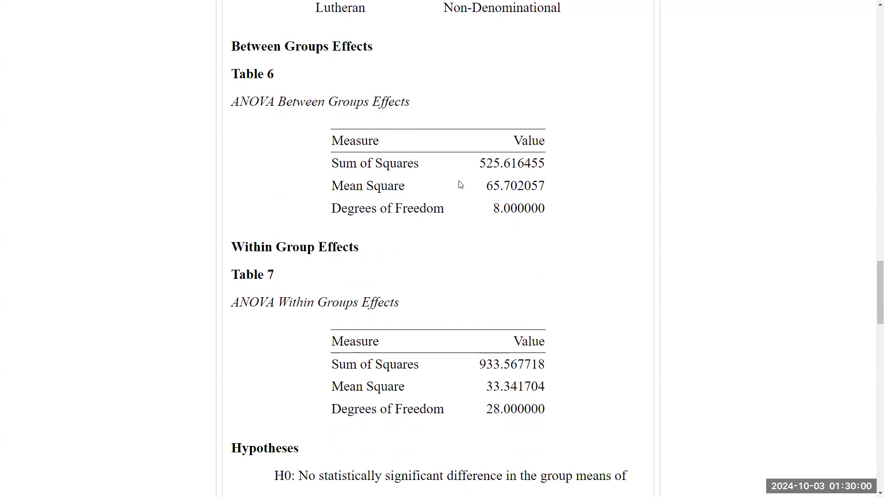
drag(872, 282, 872, 315)
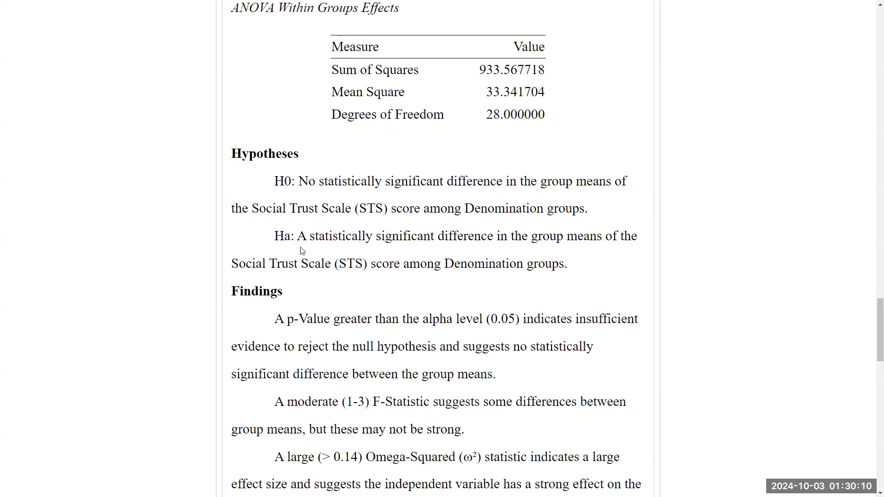
scroll(335, 326, down, 2)
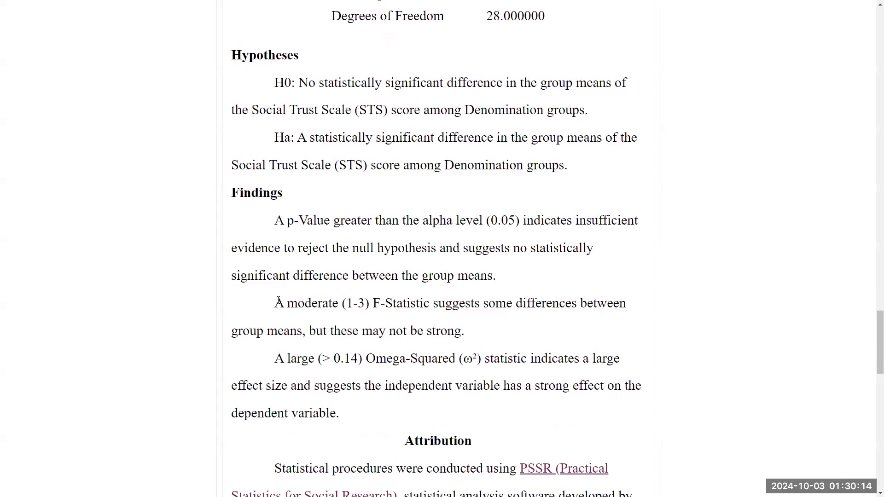
drag(279, 303, 488, 344)
click(489, 345)
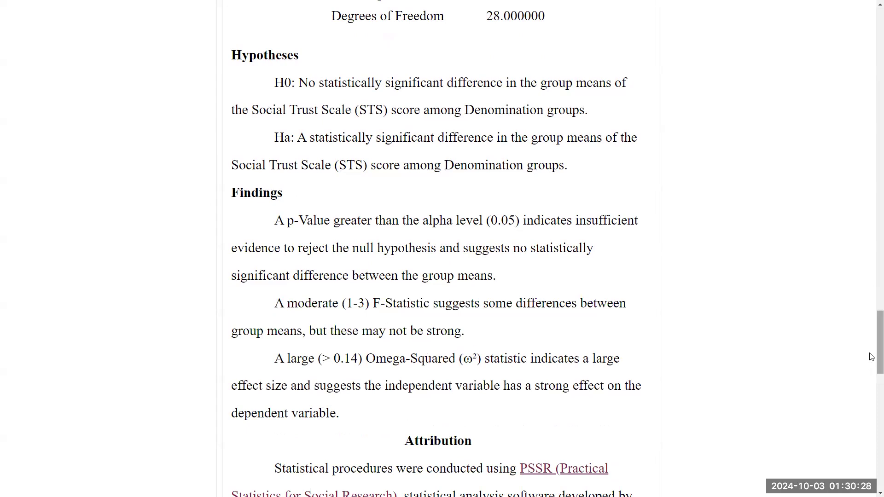
Step: Return to the input samples and look through the Denomination entries and their Social Trust Scale scores
drag(877, 353, 871, 38)
drag(432, 317, 431, 232)
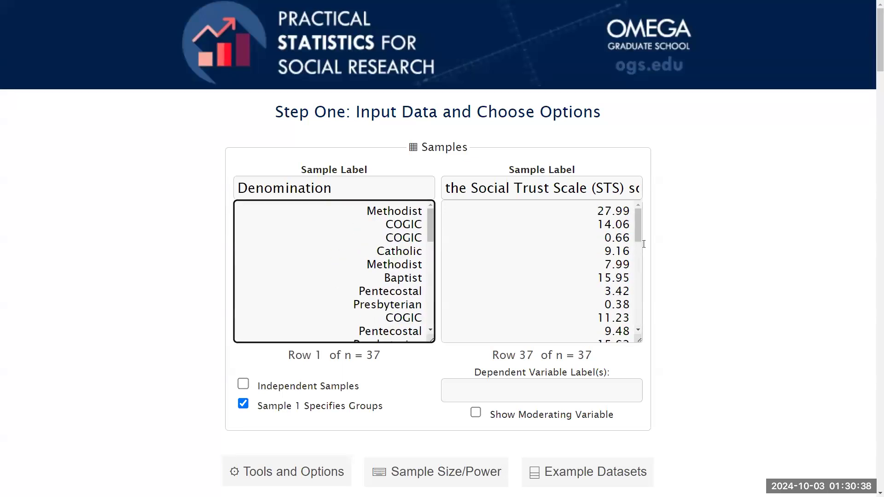
mouse_move(639, 228)
mouse_down()
mouse_move(636, 312)
mouse_move(636, 214)
mouse_up()
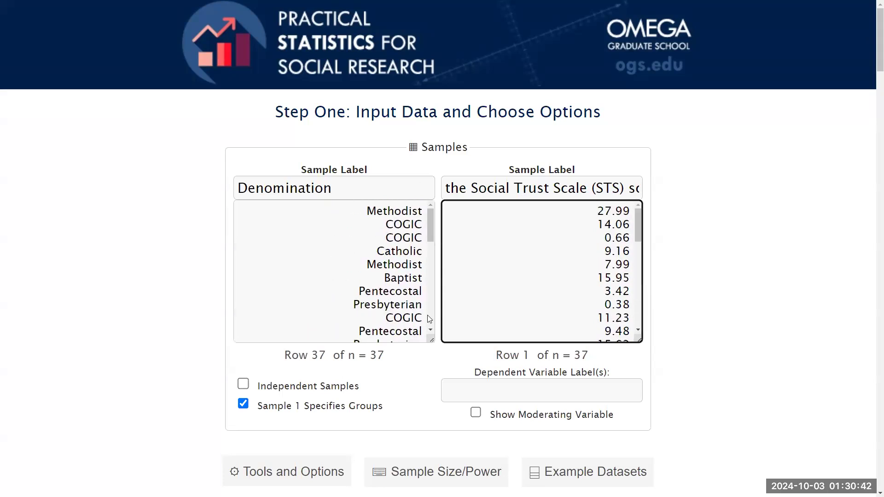
drag(431, 218, 436, 202)
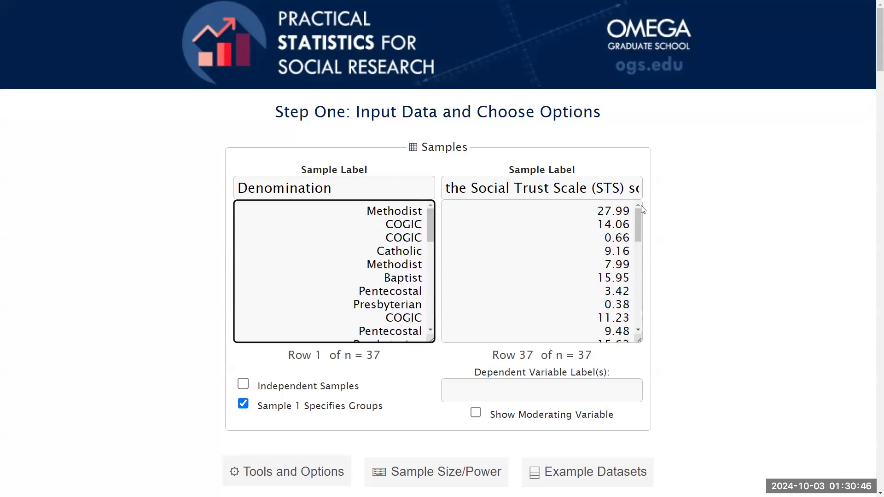
drag(638, 213, 623, 189)
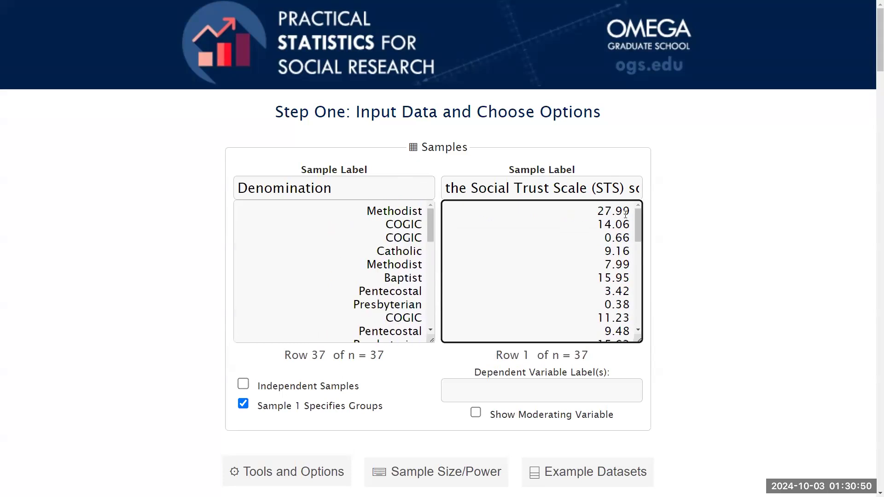
drag(638, 227, 639, 194)
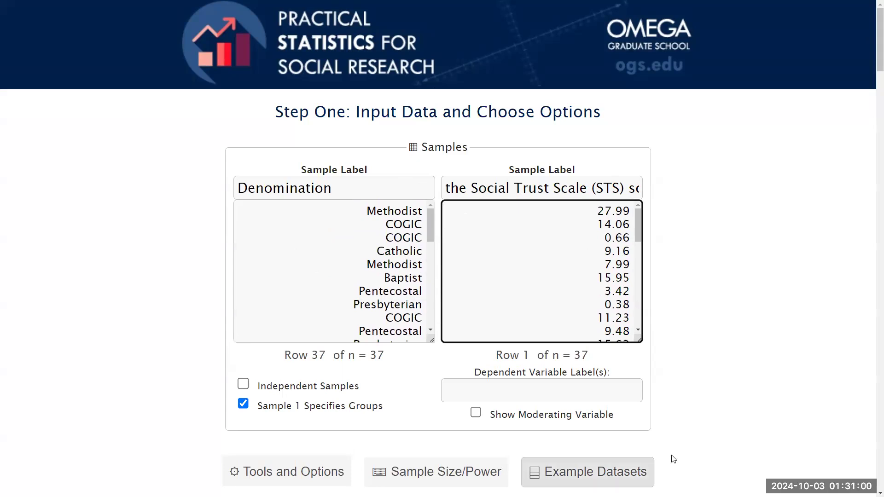
Step: Load the example dataset "Example: Two-Way ANOVA (Moderating Variable)"
scroll(673, 459, down, 3)
click(604, 334)
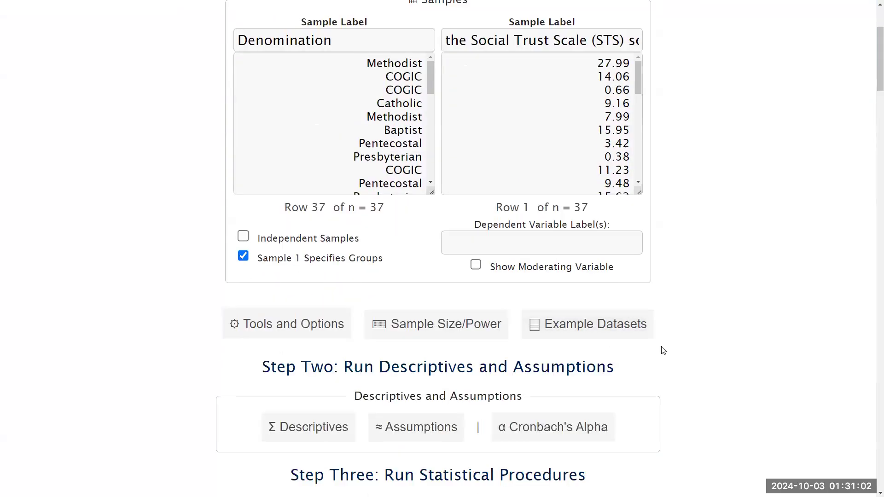
click(610, 338)
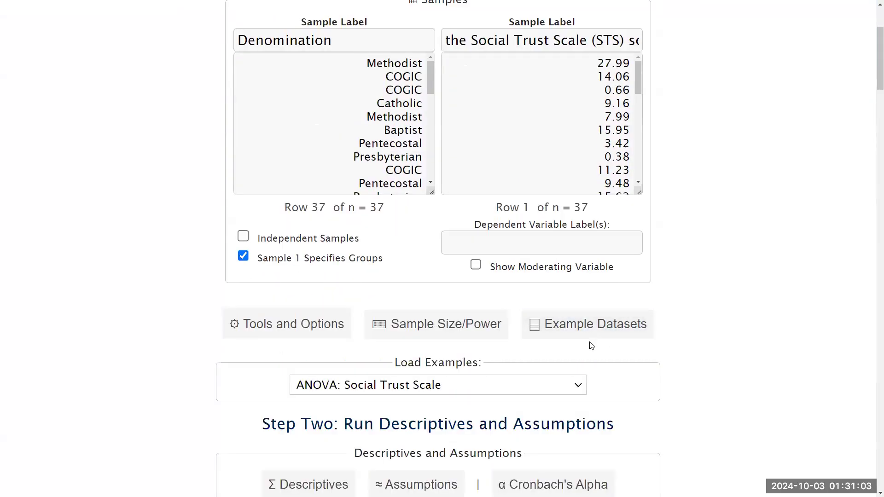
click(579, 385)
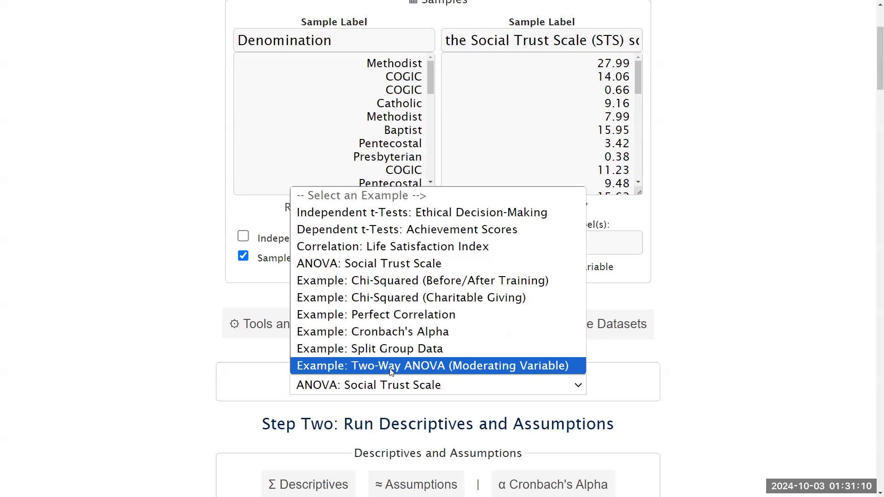
click(366, 369)
scroll(766, 228, up, 3)
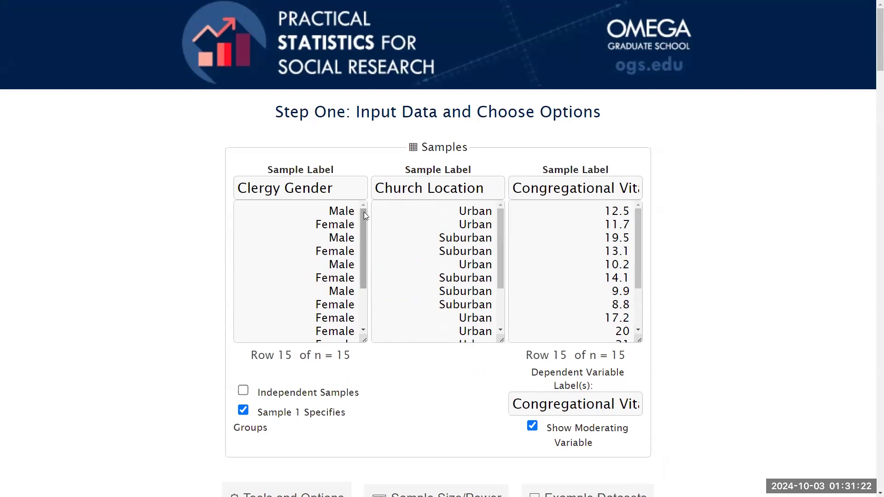
Step: Look through the Clergy Gender and Church Location samples and compare their entries
drag(363, 212, 365, 251)
scroll(364, 210, up, 2)
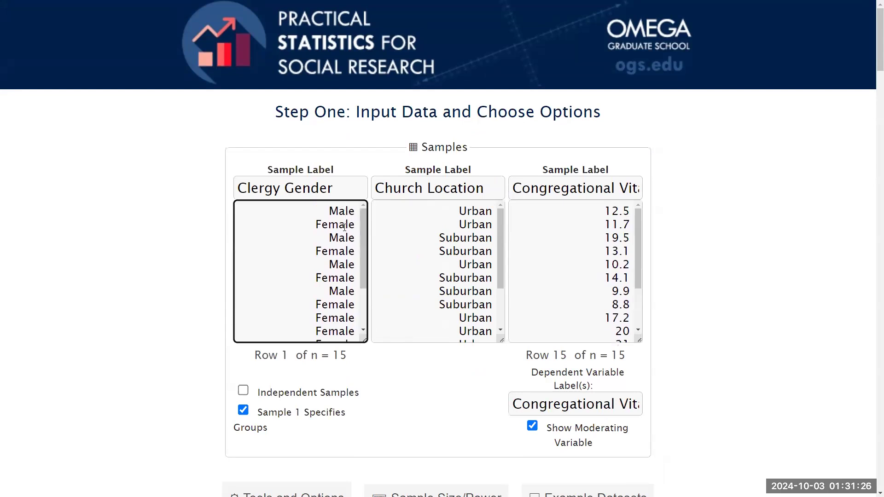
scroll(344, 261, down, 3)
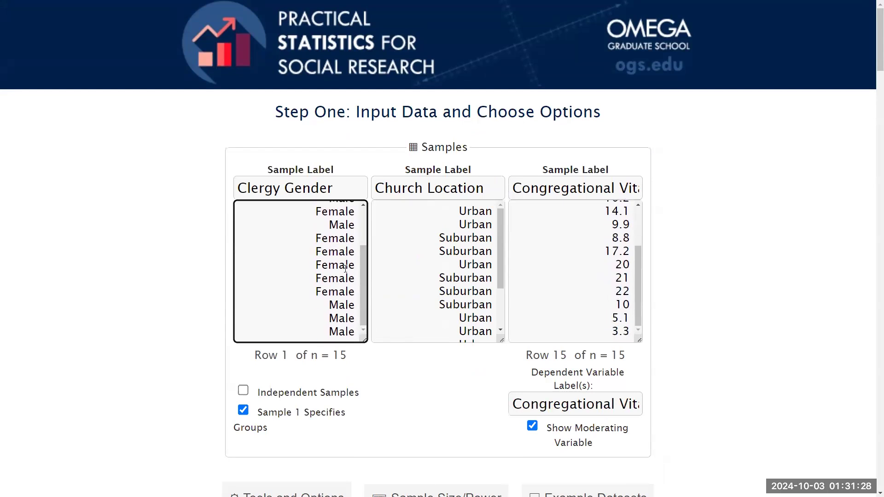
scroll(347, 266, up, 3)
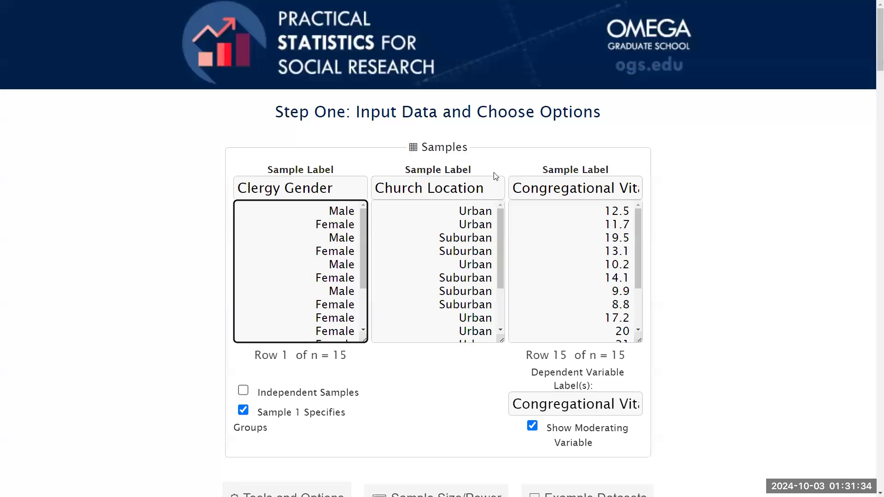
drag(501, 218, 497, 281)
scroll(502, 221, up, 3)
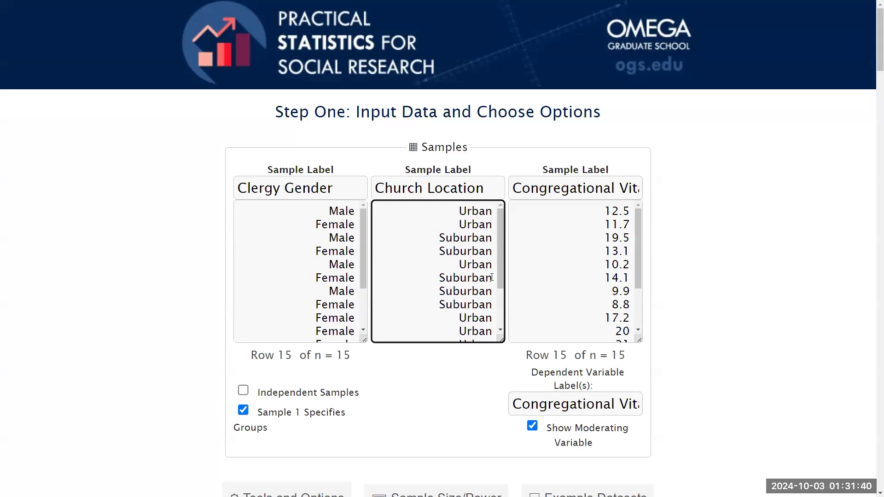
drag(364, 227, 372, 214)
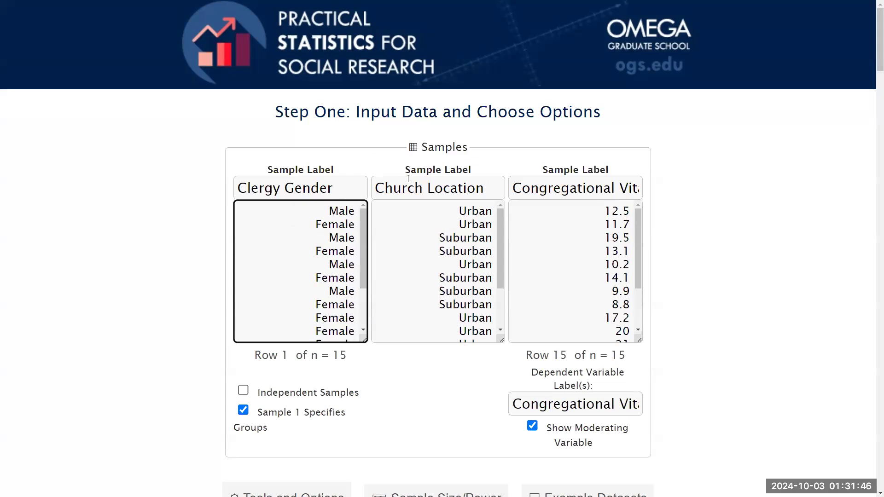
mouse_move(499, 236)
mouse_down()
mouse_move(501, 281)
mouse_move(501, 231)
mouse_up()
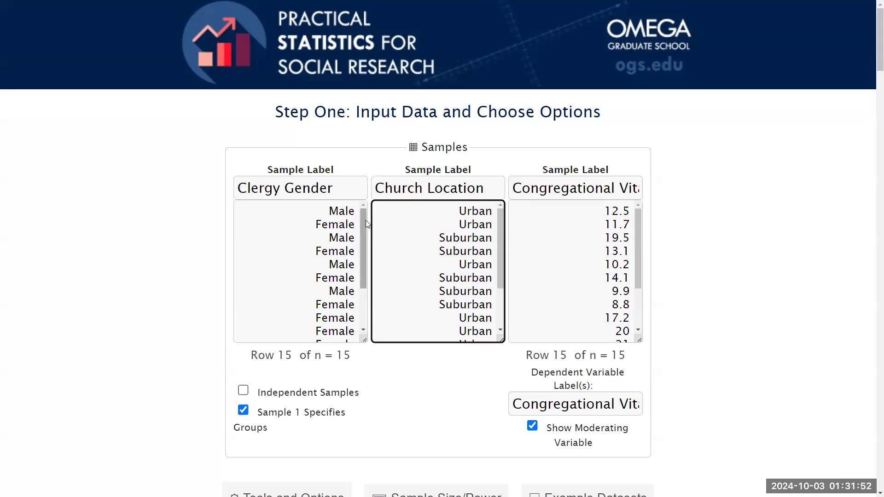
Step: Inspect the third sample's scores and read its full Congregational Vitality Scale label
drag(639, 237, 695, 192)
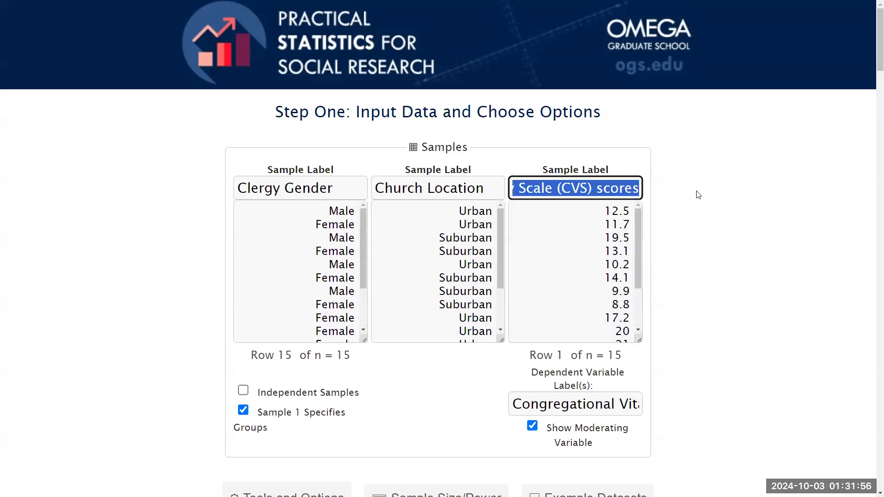
click(612, 188)
drag(613, 188, 415, 185)
click(524, 181)
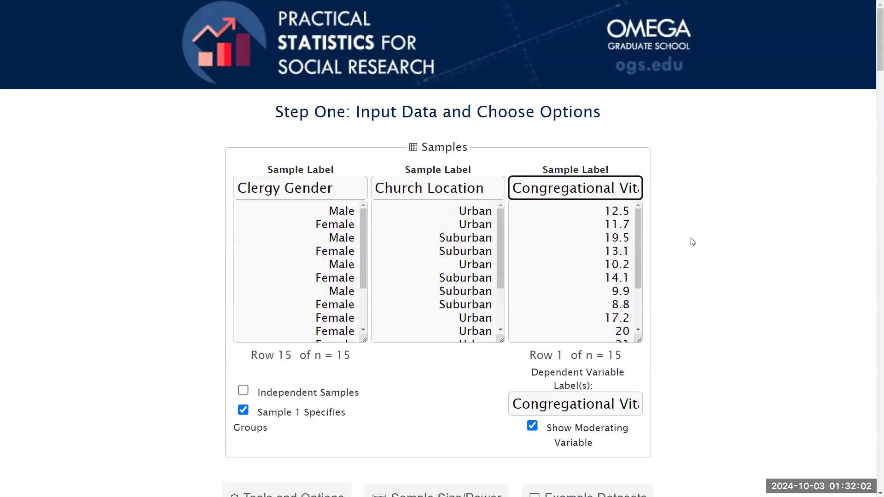
click(668, 259)
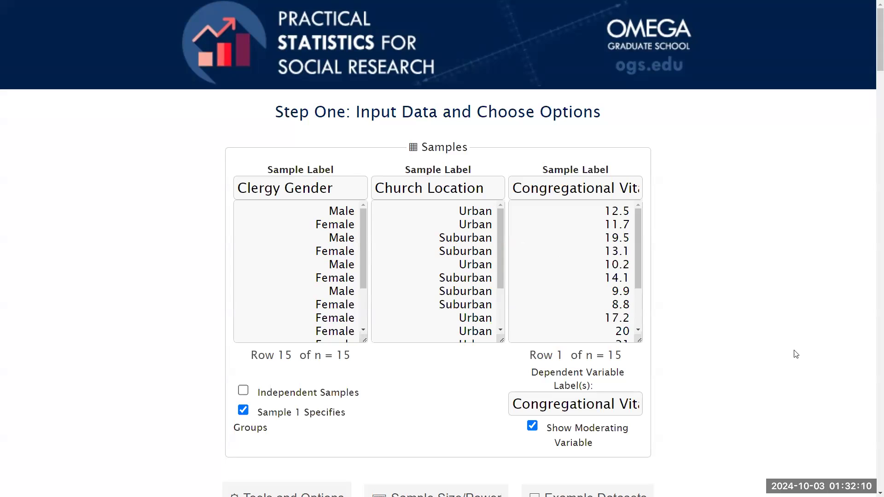
Step: Read the full dependent variable label for the Congregational Vitality Scale scores
scroll(769, 403, down, 1)
drag(522, 359, 696, 366)
drag(611, 359, 486, 364)
click(610, 357)
drag(622, 357, 483, 360)
click(555, 332)
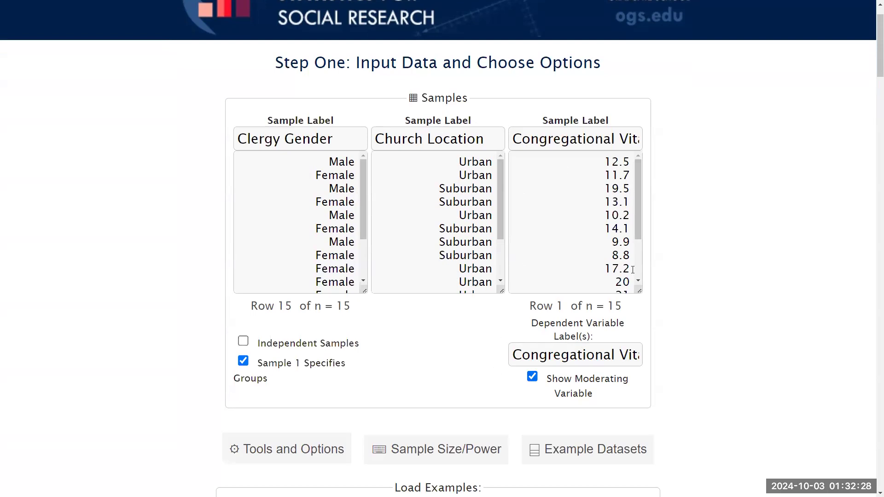
Step: Go over the Congregational Vitality Scale score list again and recheck its sample label
mouse_move(640, 234)
mouse_down()
mouse_move(640, 274)
mouse_move(640, 232)
mouse_up()
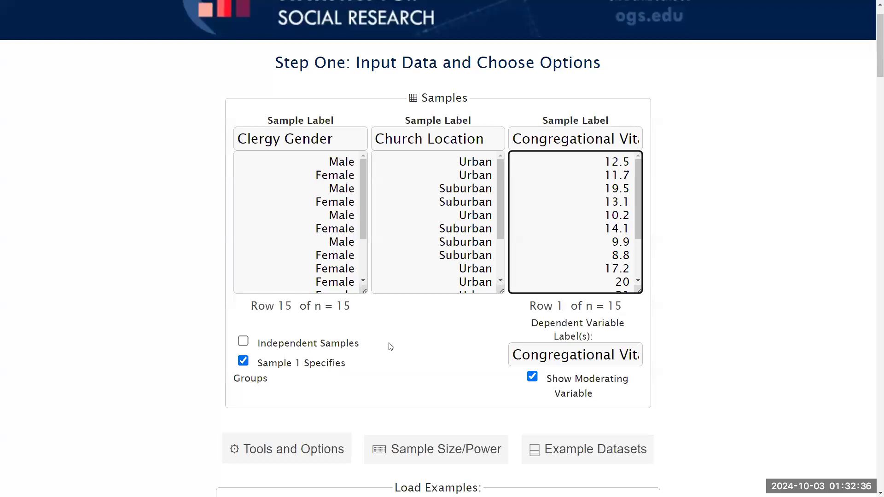
mouse_move(641, 206)
mouse_down()
mouse_move(635, 260)
mouse_move(639, 205)
mouse_up()
drag(569, 139, 641, 145)
click(596, 142)
key(ctrl+a)
click(596, 143)
click(686, 305)
Step: Run Two-Way ANOVA on the Congregational Vitality Scale scores by Clergy Gender and Church Location
scroll(686, 310, down, 10)
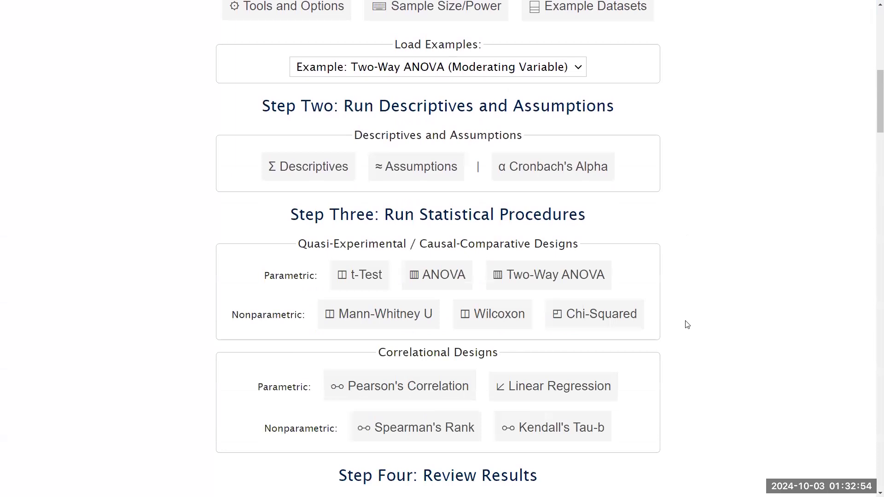
scroll(685, 323, down, 4)
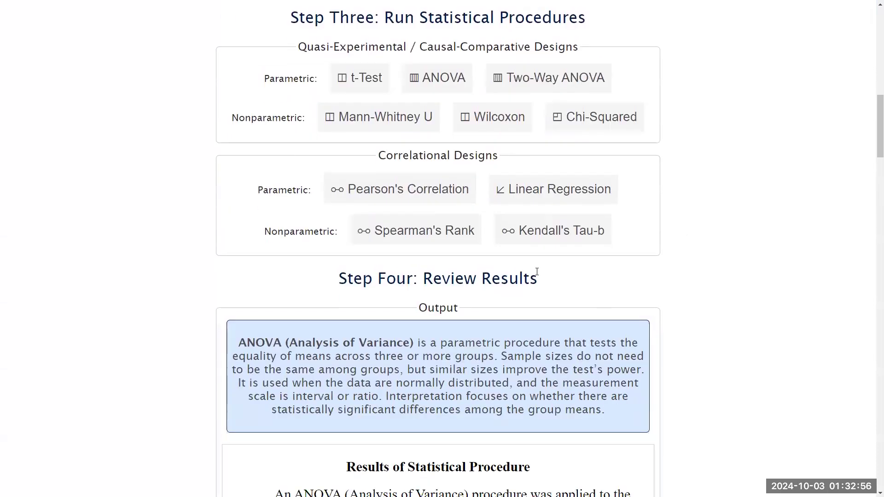
scroll(537, 272, up, 4)
click(558, 125)
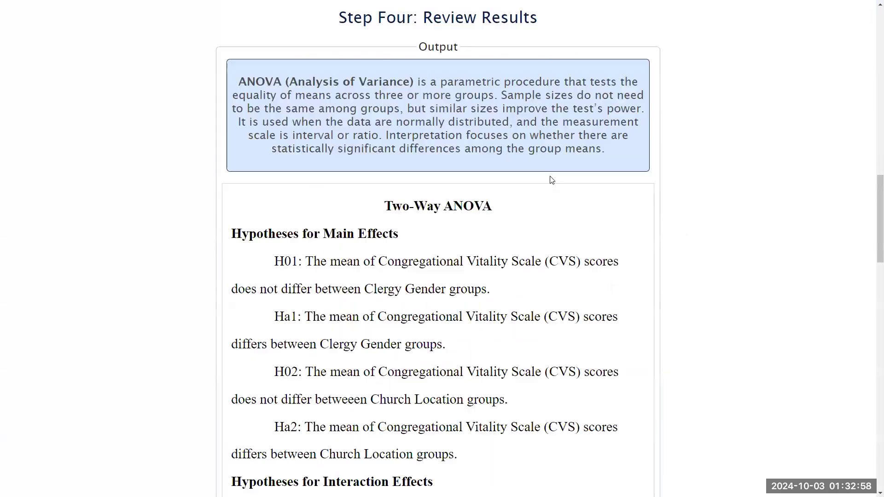
Step: Read the Two-Way ANOVA hypotheses for the main effects of Clergy Gender and Church Location
drag(870, 198, 870, 219)
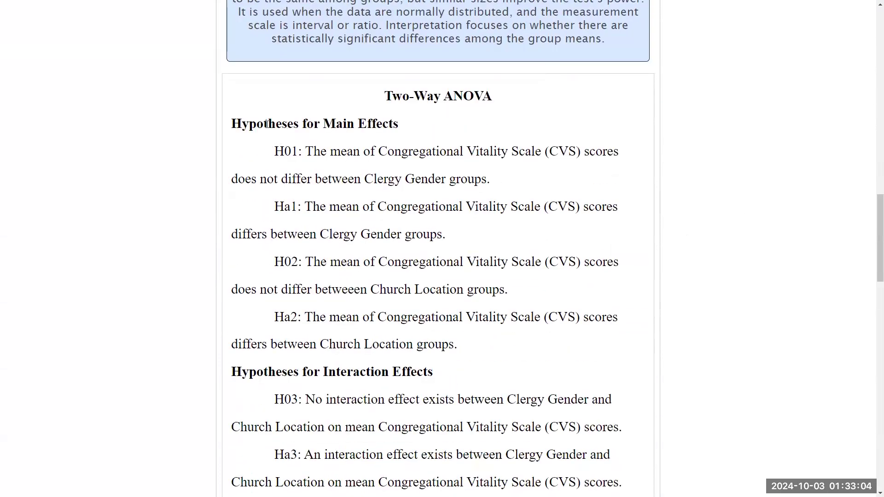
scroll(377, 323, down, 3)
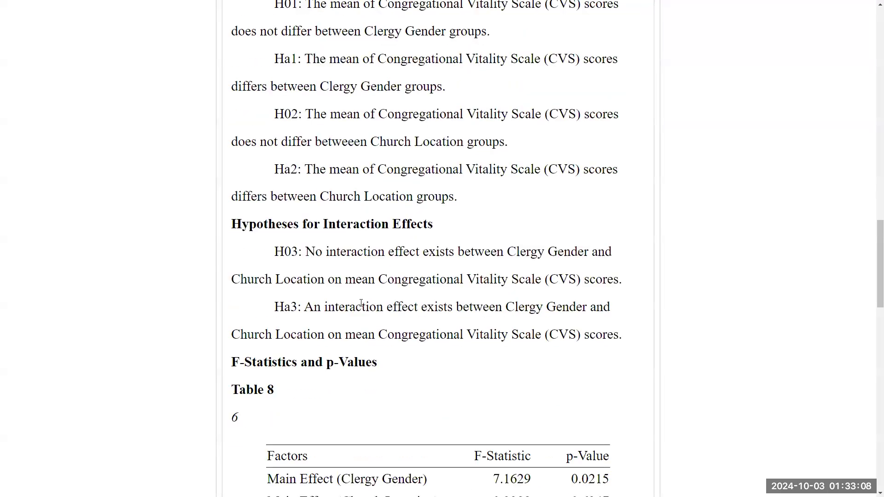
scroll(355, 266, up, 2)
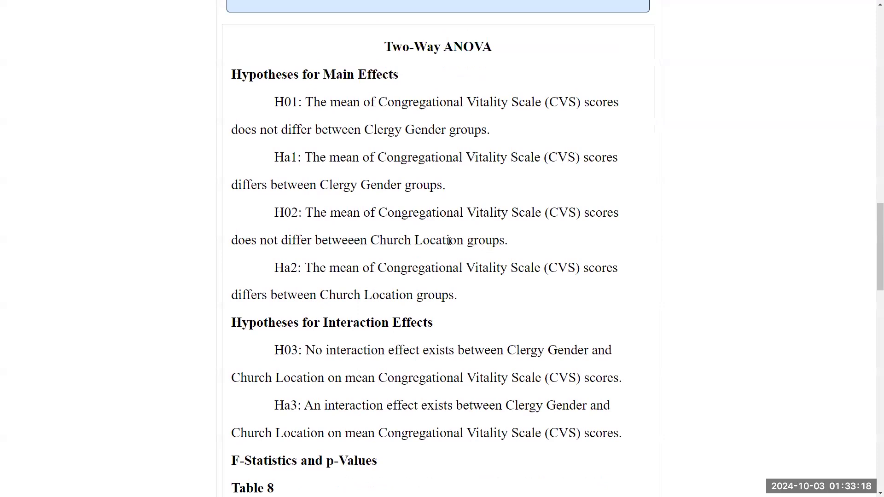
scroll(439, 258, down, 1)
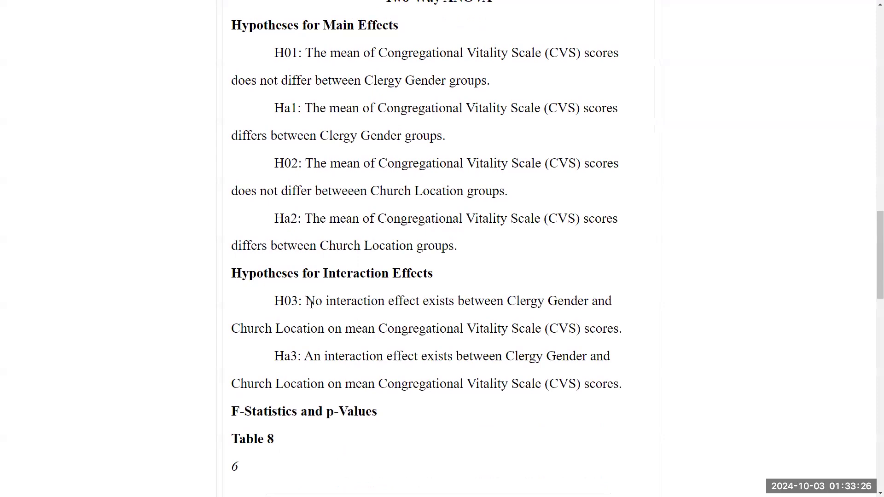
Step: Examine the interaction effect hypotheses and the table of F-statistics and p-values for the main and interaction effects
drag(276, 302, 638, 387)
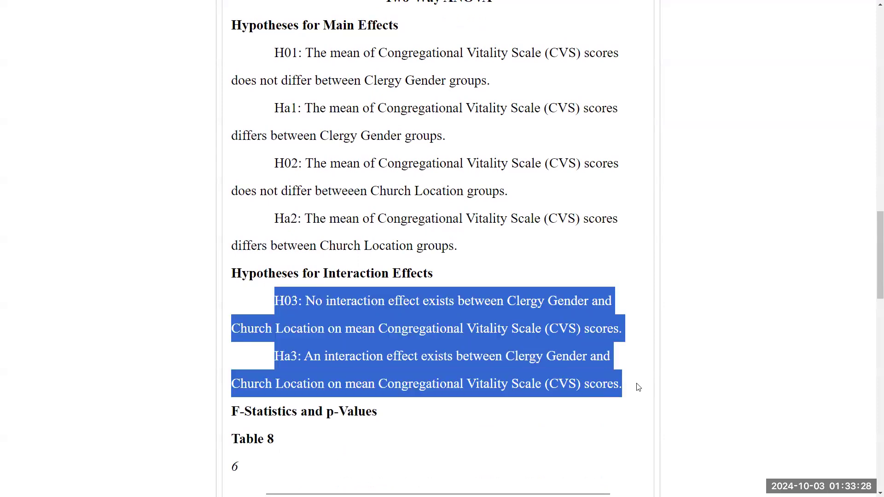
click(637, 387)
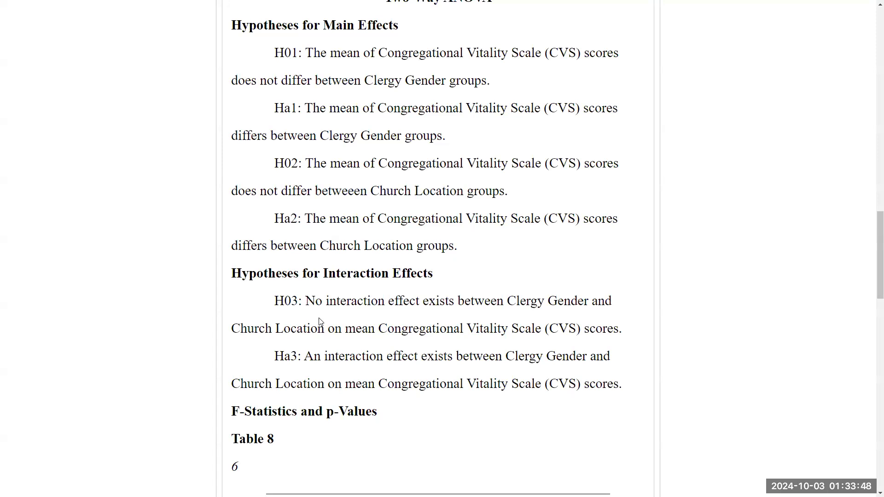
scroll(285, 306, down, 4)
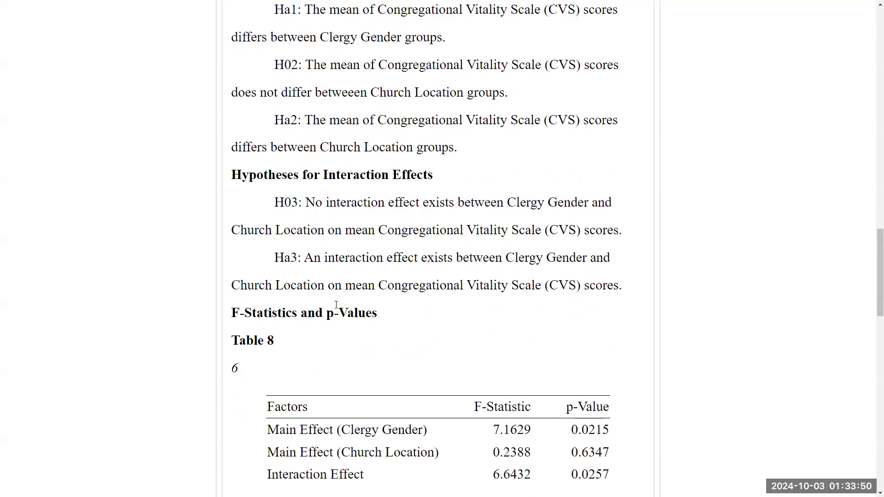
scroll(339, 306, down, 2)
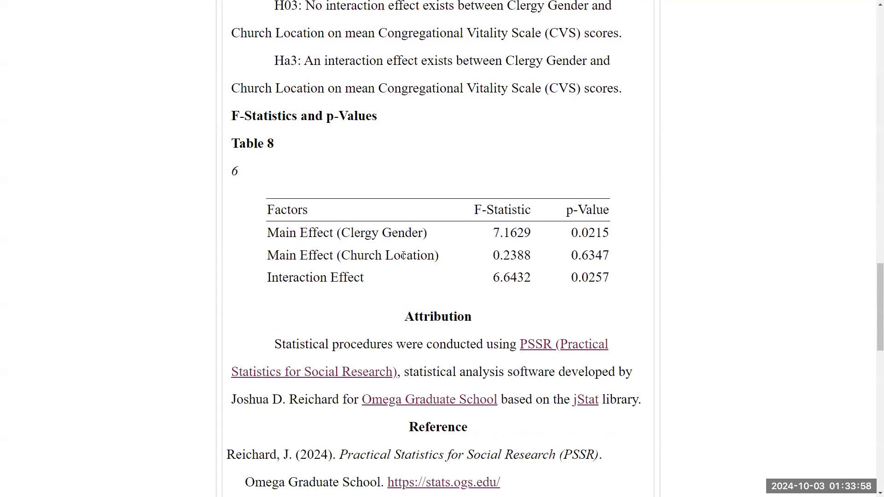
Step: Examine the p-values of the Clergy Gender main effect and the interaction effect in the F-statistics table
mouse_move(577, 277)
mouse_down()
mouse_move(614, 286)
mouse_move(569, 278)
mouse_up()
drag(572, 234, 599, 235)
click(464, 240)
double_click(580, 274)
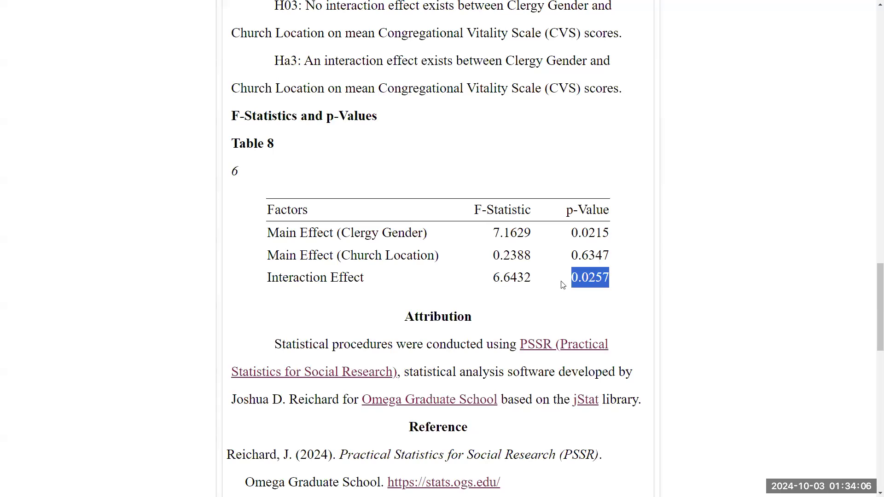
click(573, 282)
double_click(578, 280)
click(601, 281)
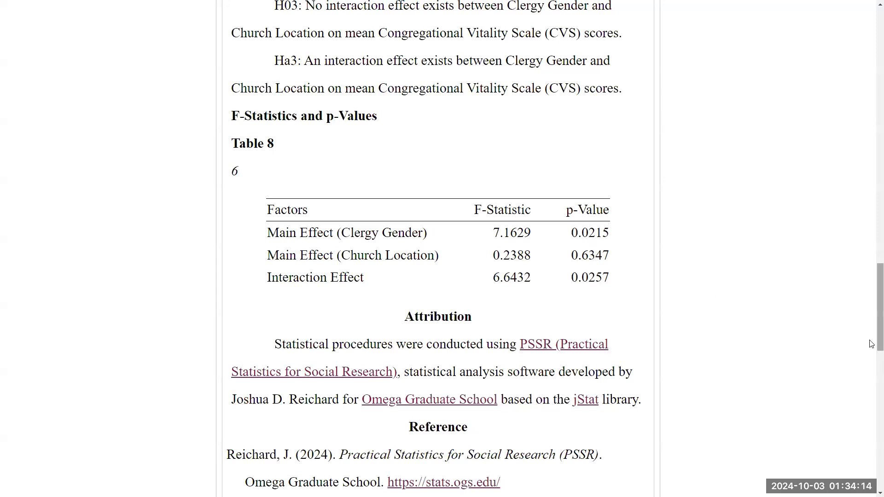
scroll(872, 345, up, 1)
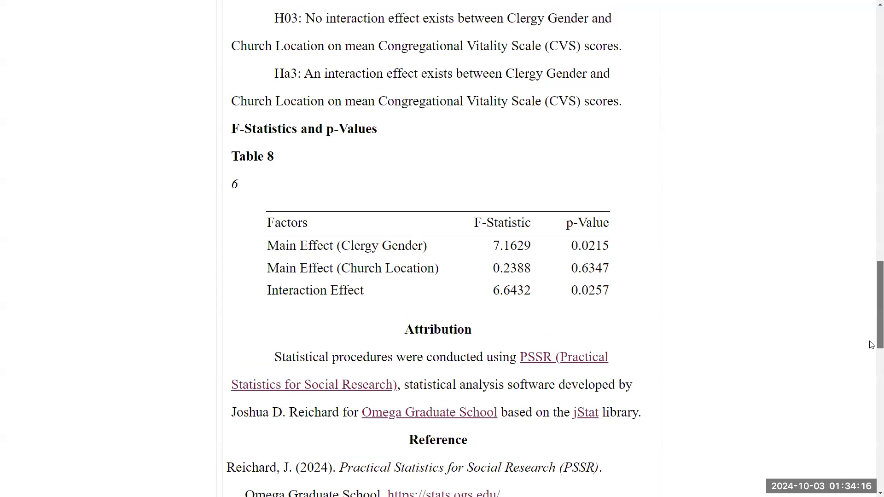
scroll(871, 344, up, 1)
Step: Look over the blank sample input form and the available descriptive, quasi-experimental and correlational procedures
drag(870, 335, 860, 83)
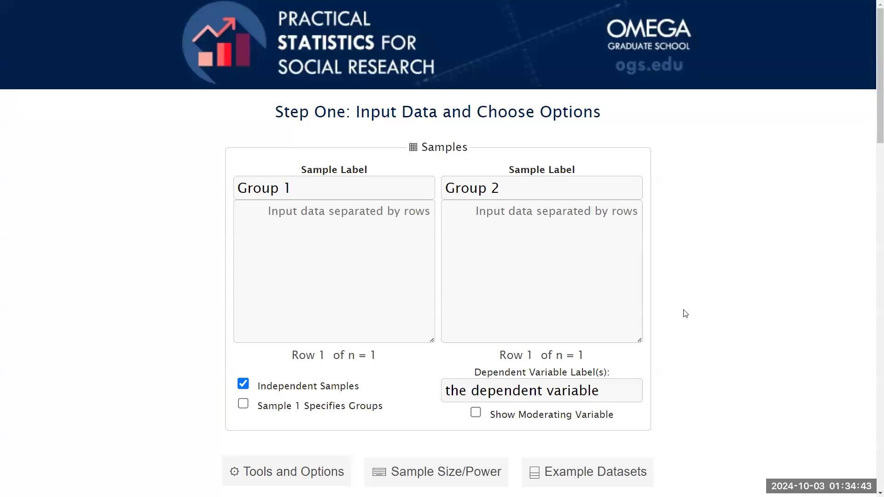
scroll(686, 318, down, 1)
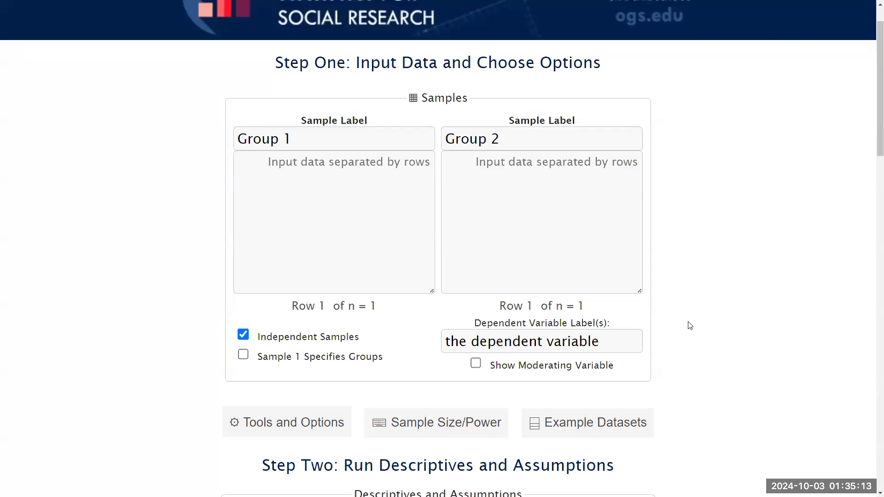
scroll(690, 336, down, 2)
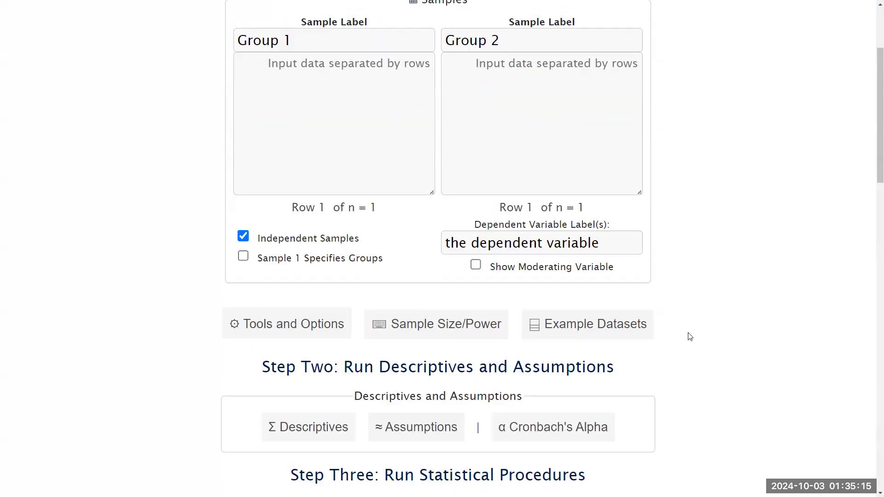
scroll(686, 338, down, 4)
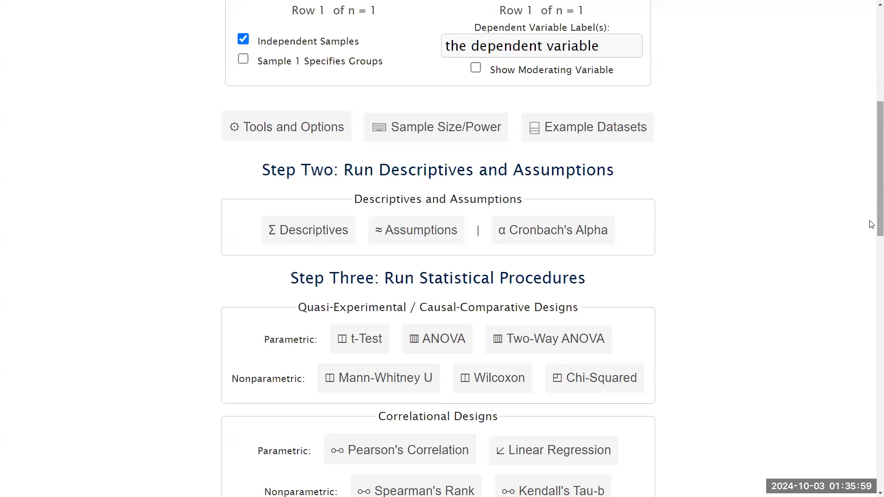
scroll(809, 244, up, 5)
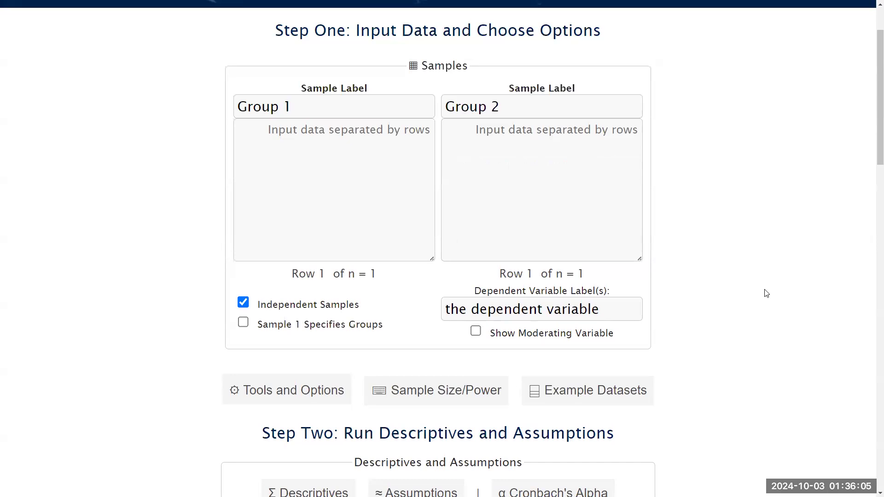
scroll(666, 343, up, 1)
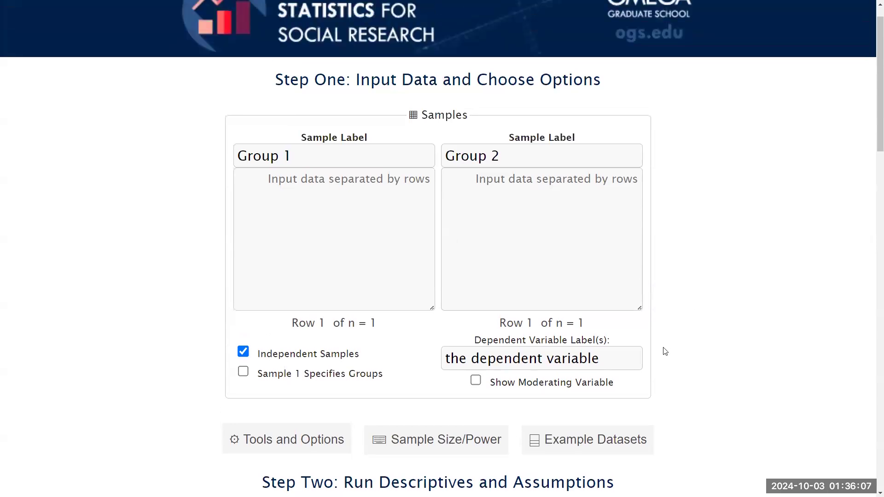
scroll(664, 351, up, 1)
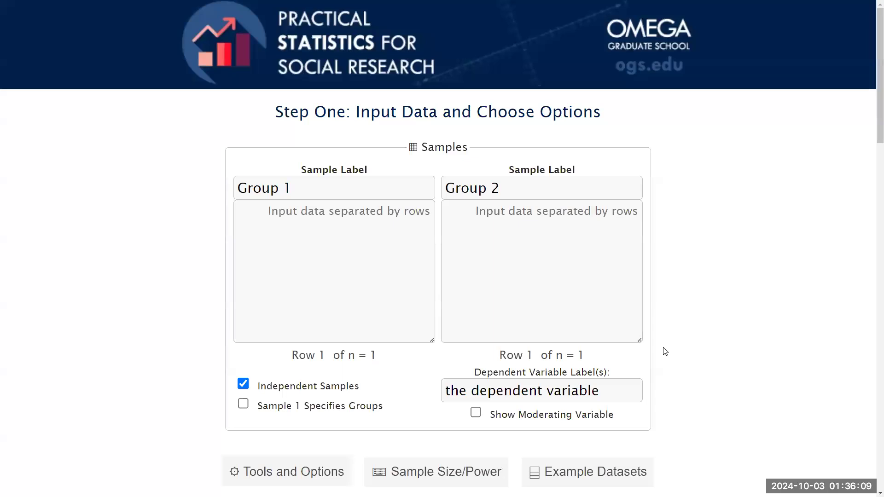
Step: Load the example dataset "Example: Chi-Squared (Before/After Training)" and return to its sample data
scroll(659, 358, down, 3)
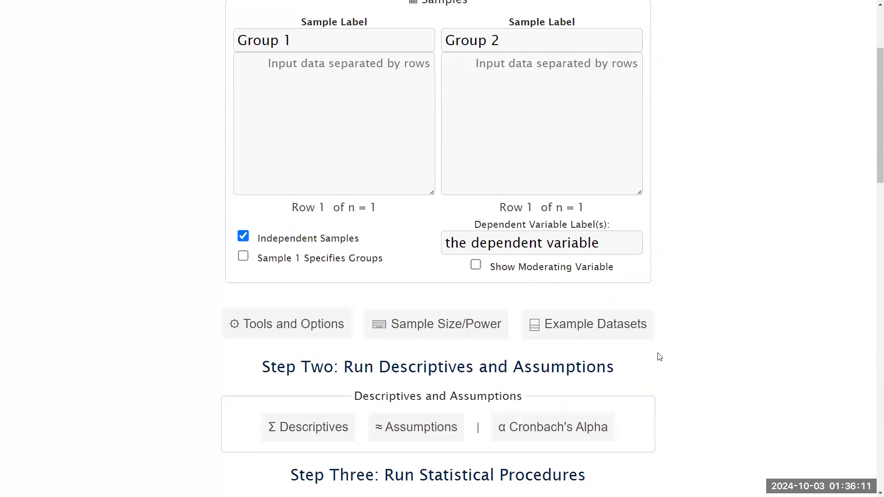
click(587, 328)
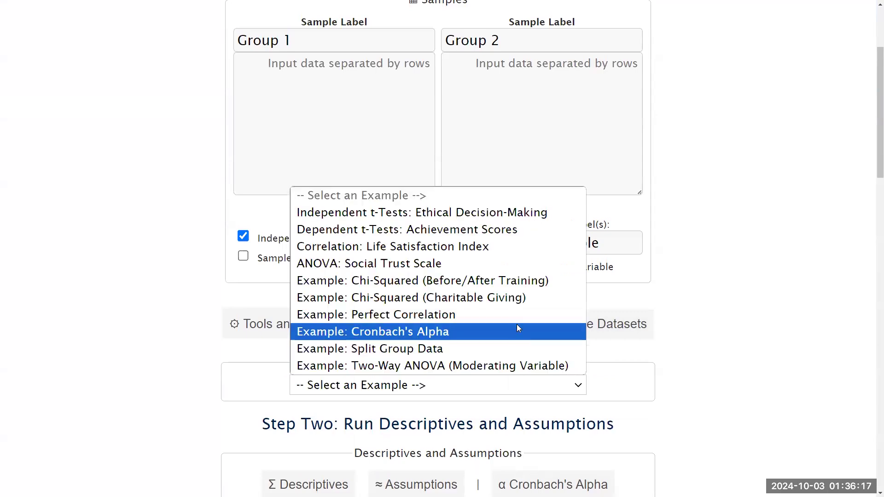
click(412, 284)
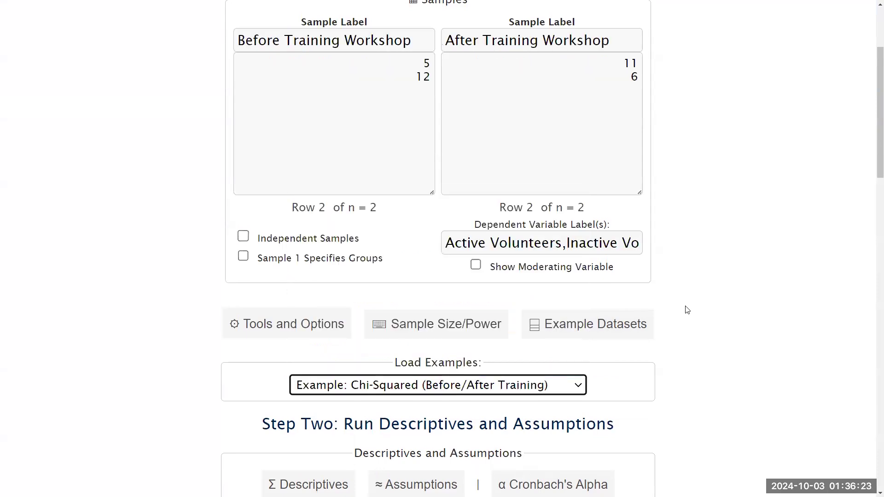
scroll(687, 306, up, 3)
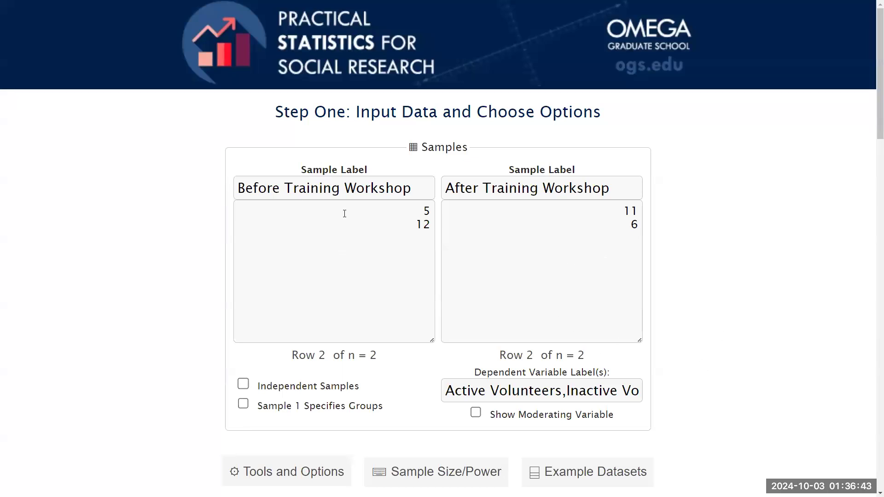
Step: Check the Before and After Training Workshop sample labels and the dependent variable labels for active and inactive volunteers
drag(238, 188, 616, 195)
click(417, 194)
click(615, 195)
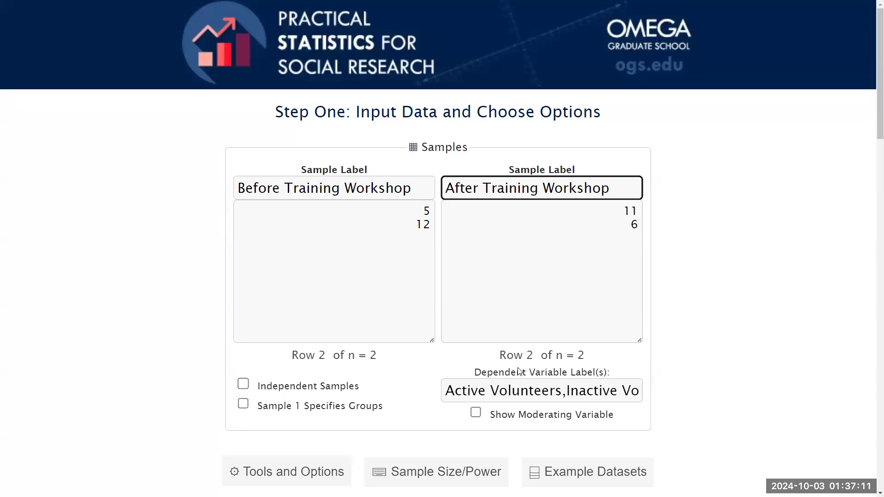
drag(453, 392, 657, 397)
click(569, 393)
click(673, 394)
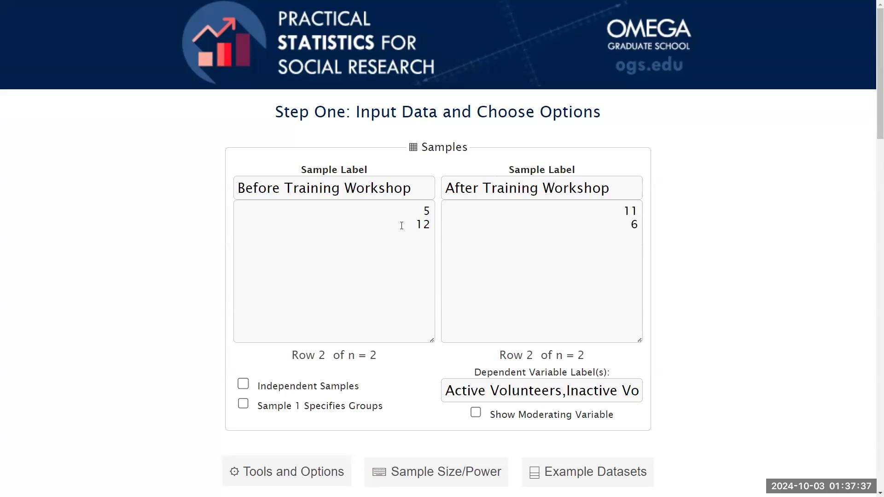
Step: Compare the first-row and second-row counts of the Before and After Training Workshop samples
double_click(421, 211)
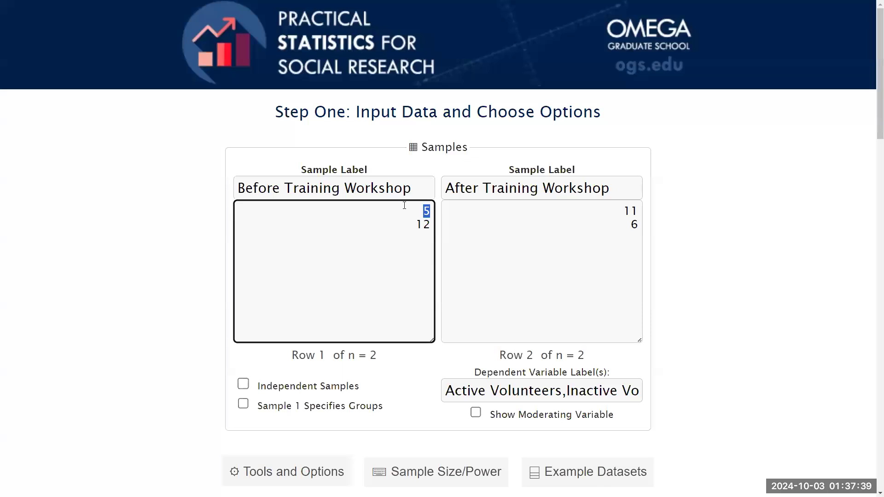
click(616, 211)
double_click(630, 211)
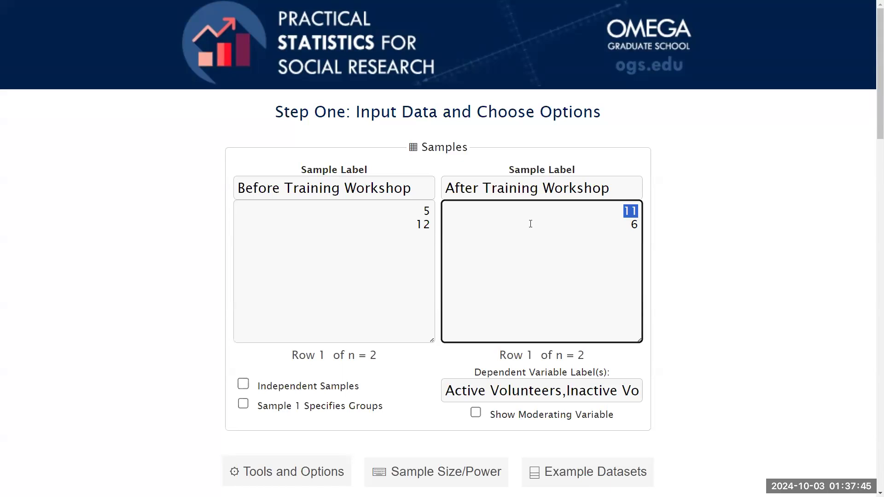
click(424, 225)
double_click(423, 224)
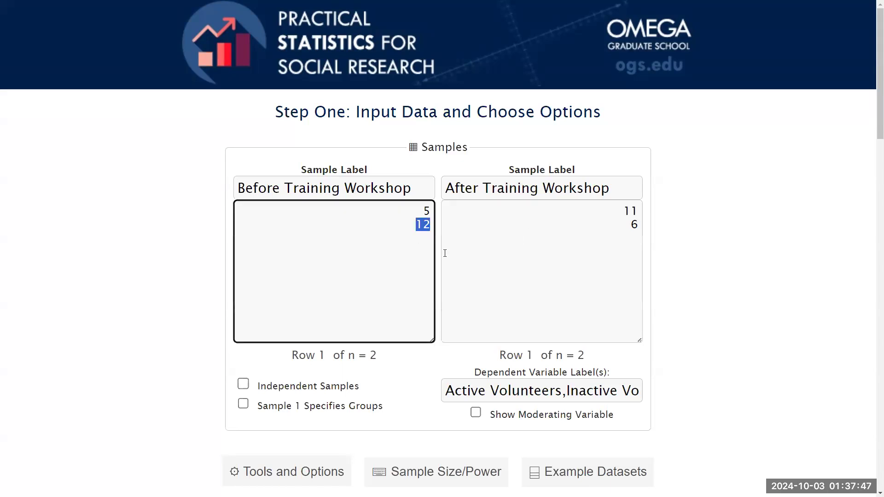
double_click(635, 224)
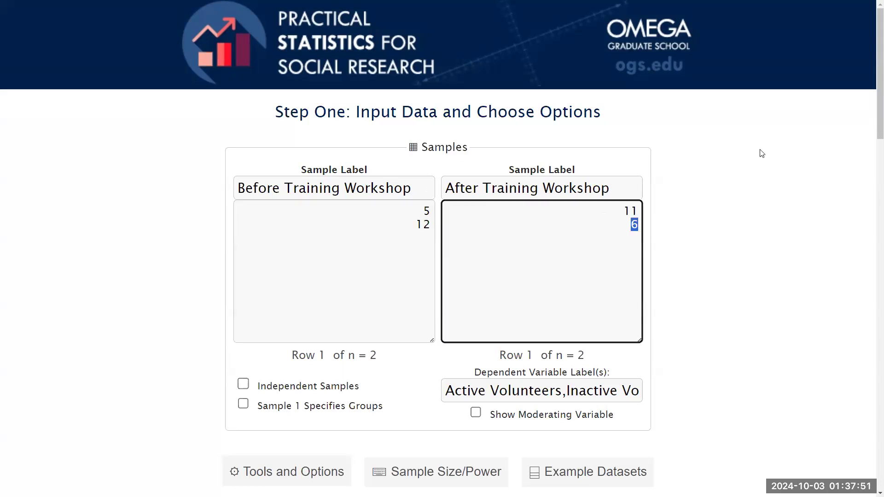
Step: Run the Chi-Squared procedure on the Before and After Training Workshop counts
key(Left)
drag(872, 114, 870, 264)
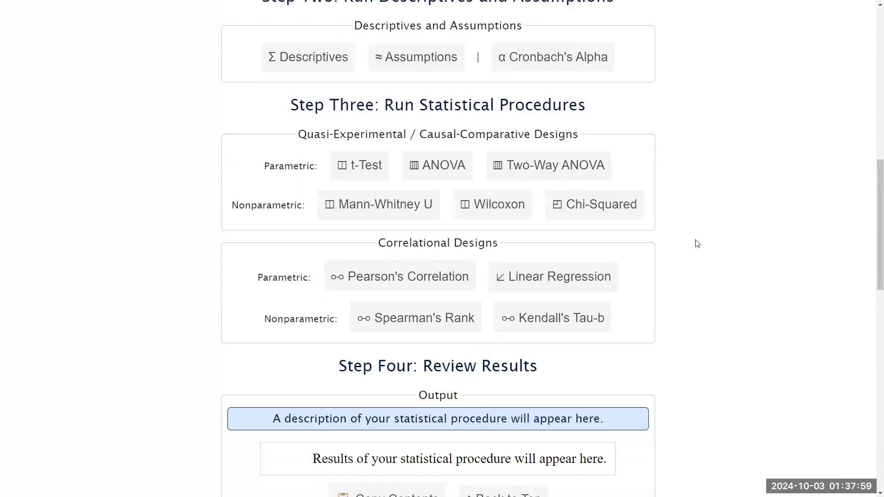
click(598, 208)
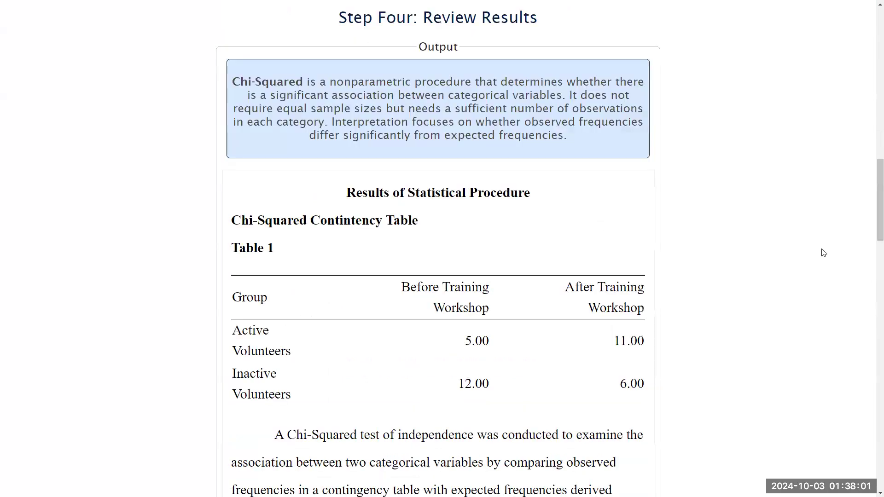
Step: Examine the Chi-Squared contingency table and the p-value in the statistics table
drag(870, 232, 870, 239)
scroll(871, 242, down, 2)
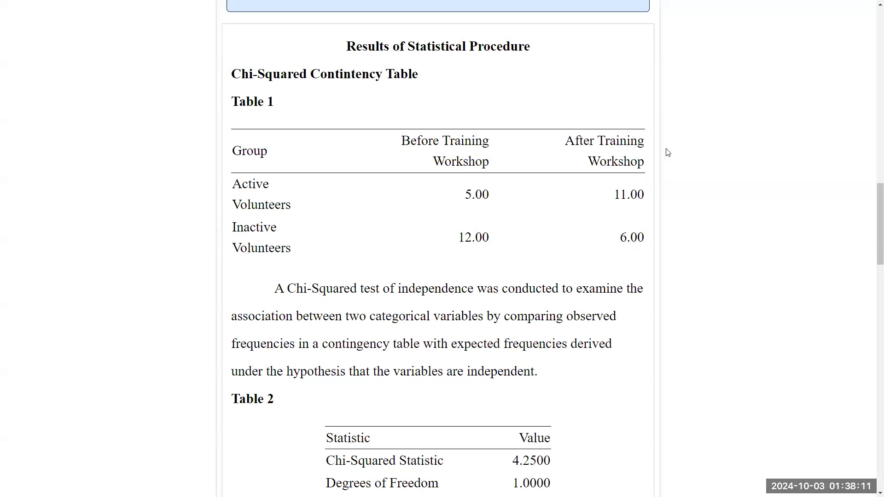
scroll(876, 250, down, 5)
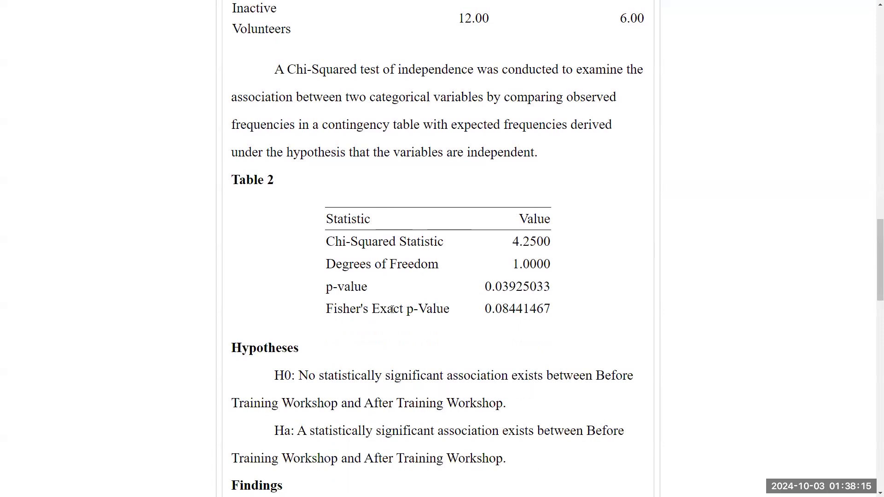
drag(484, 286, 549, 285)
click(550, 285)
drag(492, 286, 548, 286)
click(431, 303)
scroll(490, 316, down, 1)
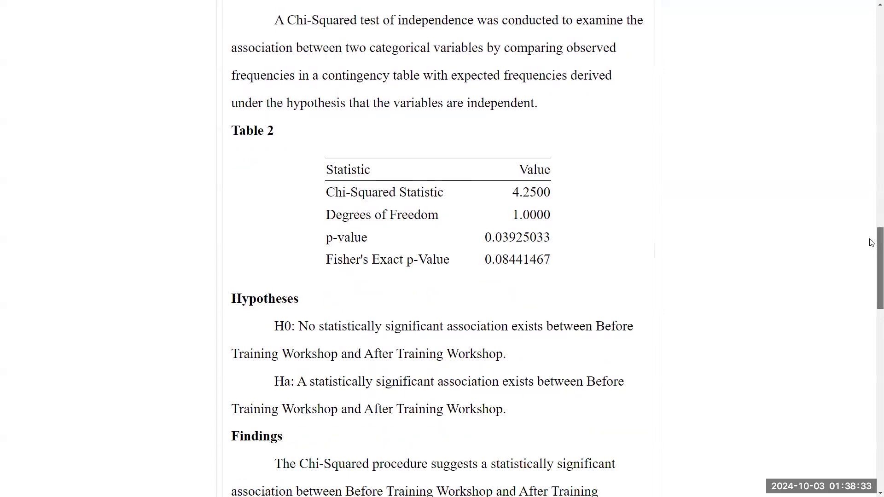
Step: Read the Chi-Squared hypotheses and findings, checking the p-value given in the first finding
scroll(870, 243, down, 5)
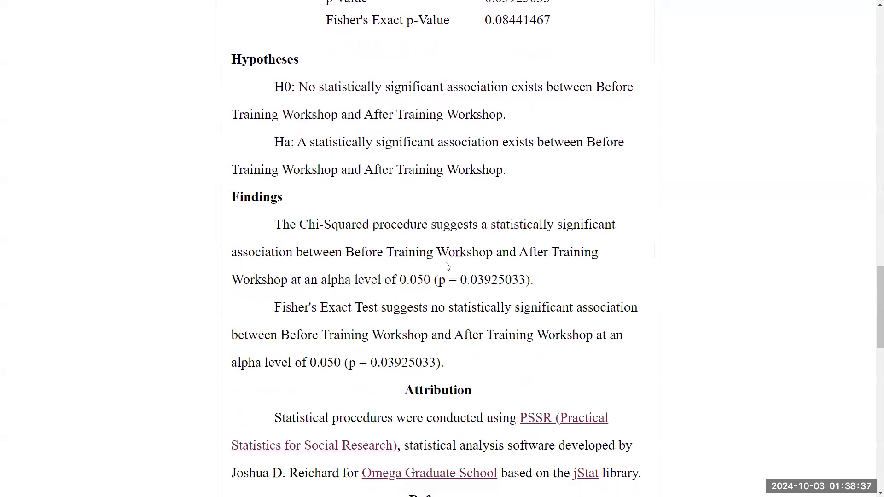
drag(438, 280, 526, 282)
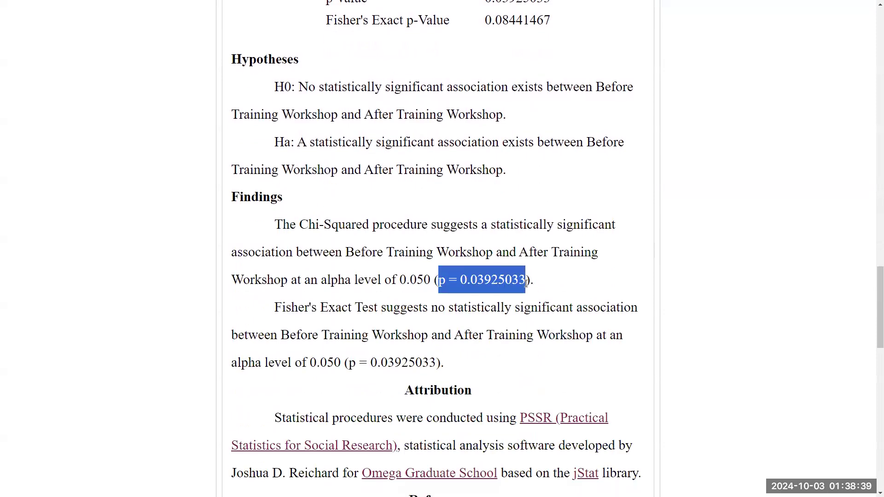
click(504, 280)
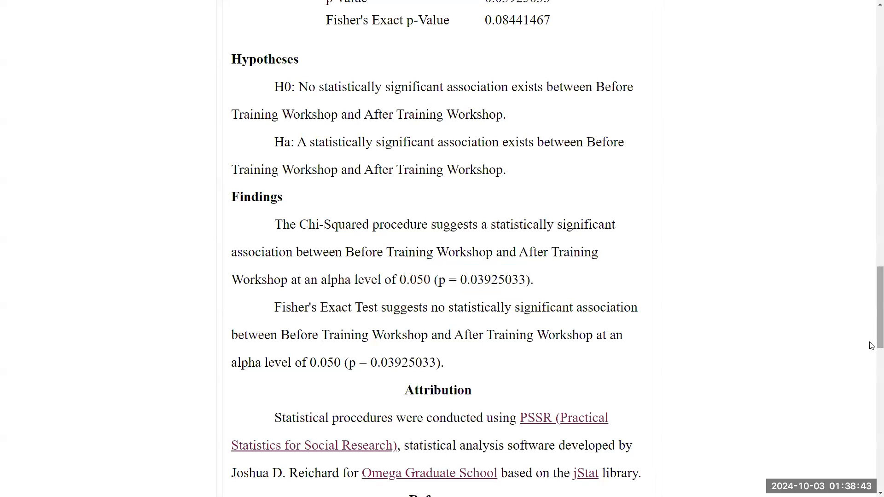
Step: Revisit the contingency table and statistics, and go back to the training workshop input data
drag(871, 345, 871, 242)
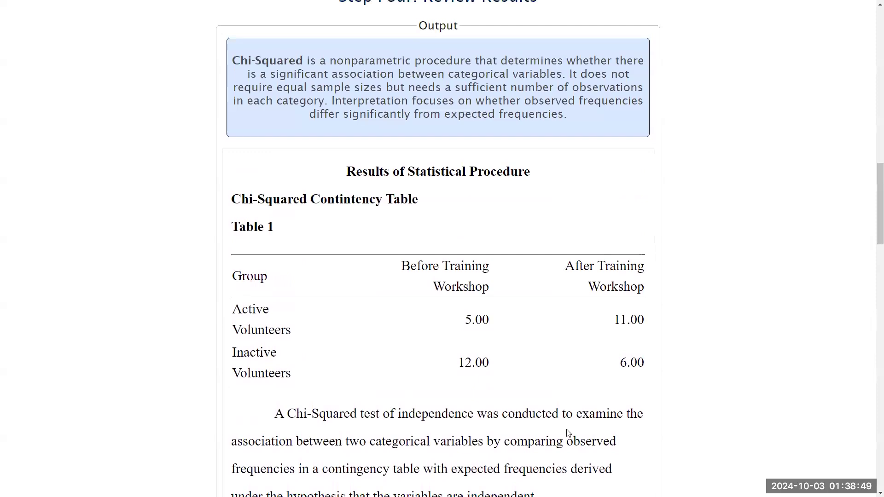
scroll(569, 433, down, 5)
scroll(588, 351, up, 20)
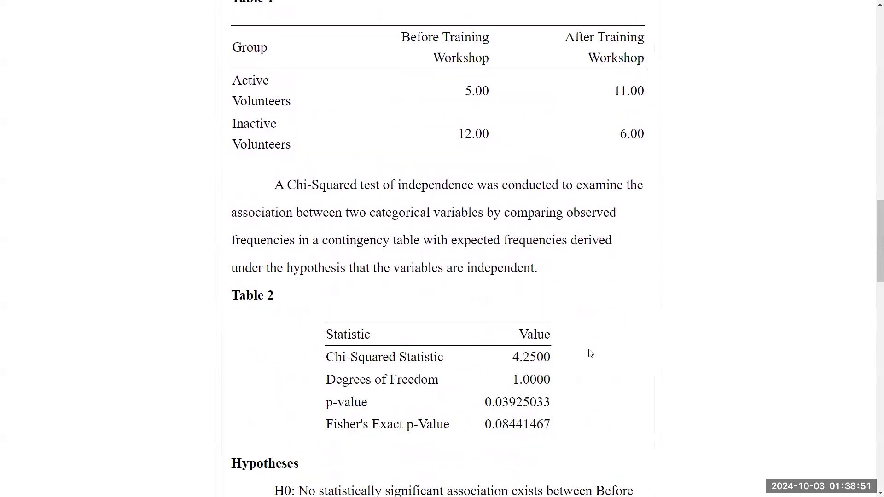
scroll(465, 210, up, 4)
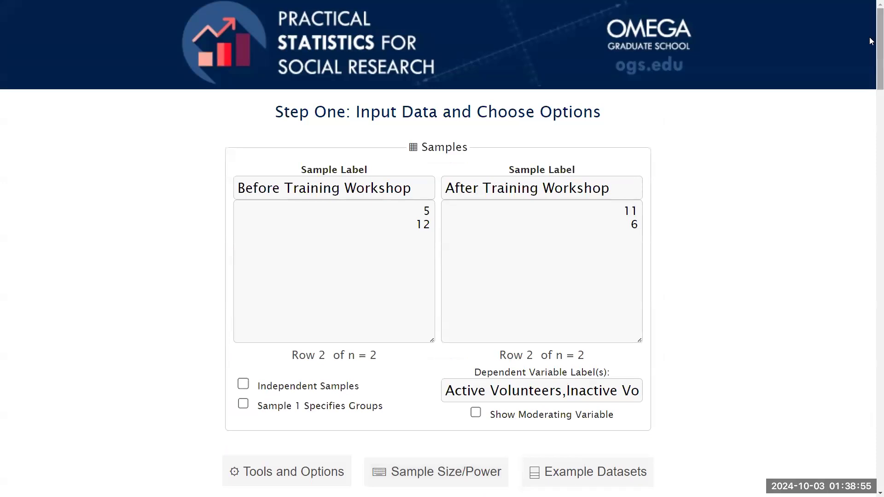
Step: Review the Chi-Squared statistics table, hypotheses and the Chi-Squared and Fisher's Exact Test findings again
scroll(438, 277, down, 15)
scroll(438, 249, down, 14)
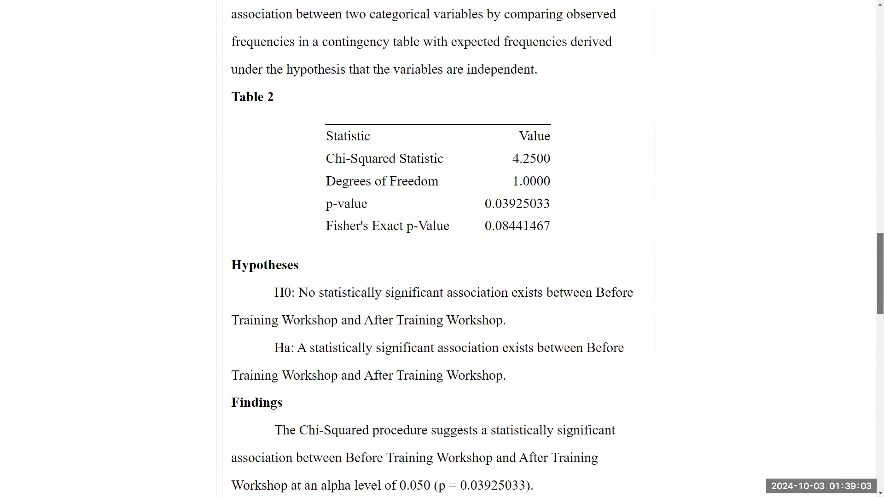
scroll(438, 248, down, 3)
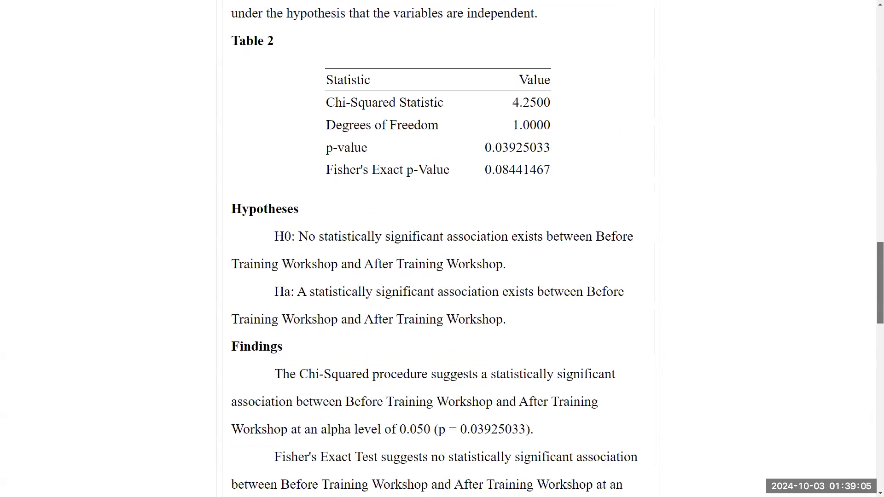
scroll(437, 249, down, 4)
scroll(437, 248, up, 5)
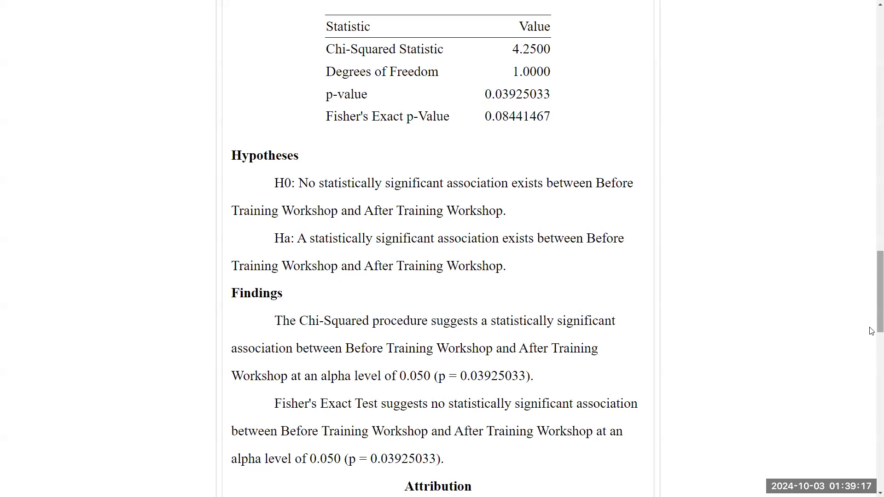
scroll(871, 330, up, 3)
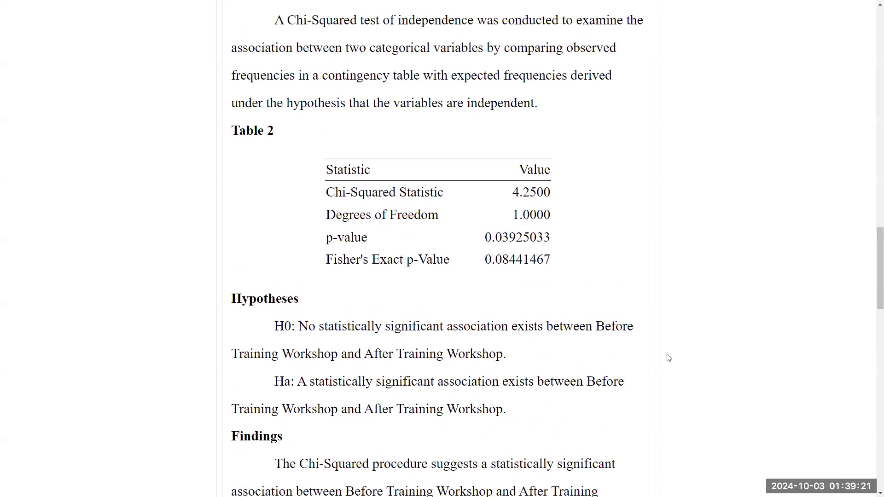
Step: Return to the input data and reload the page to clear the Chi-Squared training workshop example
drag(871, 309, 869, 73)
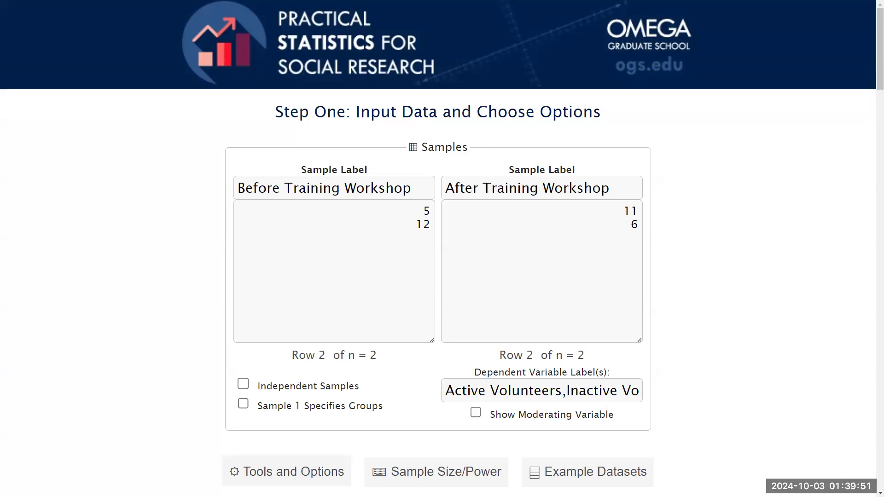
mouse_move(880, 65)
mouse_down()
mouse_move(871, 133)
mouse_move(879, 65)
mouse_up()
scroll(788, 258, down, 5)
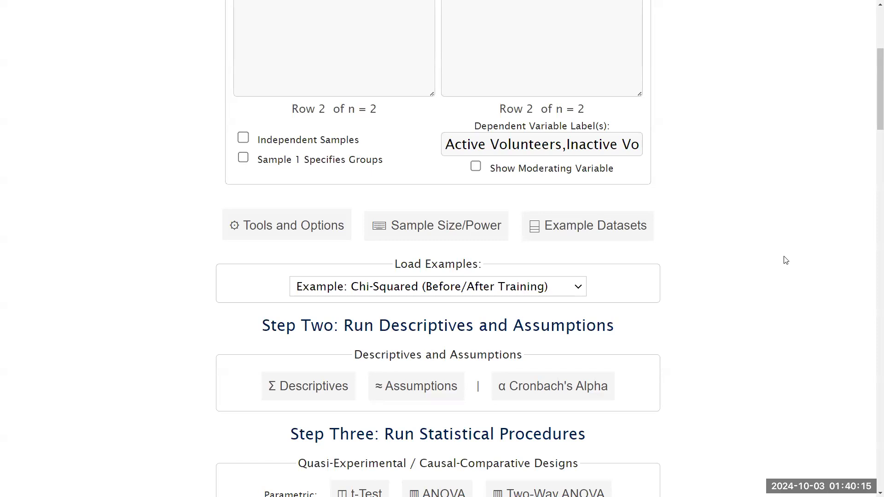
scroll(828, 304, up, 4)
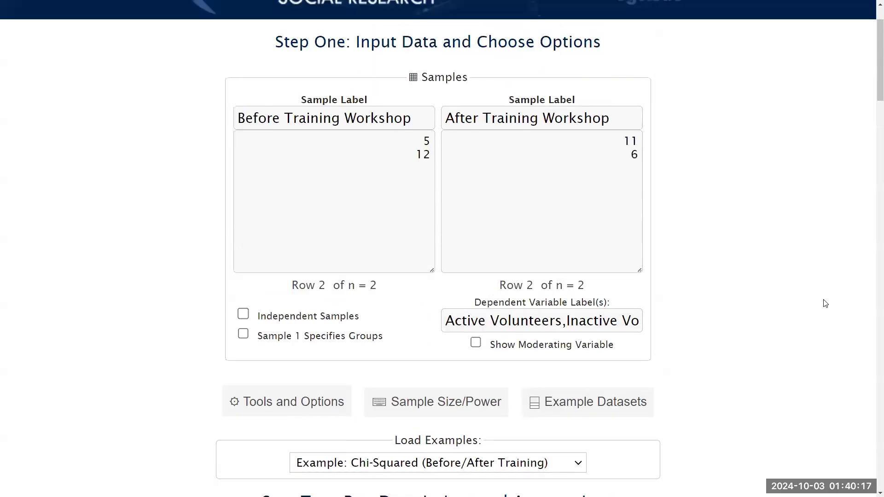
scroll(825, 303, up, 2)
key(F5)
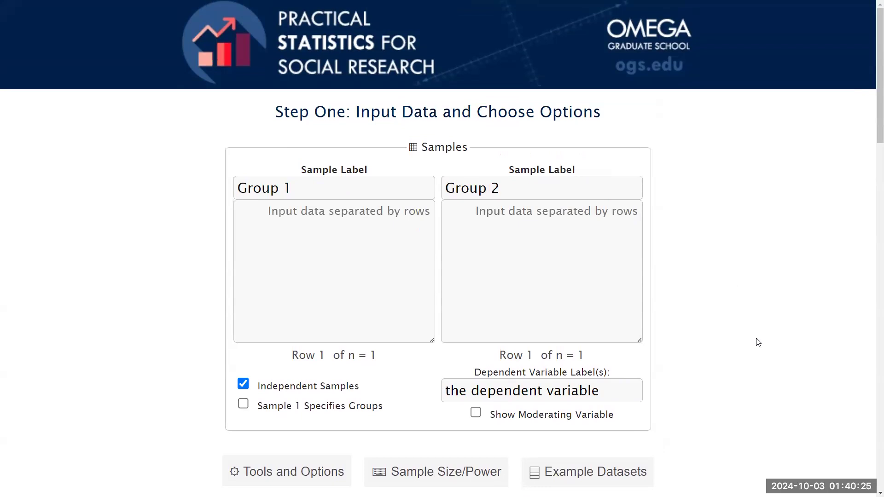
Step: Show the example datasets and load the Cronbach's Alpha example into the samples
scroll(762, 378, down, 2)
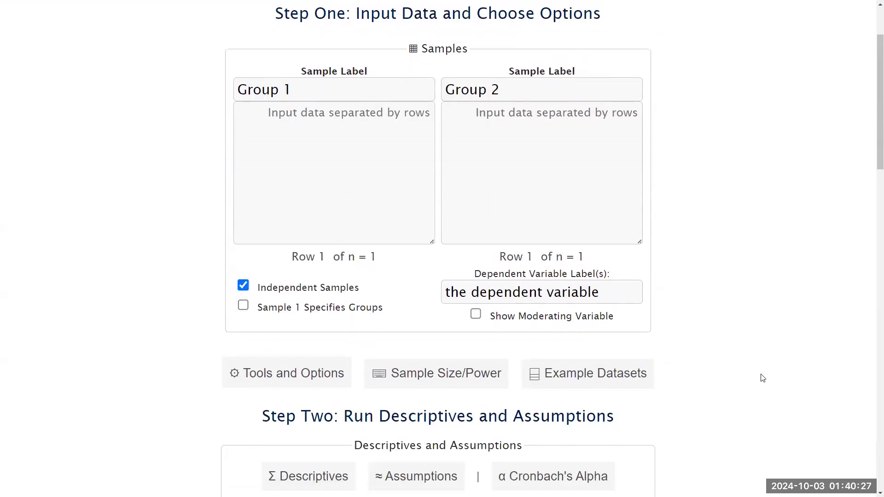
click(562, 379)
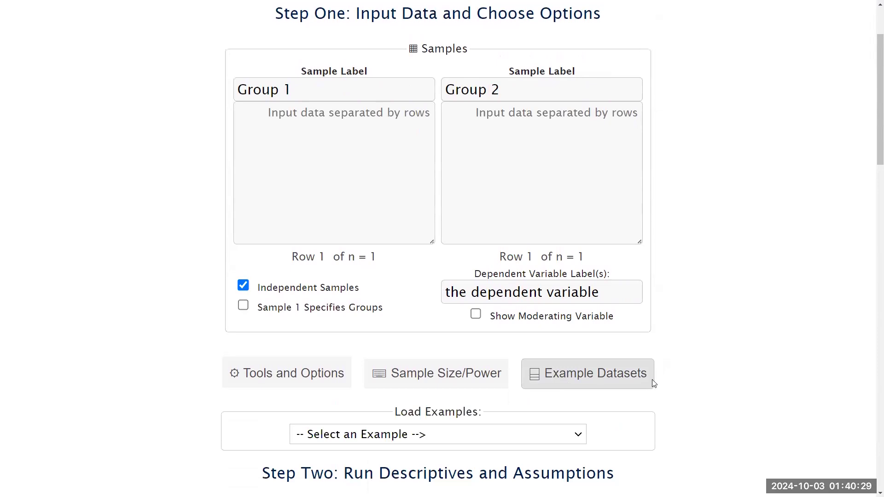
scroll(497, 343, down, 2)
click(497, 341)
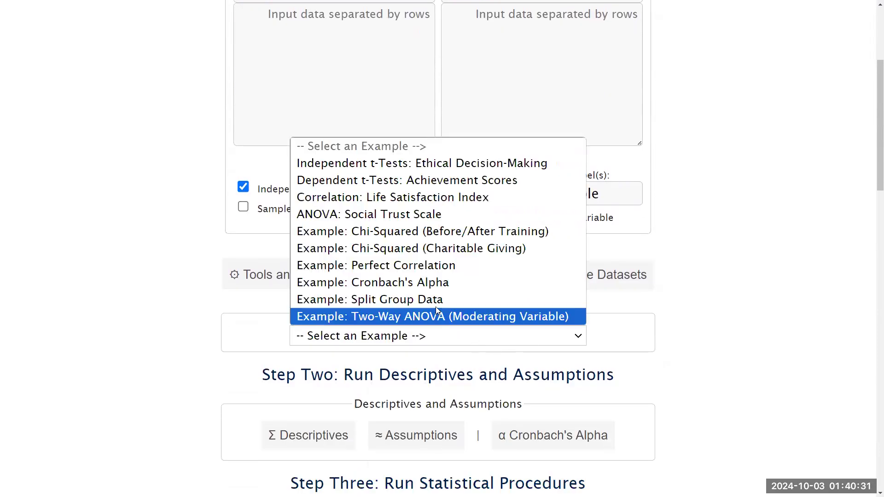
click(427, 282)
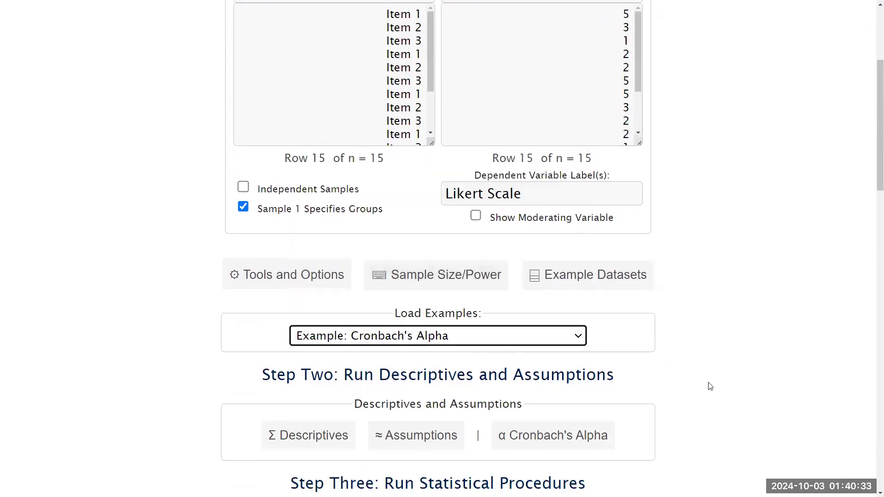
scroll(708, 385, up, 4)
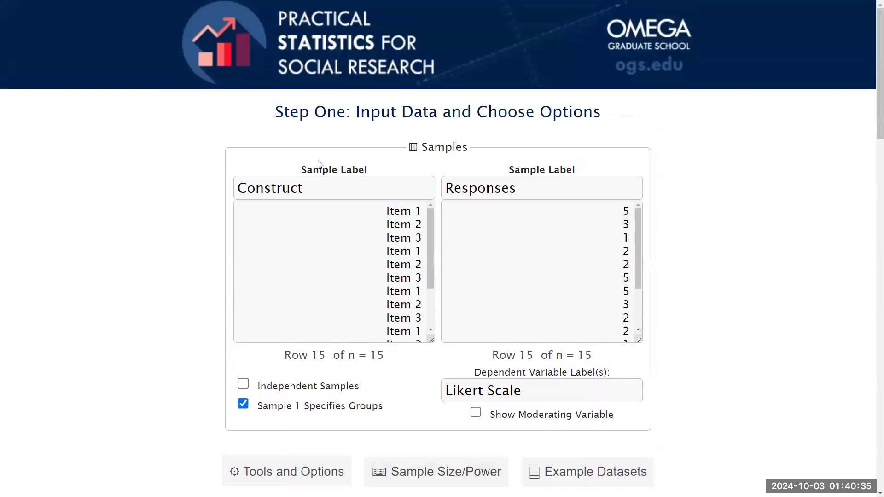
Step: Examine the first two sets of Item 1 to Item 3 rows alongside their Likert responses
click(404, 212)
click(402, 226)
click(402, 238)
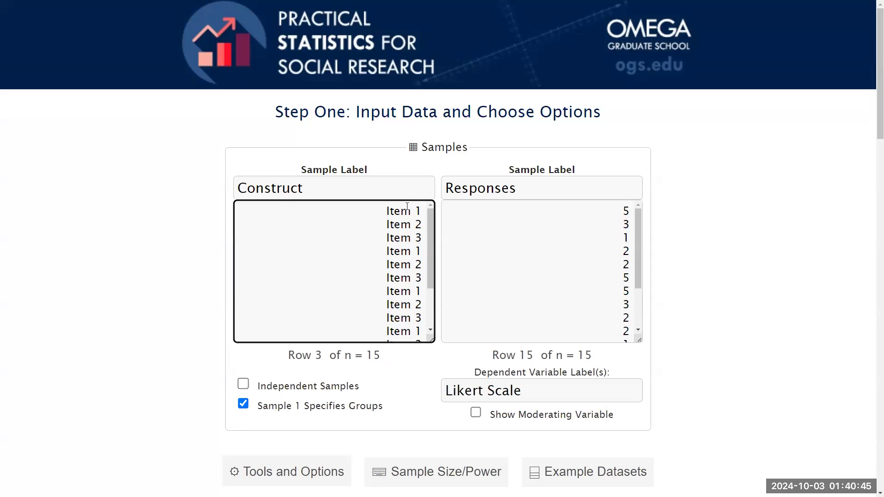
drag(616, 210, 636, 215)
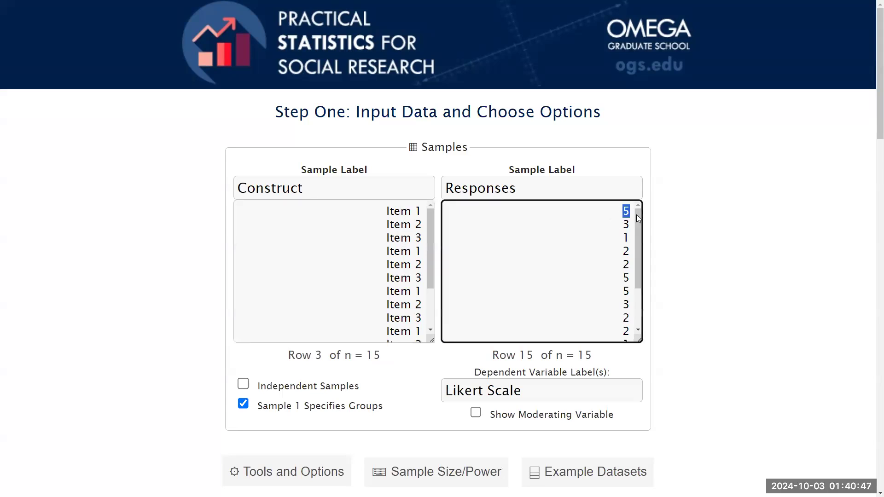
click(626, 224)
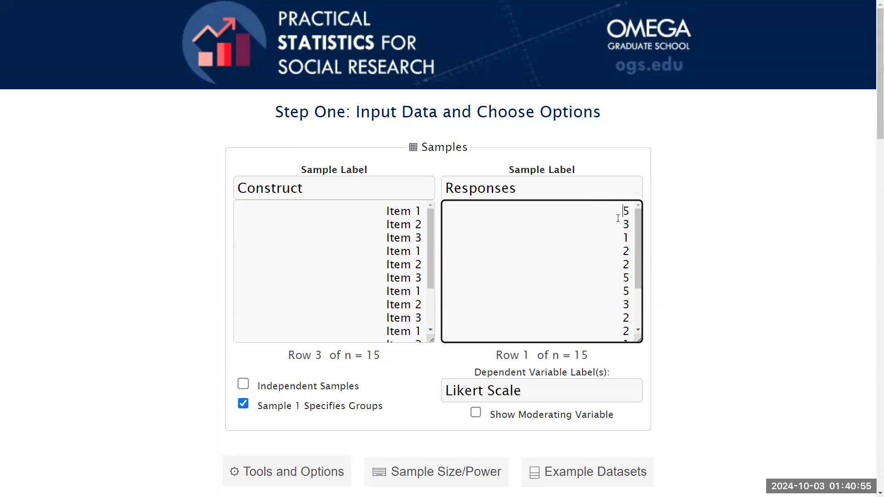
click(609, 235)
click(606, 212)
click(618, 252)
click(619, 266)
click(618, 275)
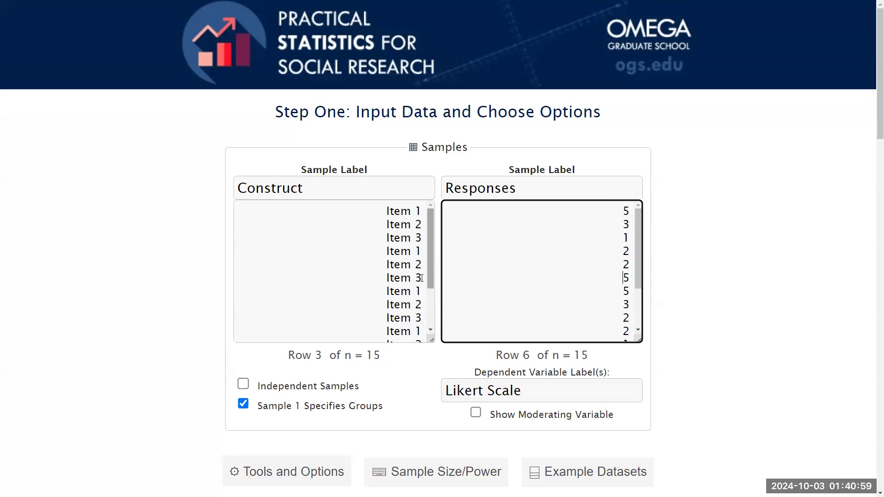
Step: Compare the third set of Item 1 to Item 3 rows with its matching responses
drag(431, 270, 441, 229)
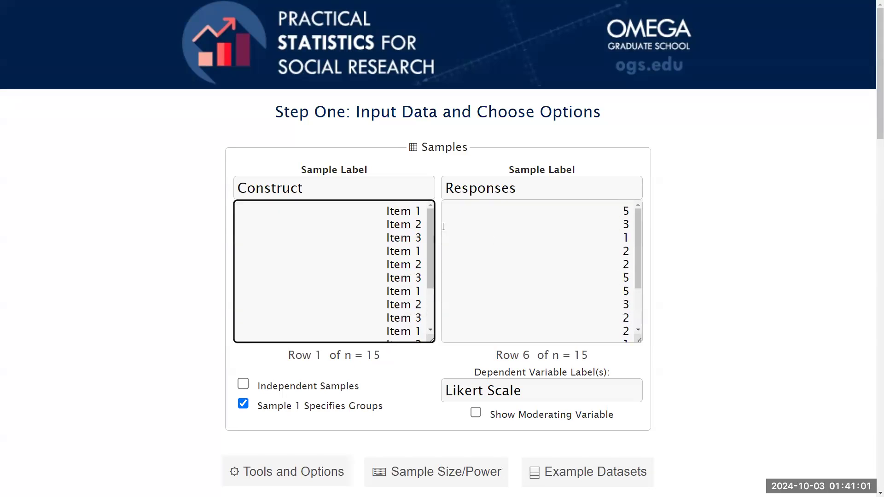
drag(639, 242, 634, 216)
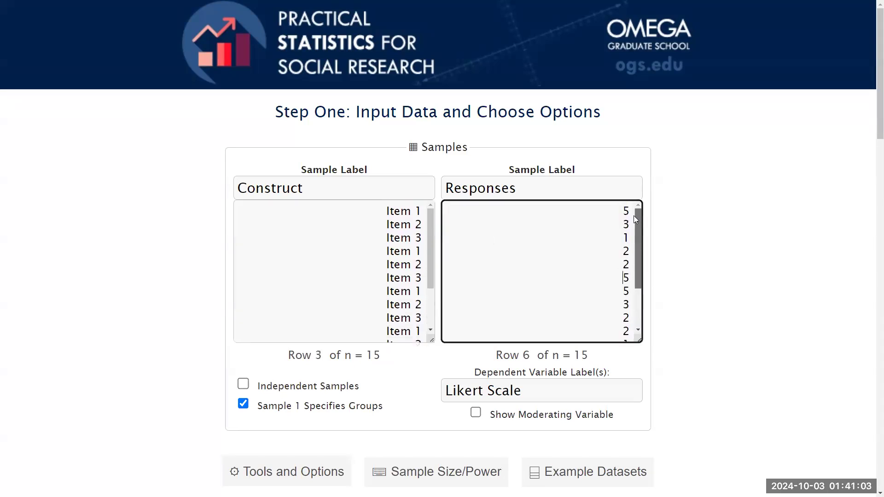
click(404, 292)
double_click(403, 292)
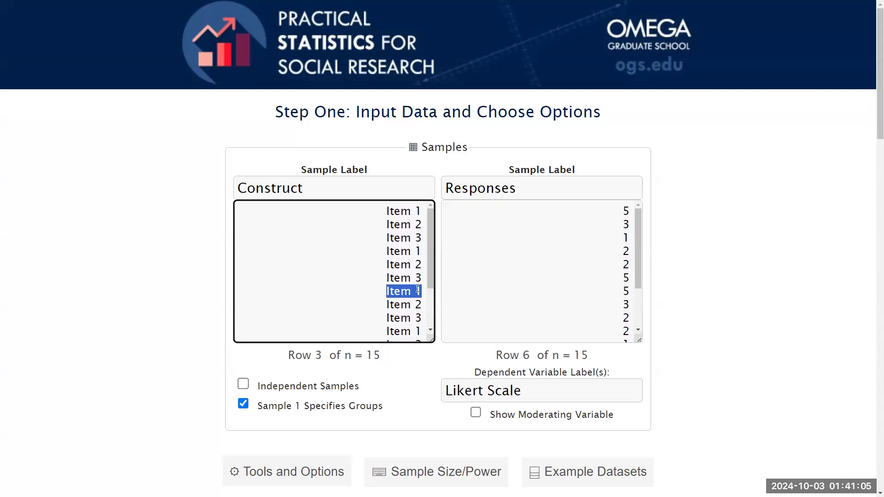
drag(384, 210, 430, 320)
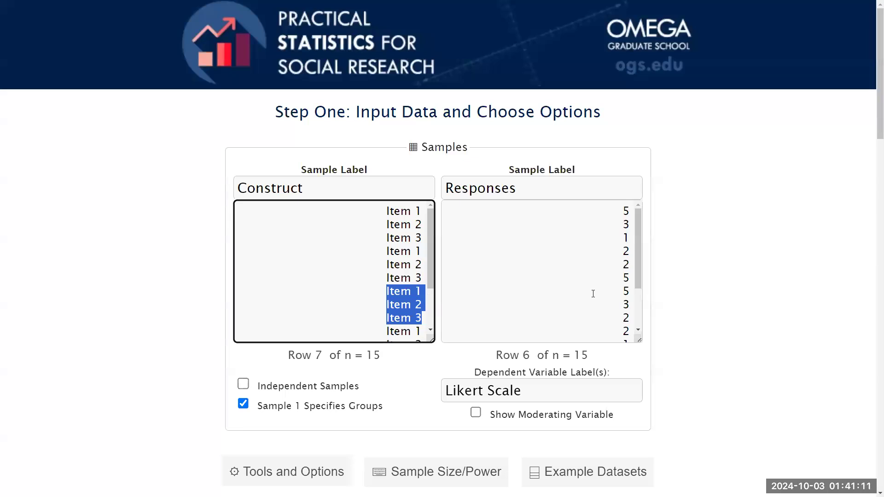
drag(617, 291, 672, 304)
click(668, 310)
scroll(659, 330, down, 4)
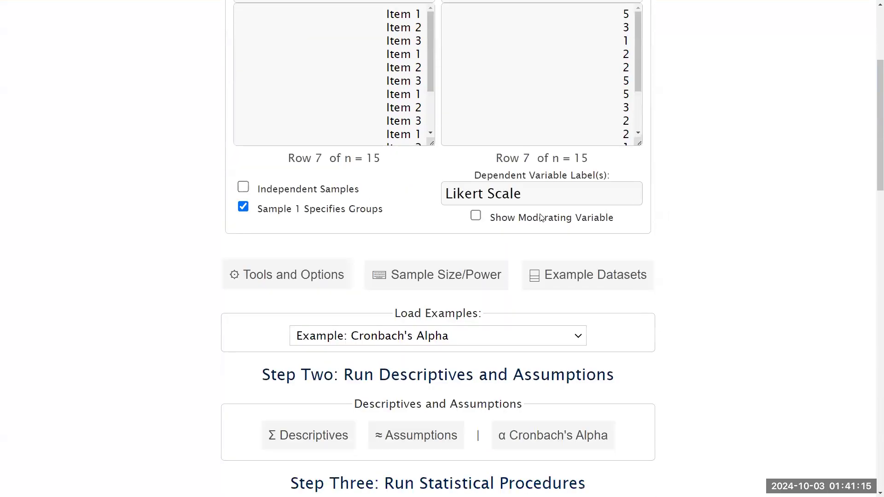
scroll(540, 203, up, 4)
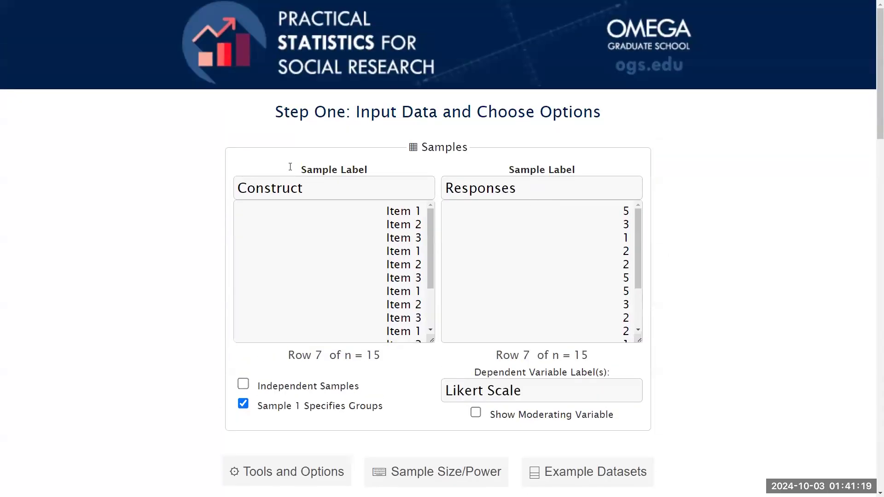
Step: Check the Construct and Responses sample labels and view the last rows of both samples
click(269, 188)
click(486, 189)
click(354, 186)
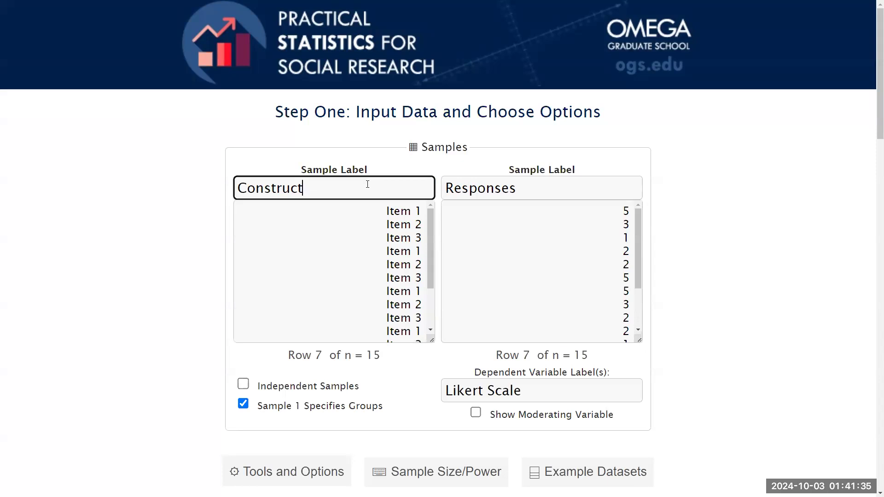
drag(640, 255, 640, 293)
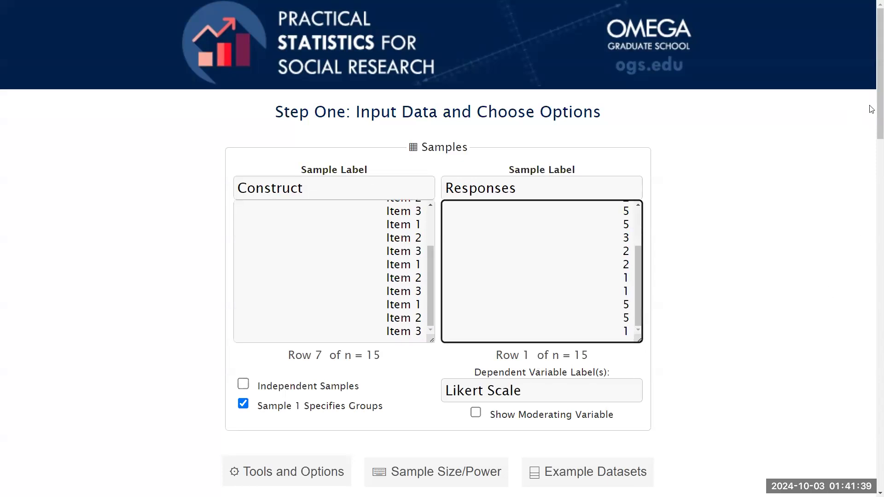
Step: Run Cronbach's Alpha on the loaded construct items and responses
scroll(871, 116, down, 1)
scroll(871, 116, down, 7)
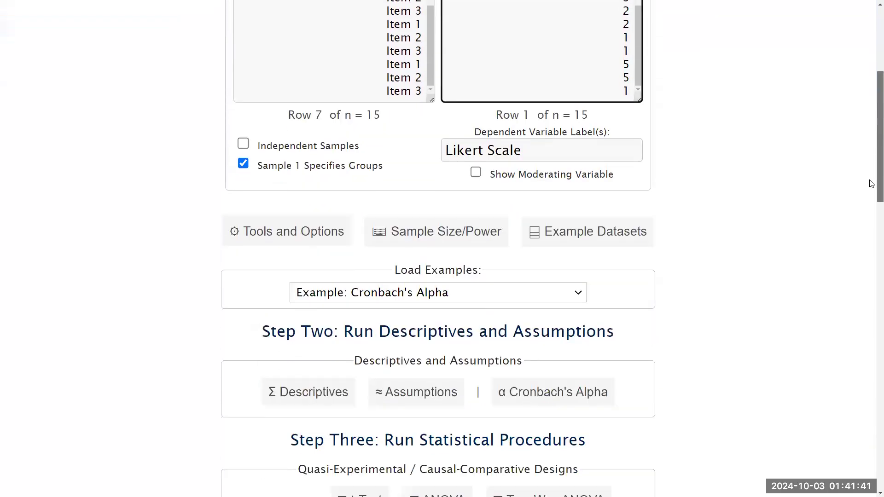
scroll(871, 215, down, 3)
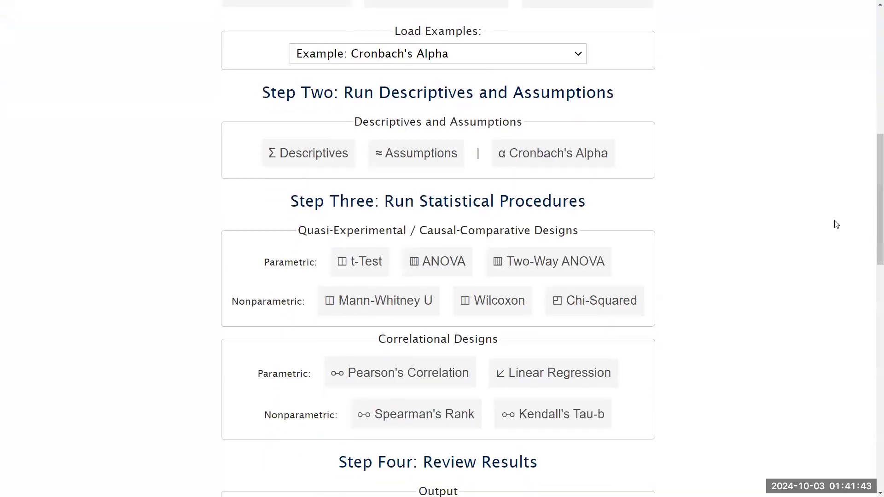
click(572, 161)
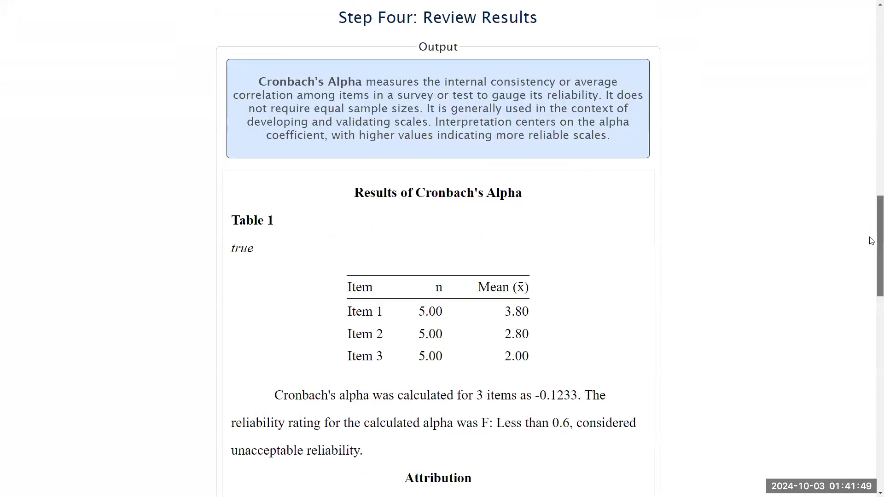
Step: Examine the Cronbach's Alpha item table, then read the alpha coefficient and reliability rating in the text below it
scroll(871, 241, down, 4)
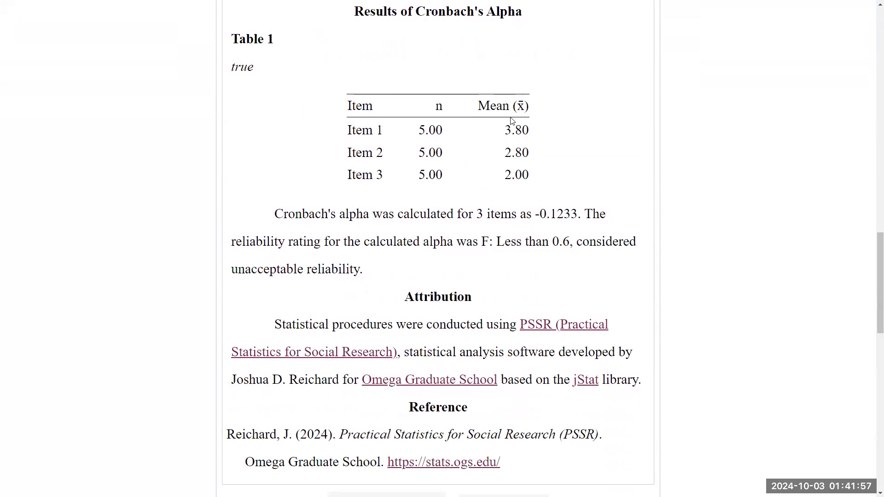
drag(275, 214, 367, 277)
click(368, 277)
double_click(487, 243)
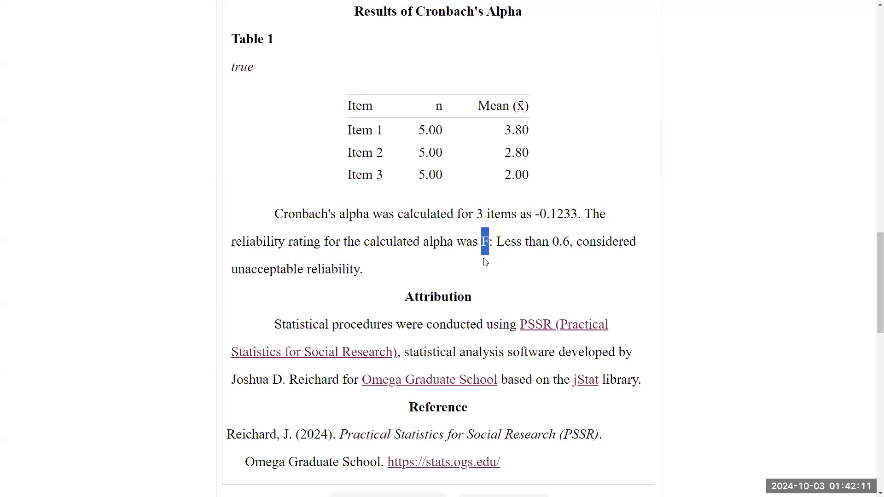
click(492, 246)
drag(498, 245, 571, 244)
click(482, 240)
drag(355, 271, 231, 272)
click(516, 278)
Step: Go back to the input data and review the full list of construct items and their responses
drag(871, 311, 870, 83)
drag(427, 290, 425, 225)
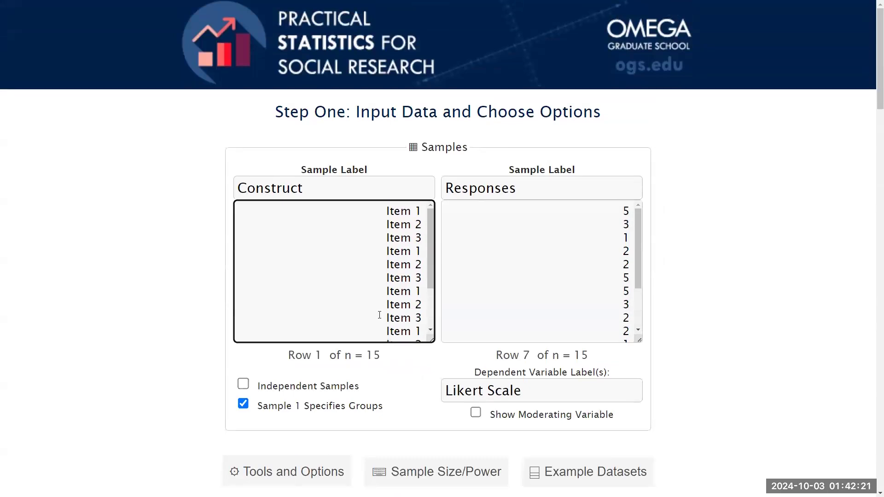
scroll(380, 315, down, 2)
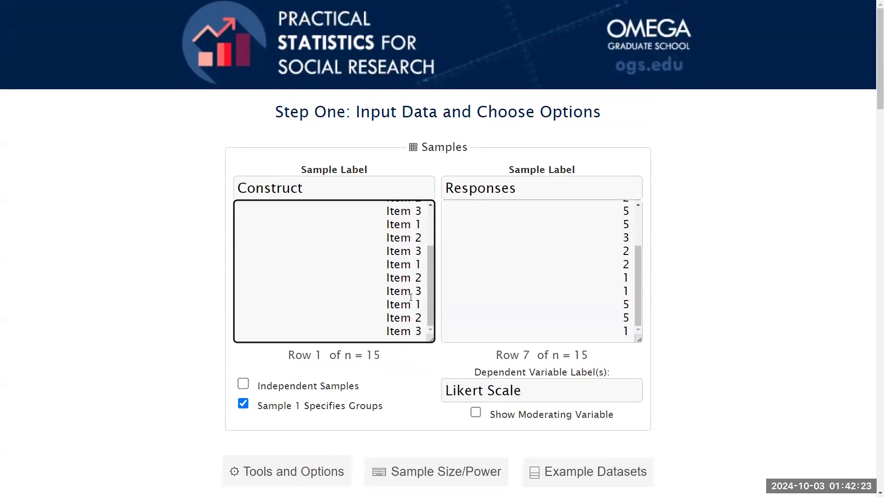
scroll(410, 297, up, 3)
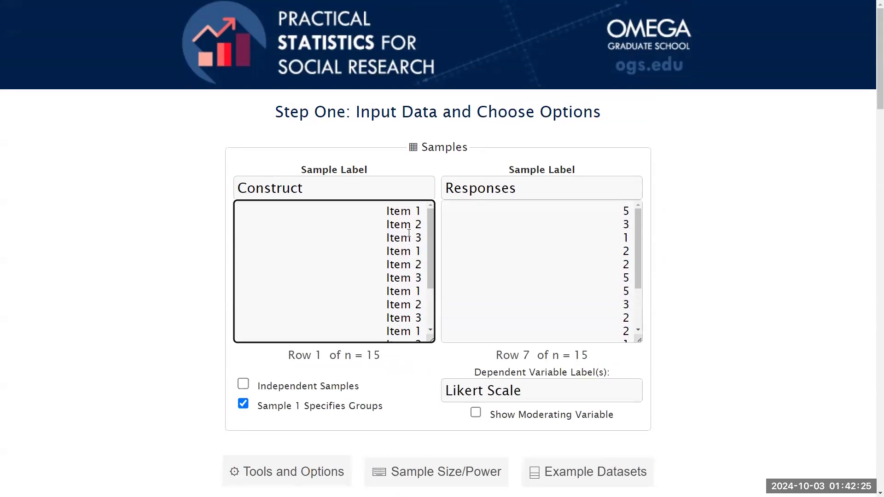
drag(385, 207, 422, 241)
click(797, 185)
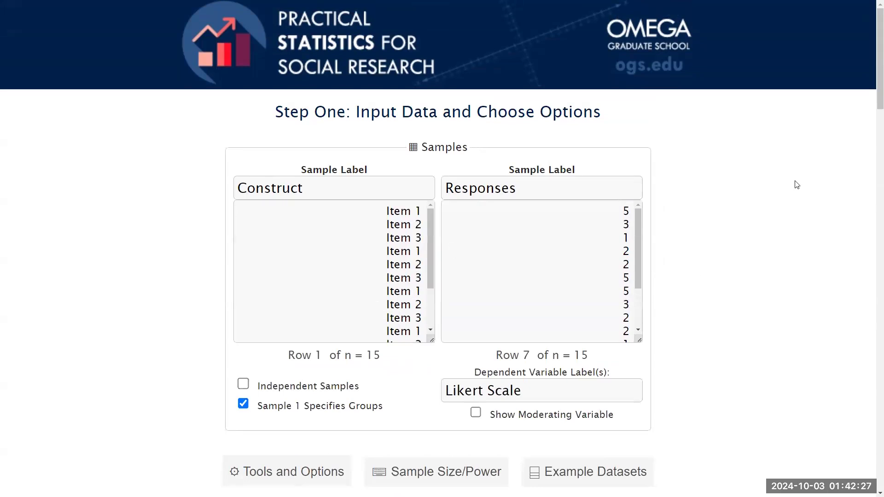
drag(871, 79, 871, 148)
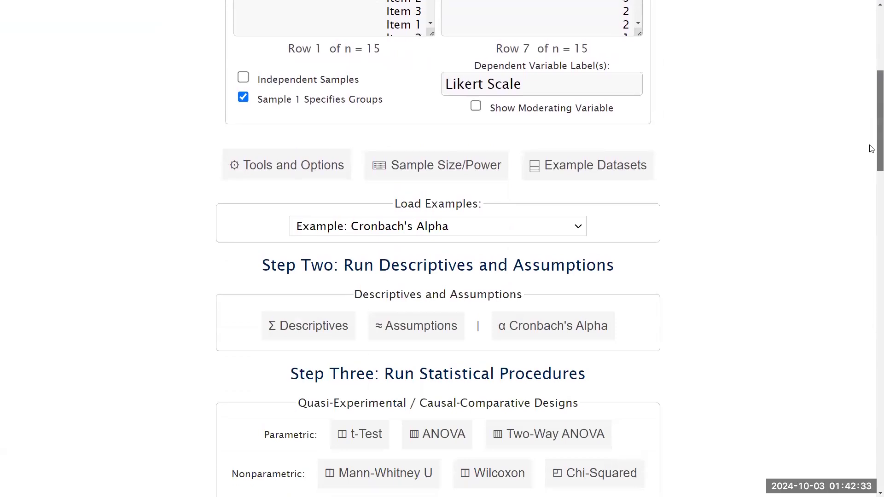
drag(871, 148, 871, 154)
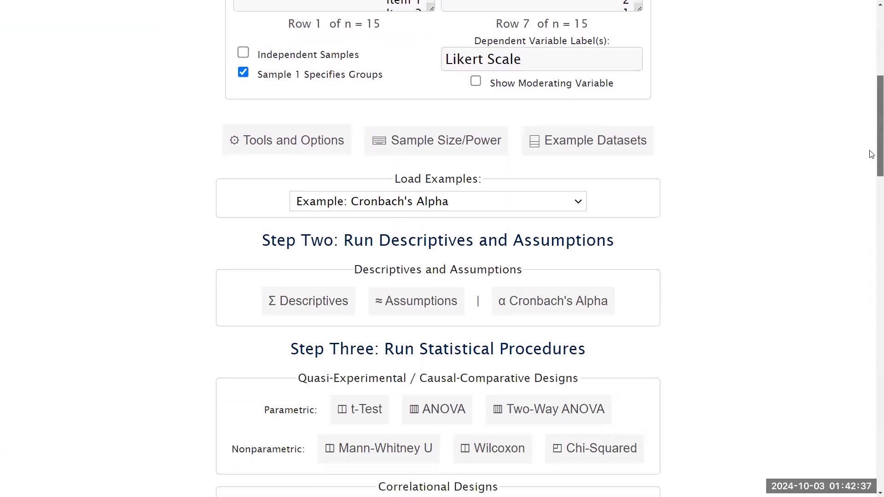
drag(871, 155, 872, 124)
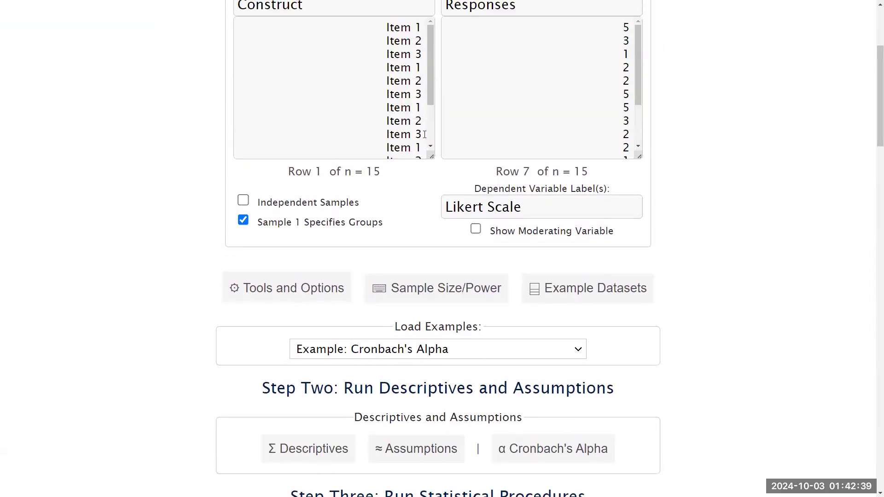
drag(431, 131, 431, 74)
scroll(523, 214, up, 1)
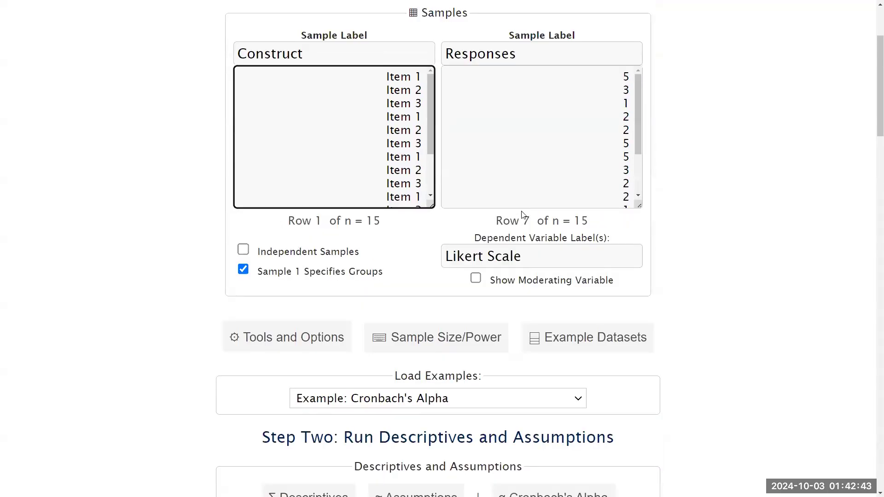
click(683, 288)
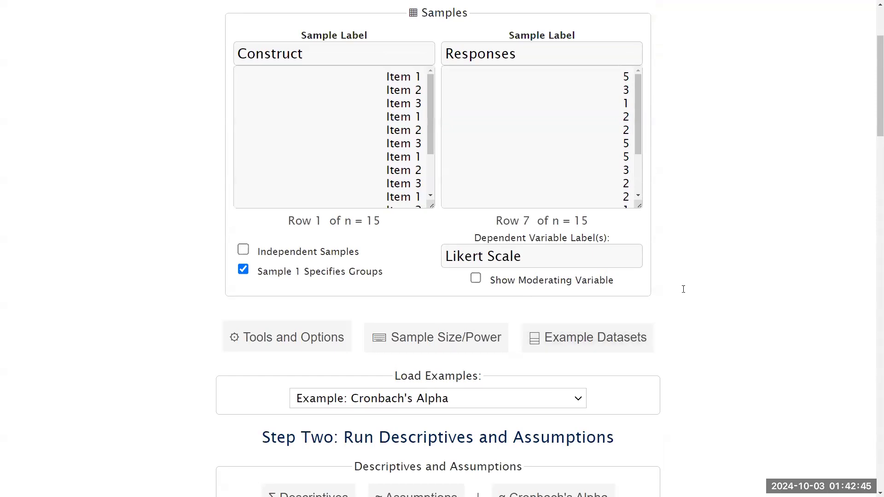
Step: Reload the page to clear the Cronbach's Alpha example data and reset the input form
drag(870, 95, 871, 83)
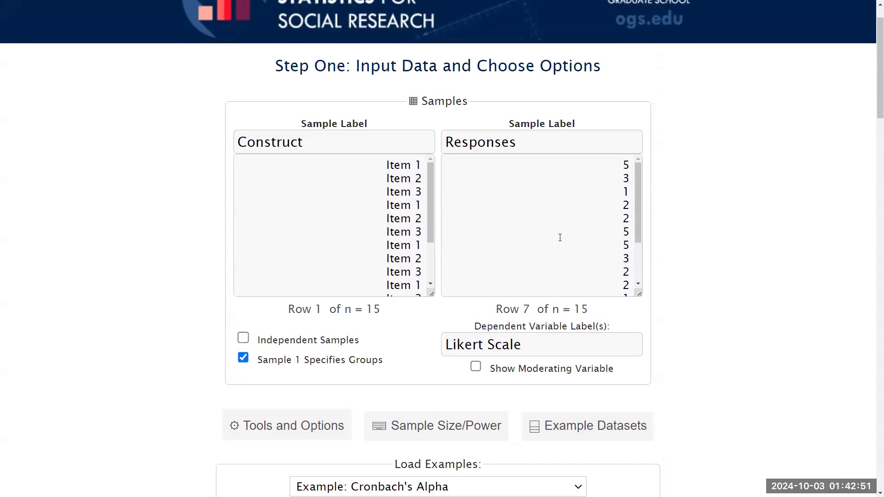
scroll(703, 392, up, 1)
scroll(702, 392, down, 1)
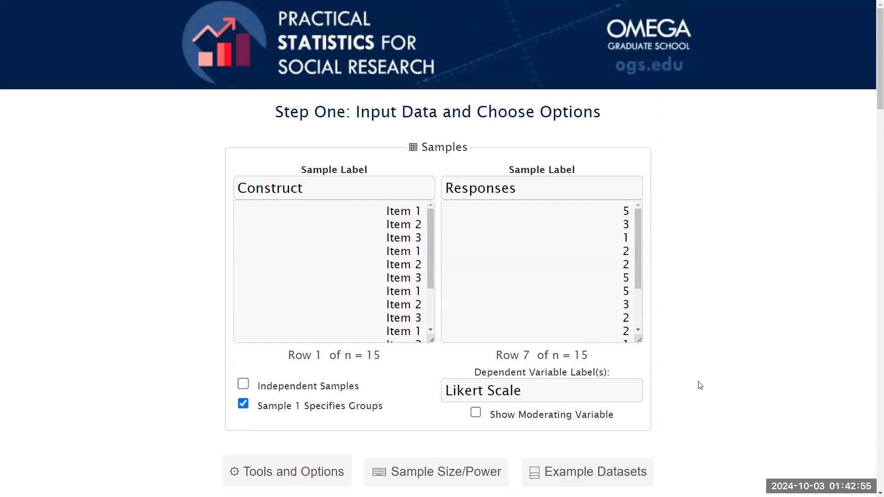
key(F5)
Step: Show the example datasets and load "Example: Split Group Data"
scroll(692, 391, down, 3)
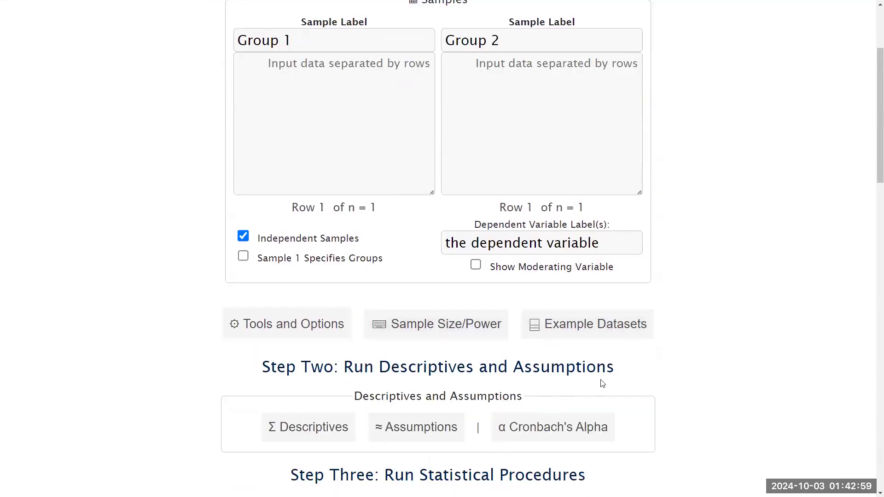
scroll(600, 386, down, 2)
click(592, 235)
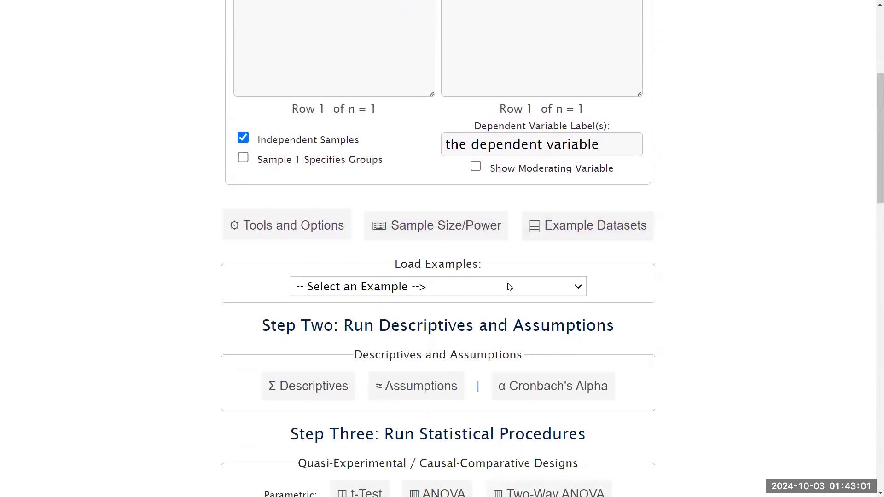
click(464, 292)
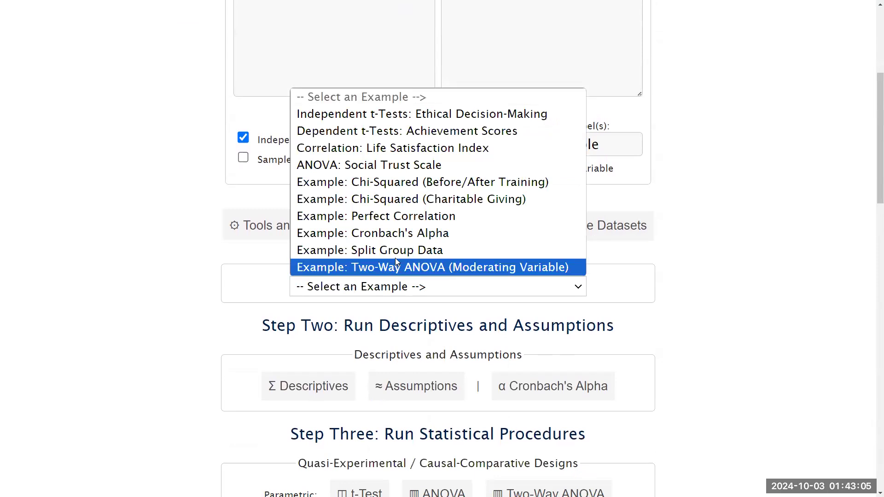
click(368, 251)
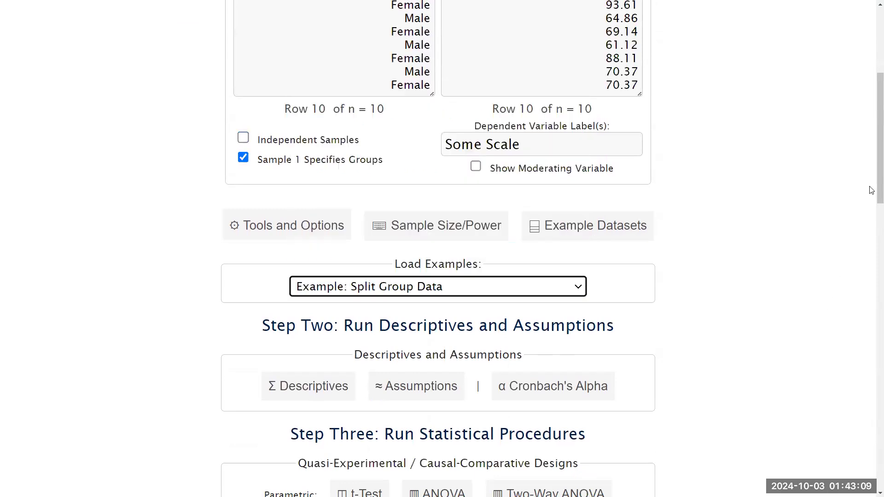
Step: Review the group names in the Groups sample and the matching scores in the Values sample
scroll(872, 190, up, 5)
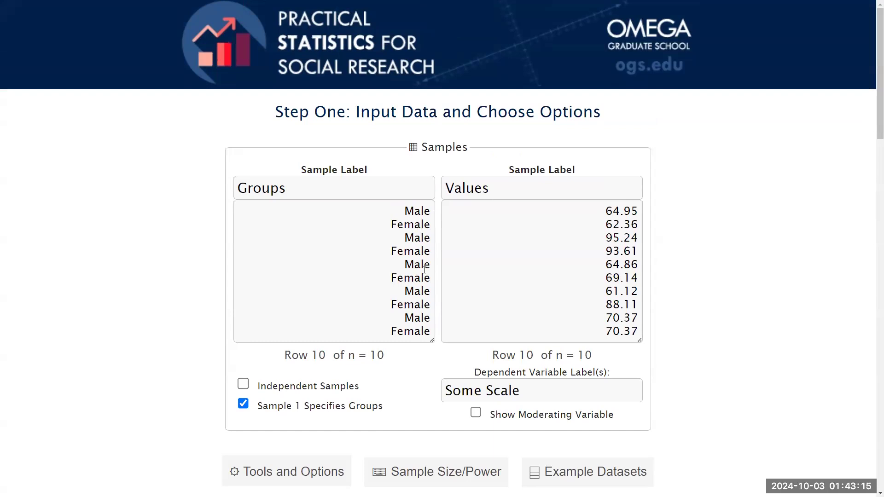
drag(400, 211, 429, 343)
click(380, 257)
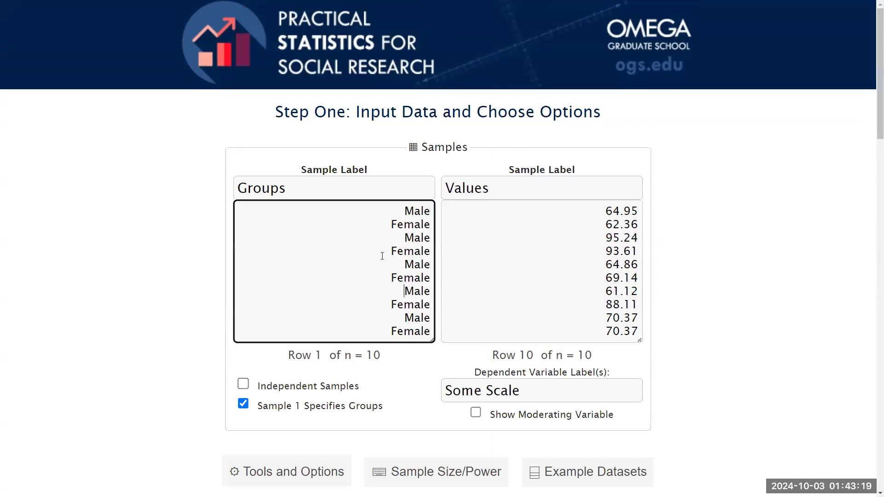
drag(404, 211, 448, 364)
click(403, 278)
drag(602, 209, 640, 339)
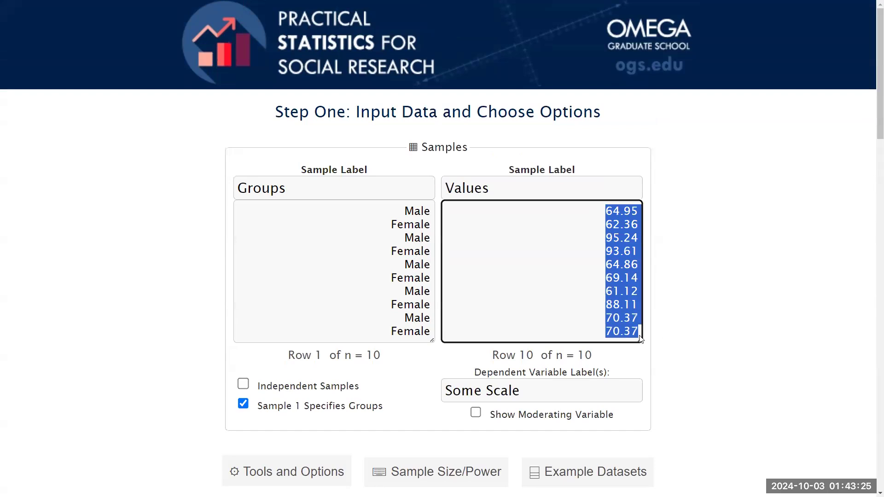
click(613, 237)
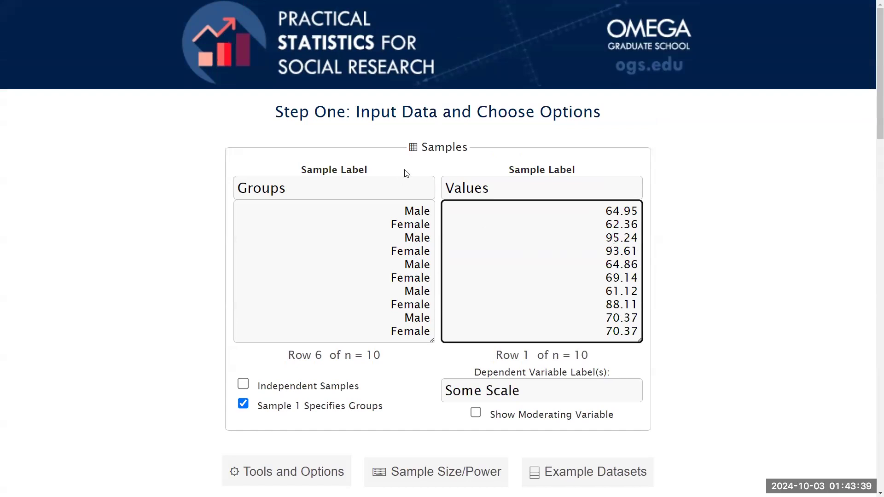
Step: Show the tools and options, and split the loaded data by groups into separate Male and Female samples
scroll(761, 335, down, 1)
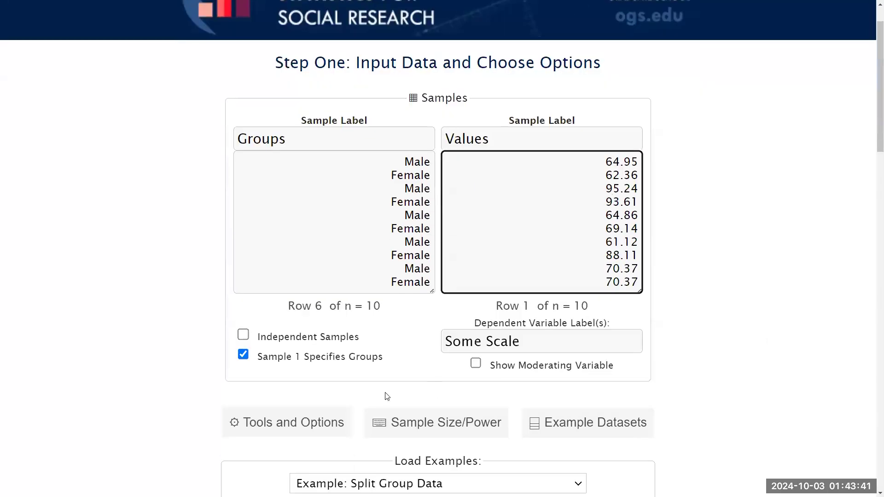
click(308, 421)
scroll(310, 412, down, 3)
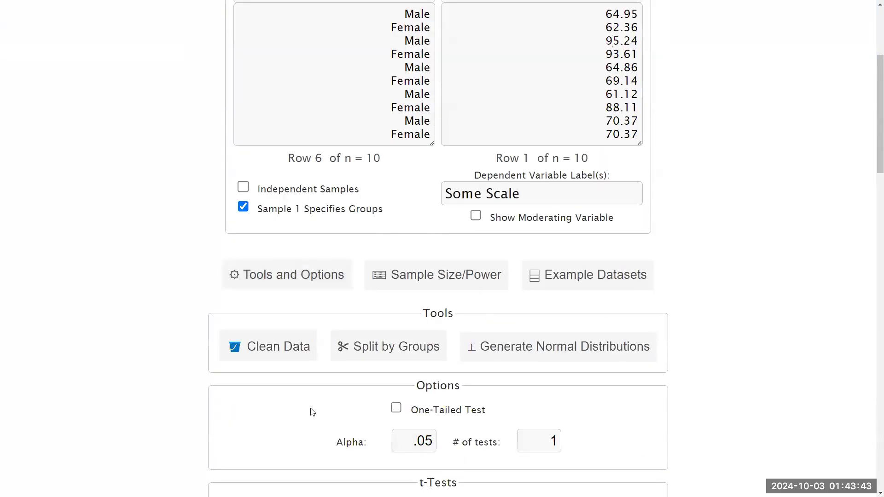
click(392, 353)
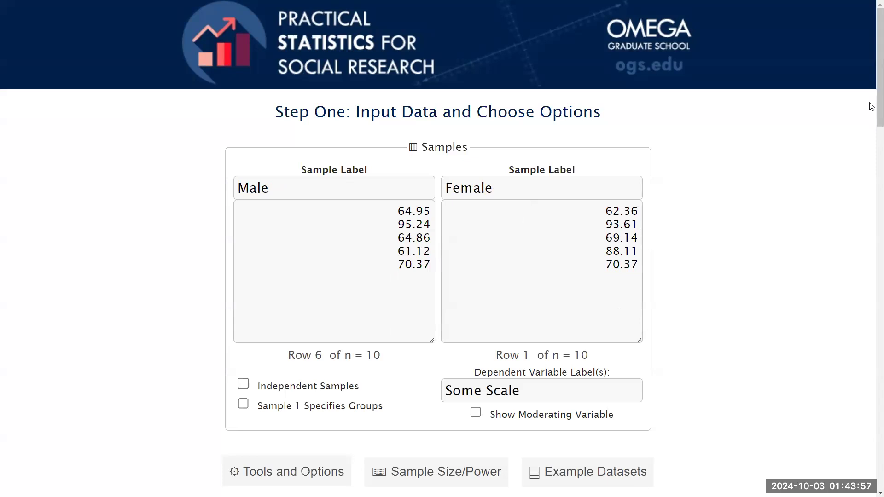
Step: Run a t-Test on the split Male and Female samples and review its output through the post-hoc statistics
drag(872, 110, 869, 253)
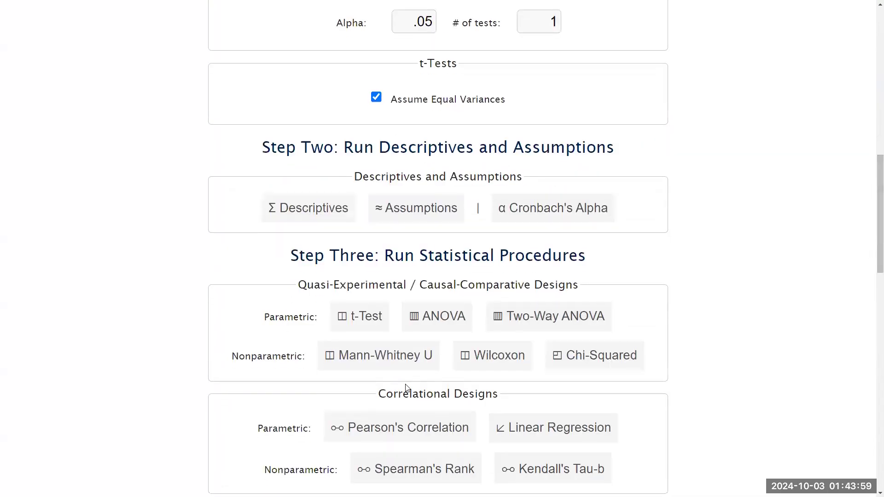
scroll(405, 385, down, 1)
click(363, 263)
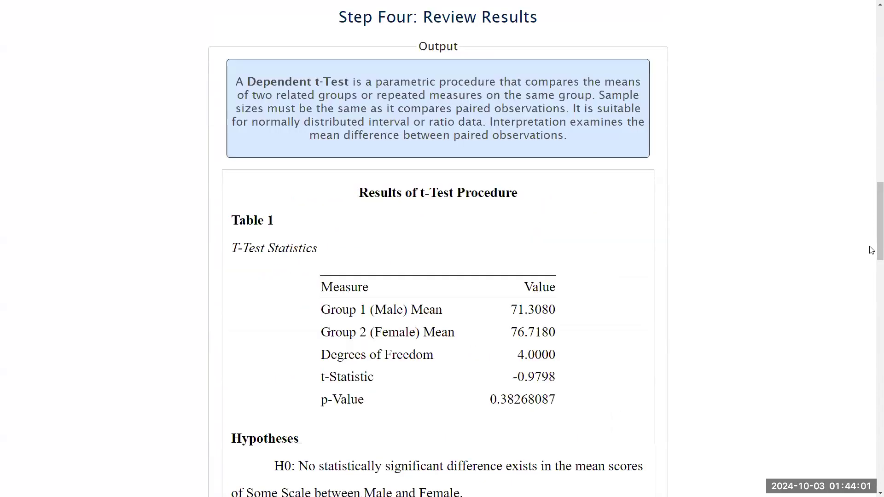
scroll(870, 288, down, 10)
scroll(871, 343, down, 5)
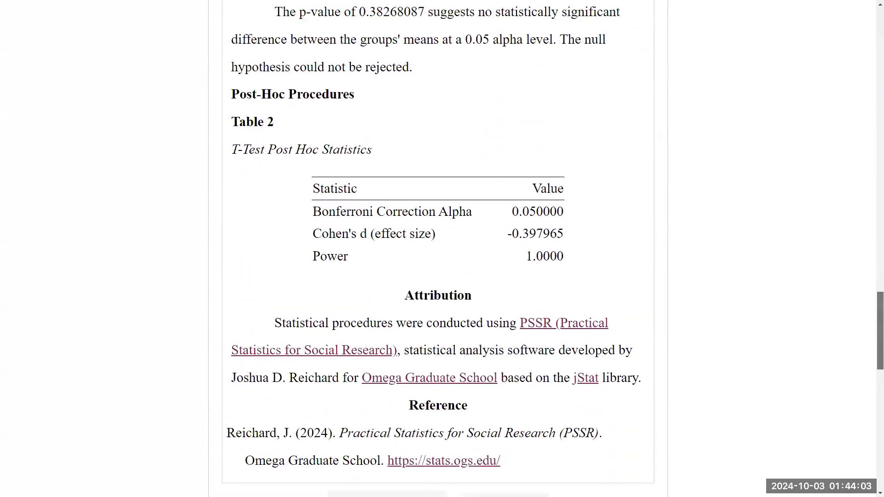
Step: Return to the input data and reload the page to clear the Male and Female samples
scroll(871, 342, up, 15)
drag(880, 147, 879, 46)
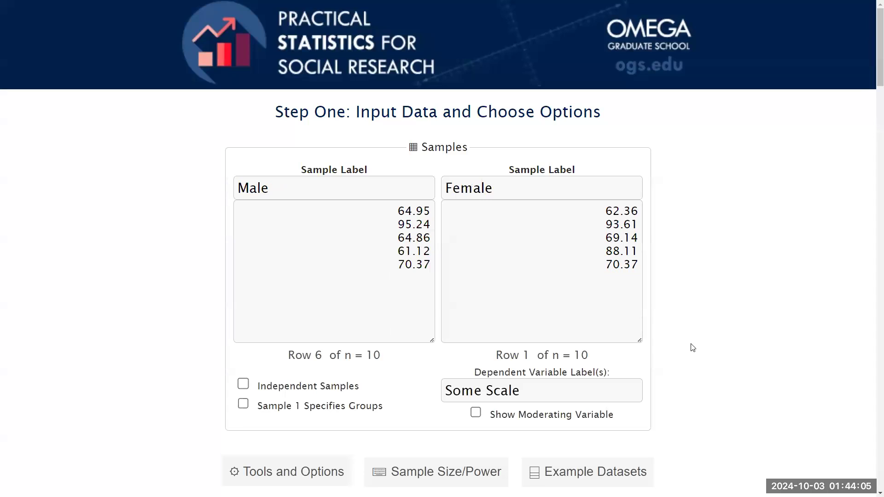
key(F5)
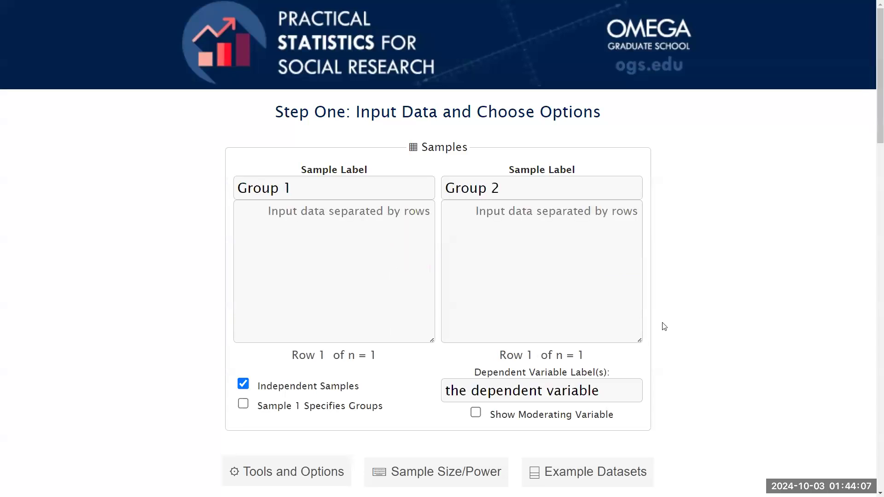